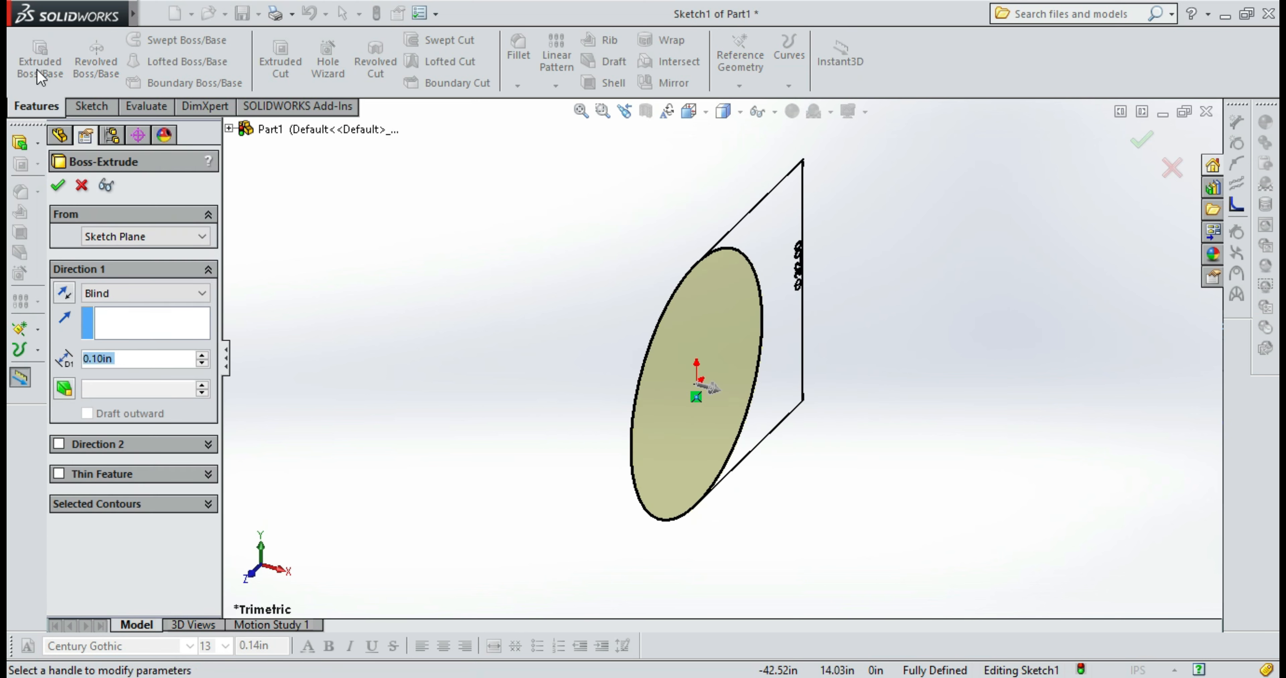
Extrude the circle sketch 15 in using the Mid Plane end condition
click(163, 294)
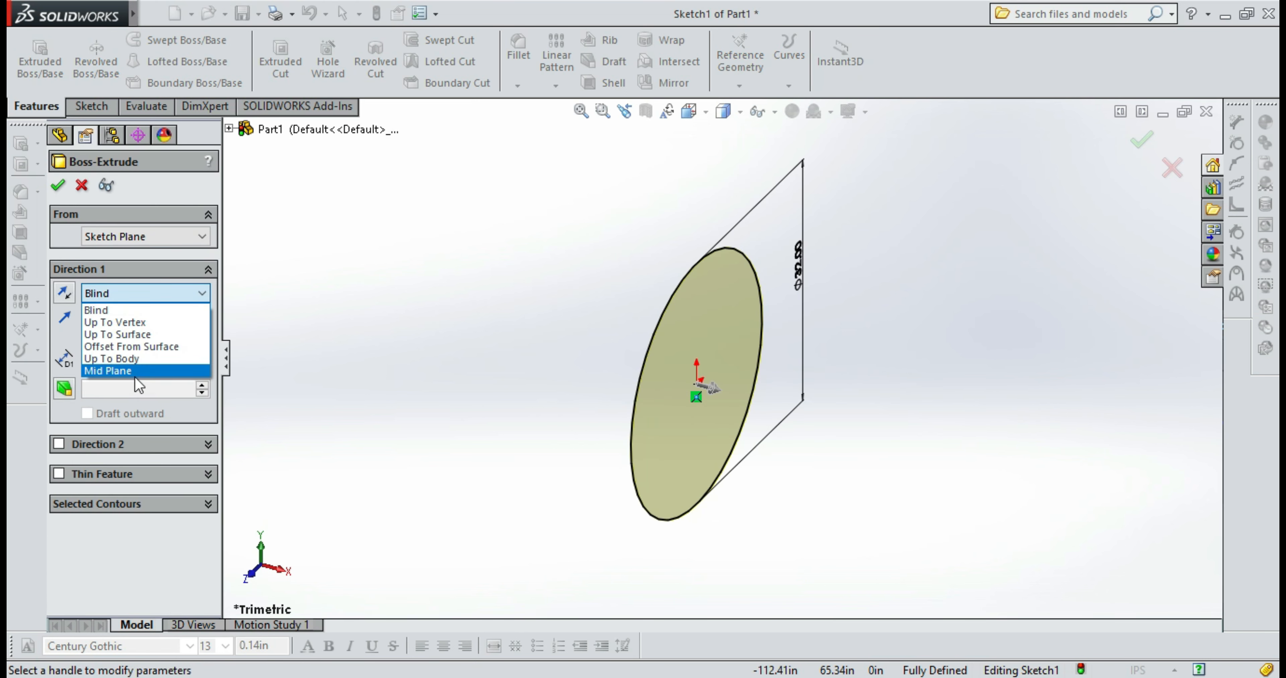
click(134, 372)
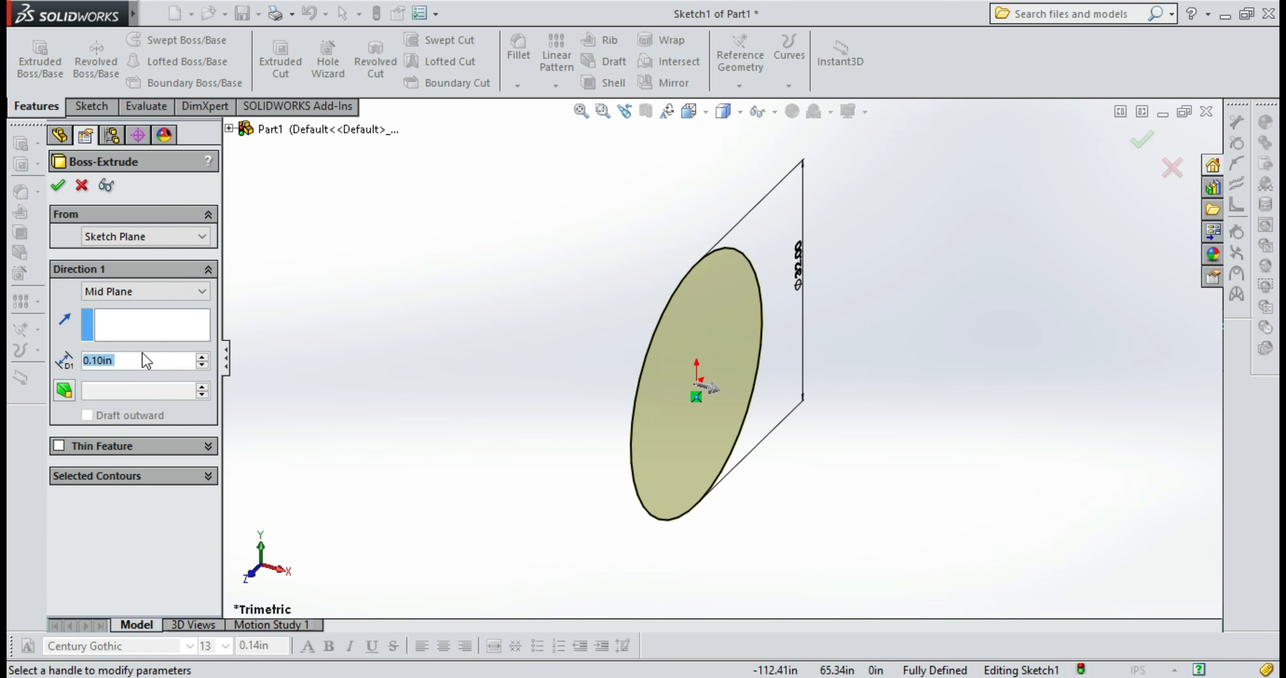
text(15)
key(Return)
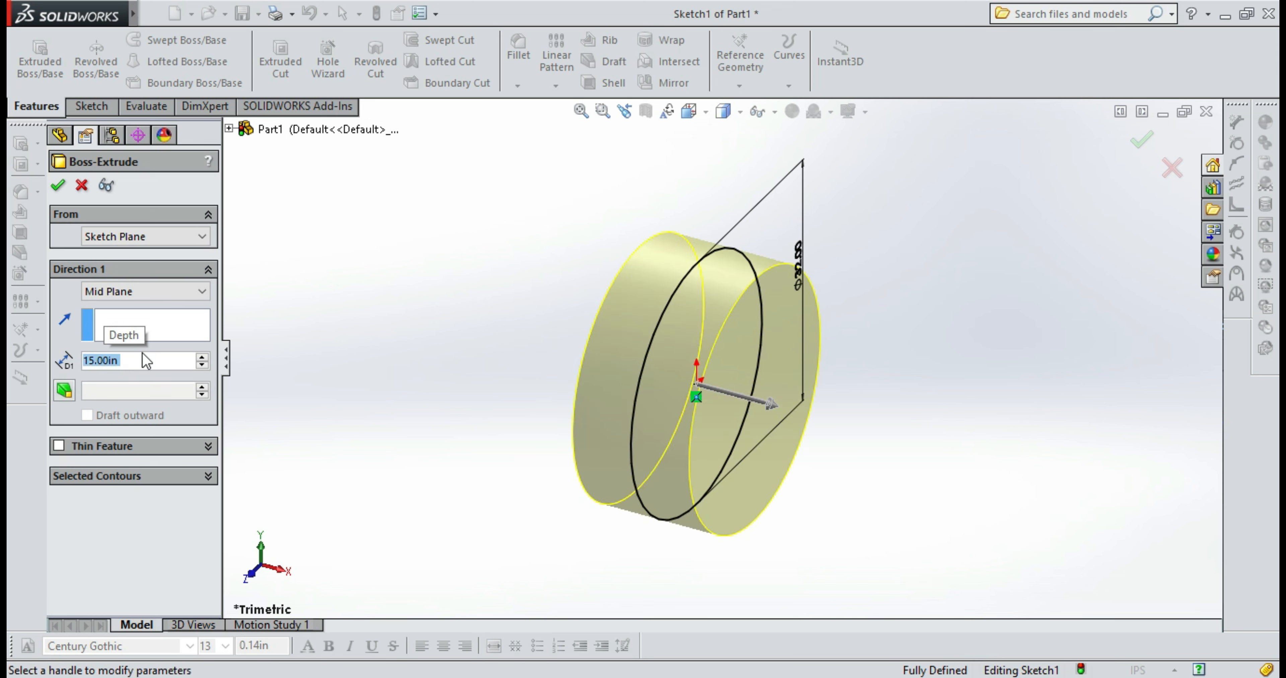
click(57, 186)
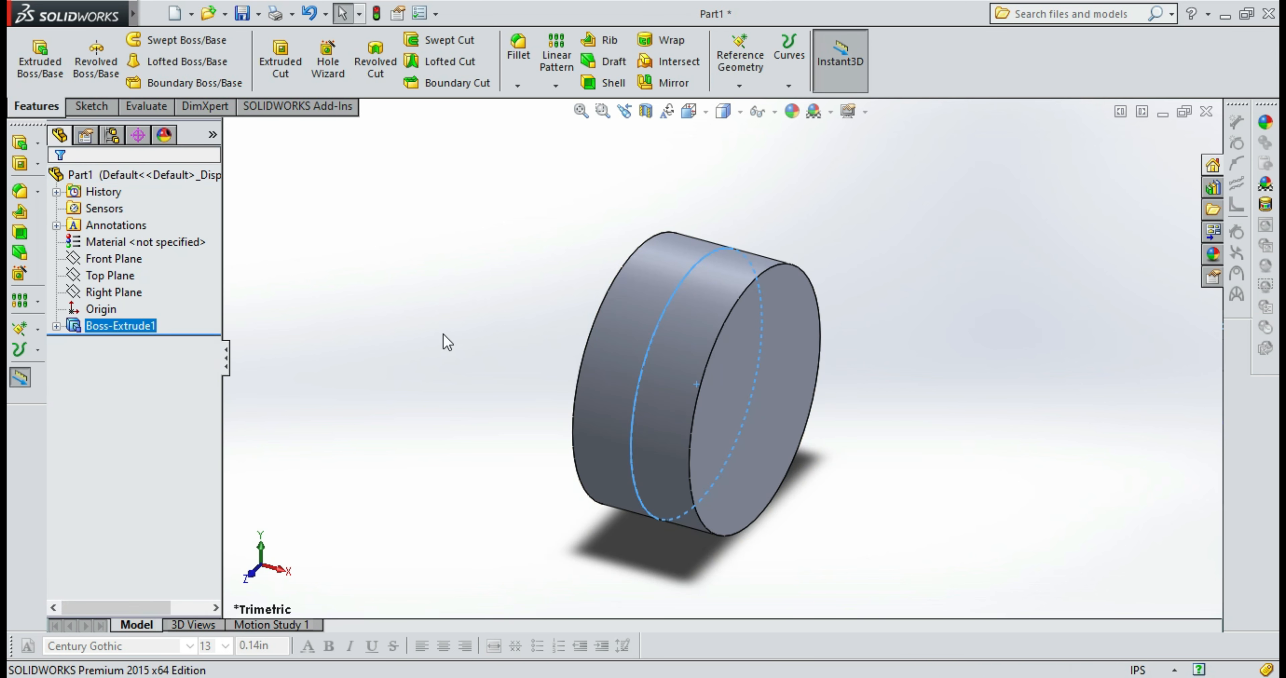
Sketch a circle of about 10.44 in radius, centred on the origin, on the disc's flat face in the Right view
key(space)
click(447, 379)
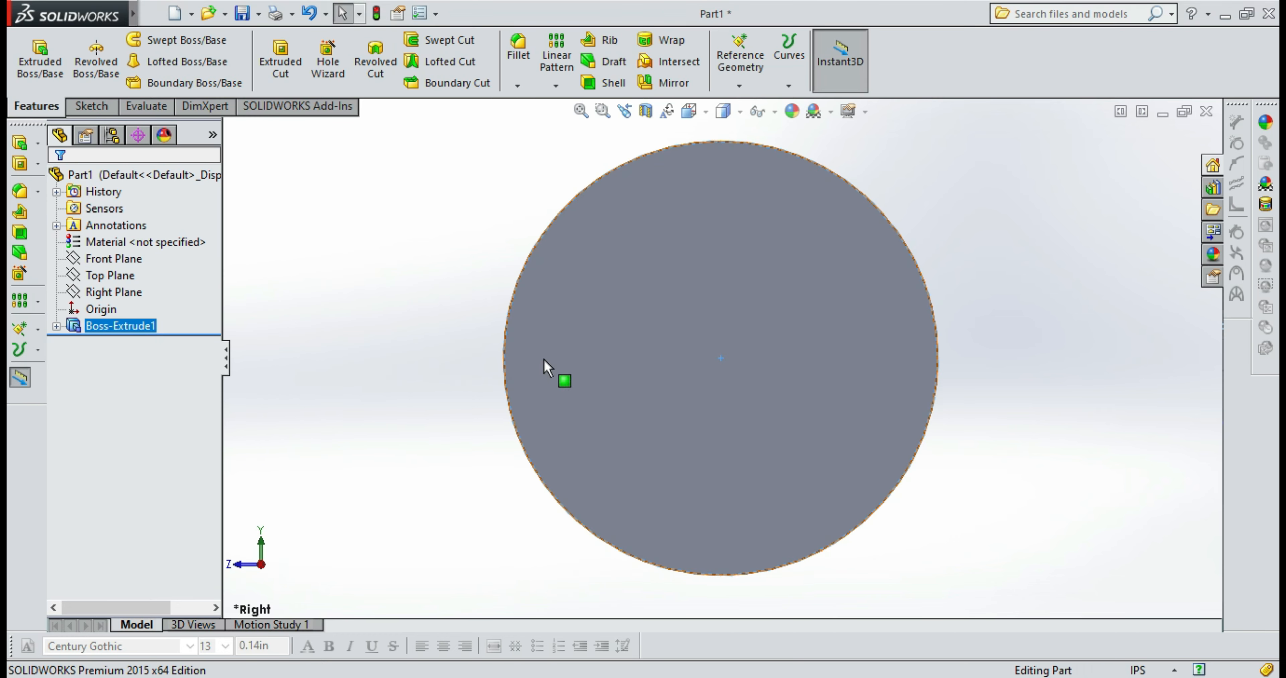
click(673, 330)
click(88, 106)
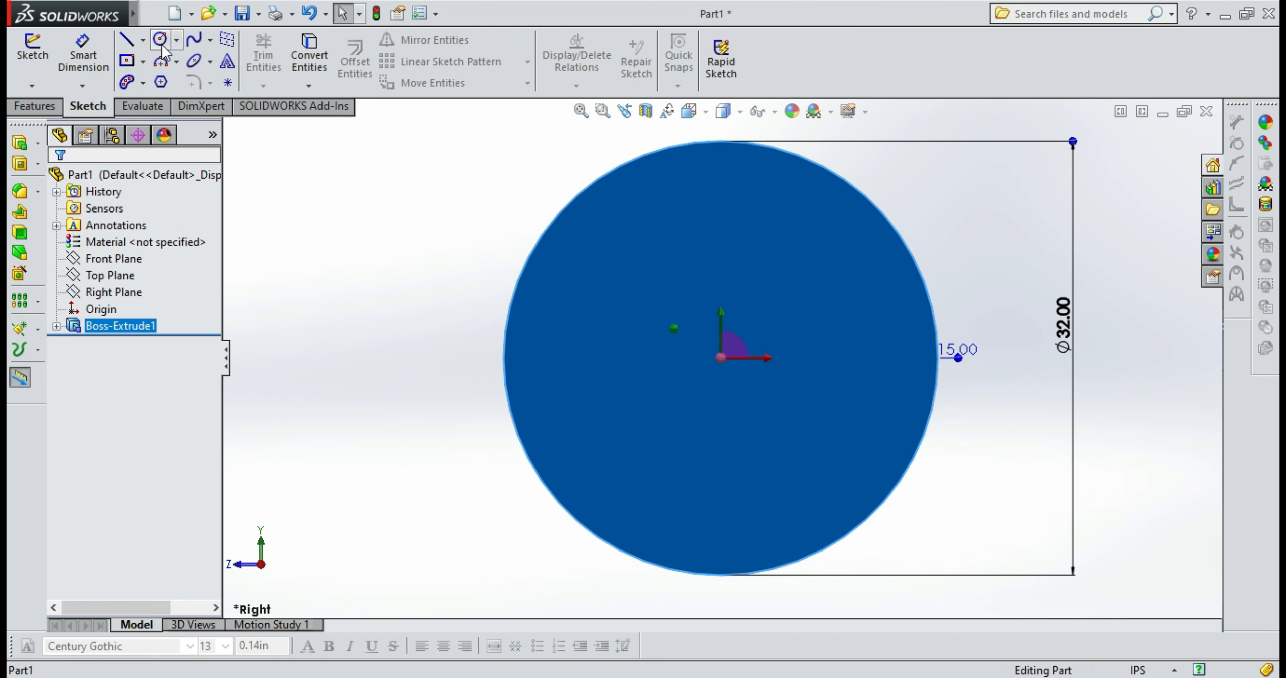
click(160, 40)
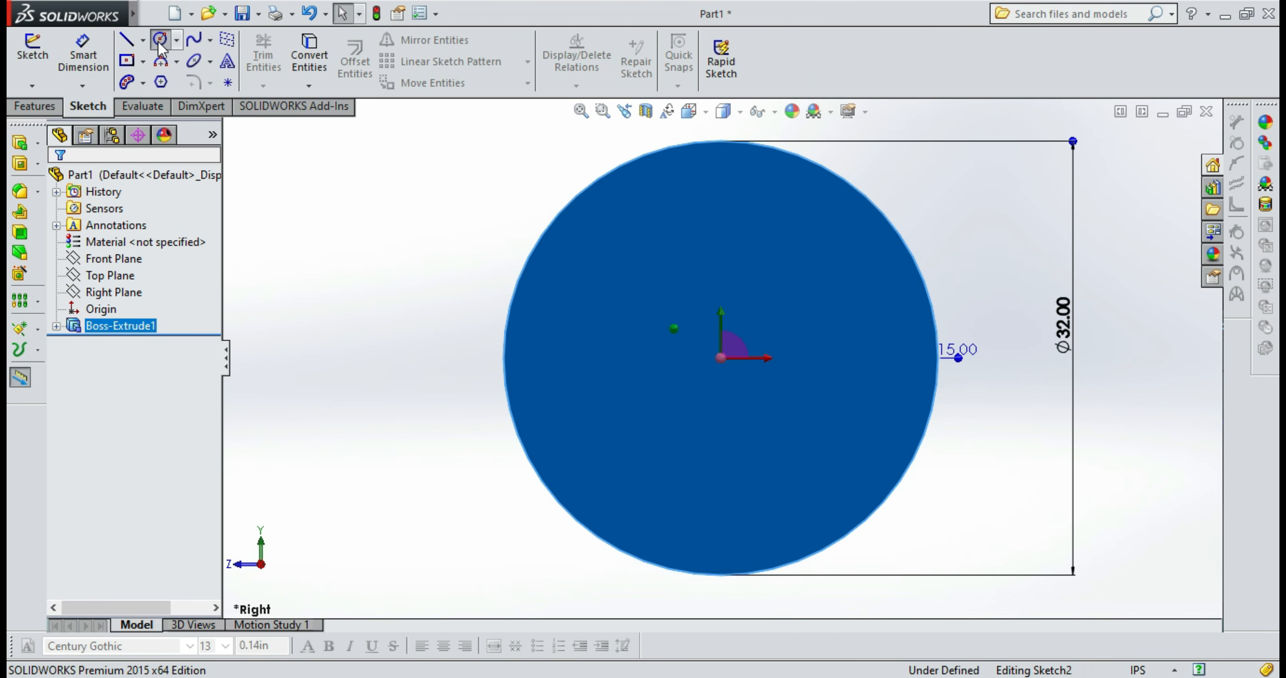
click(720, 358)
click(831, 270)
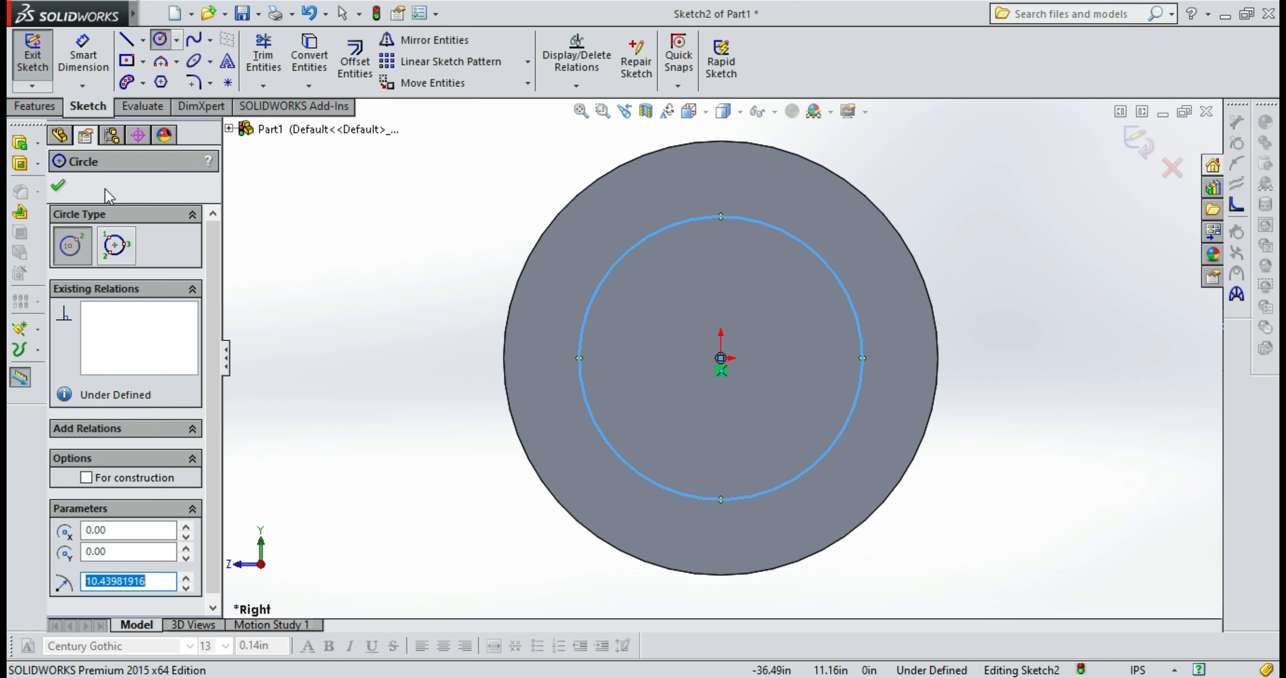
click(58, 185)
click(160, 40)
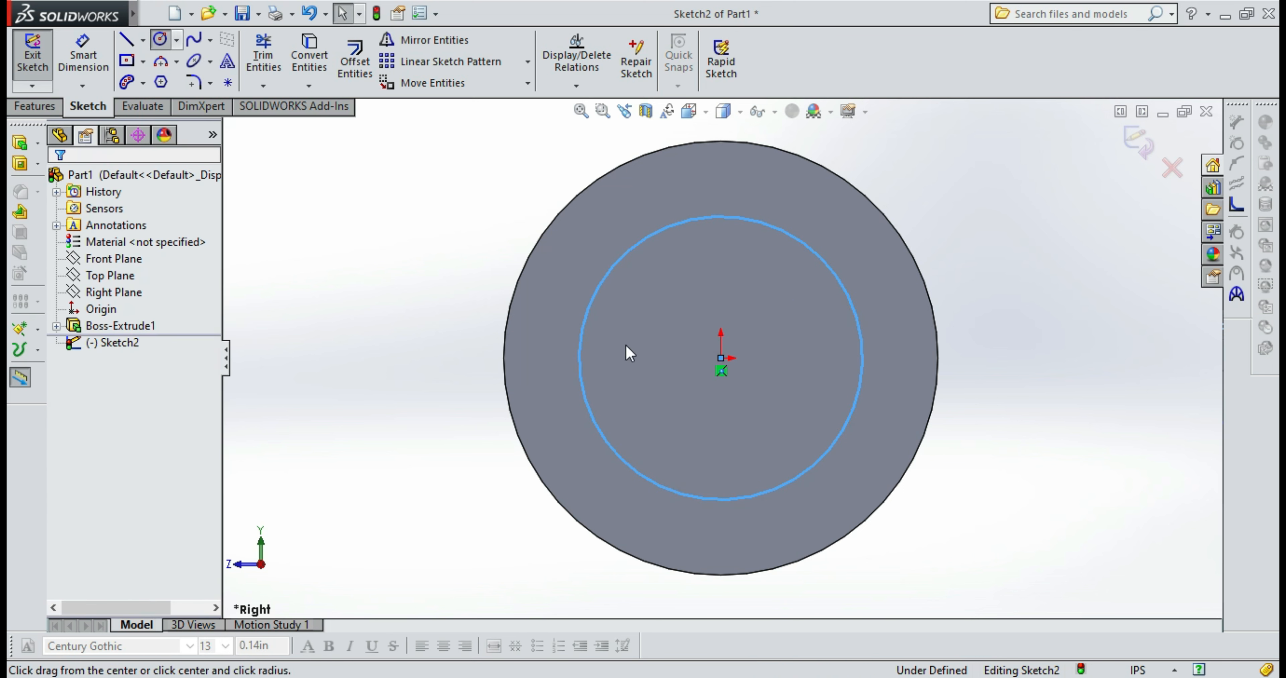
click(858, 334)
key(Escape)
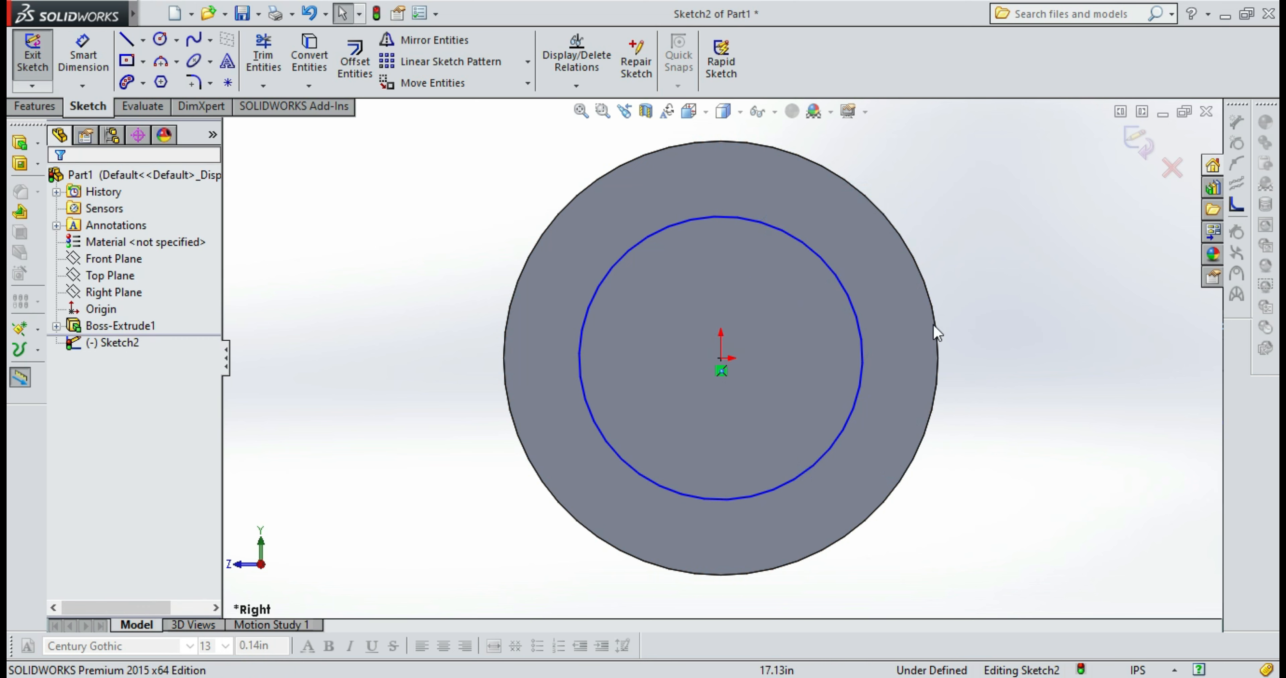
Dimension the inner circle with a diameter of 10 in
click(83, 55)
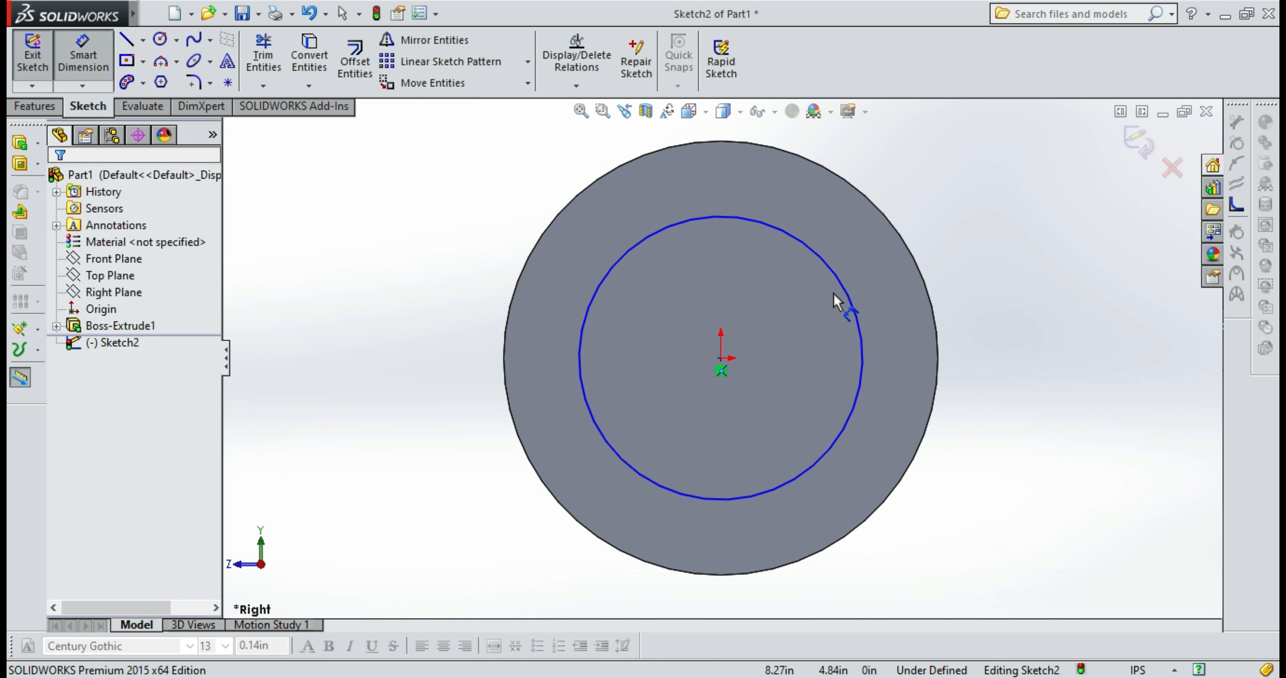
click(847, 292)
click(1004, 346)
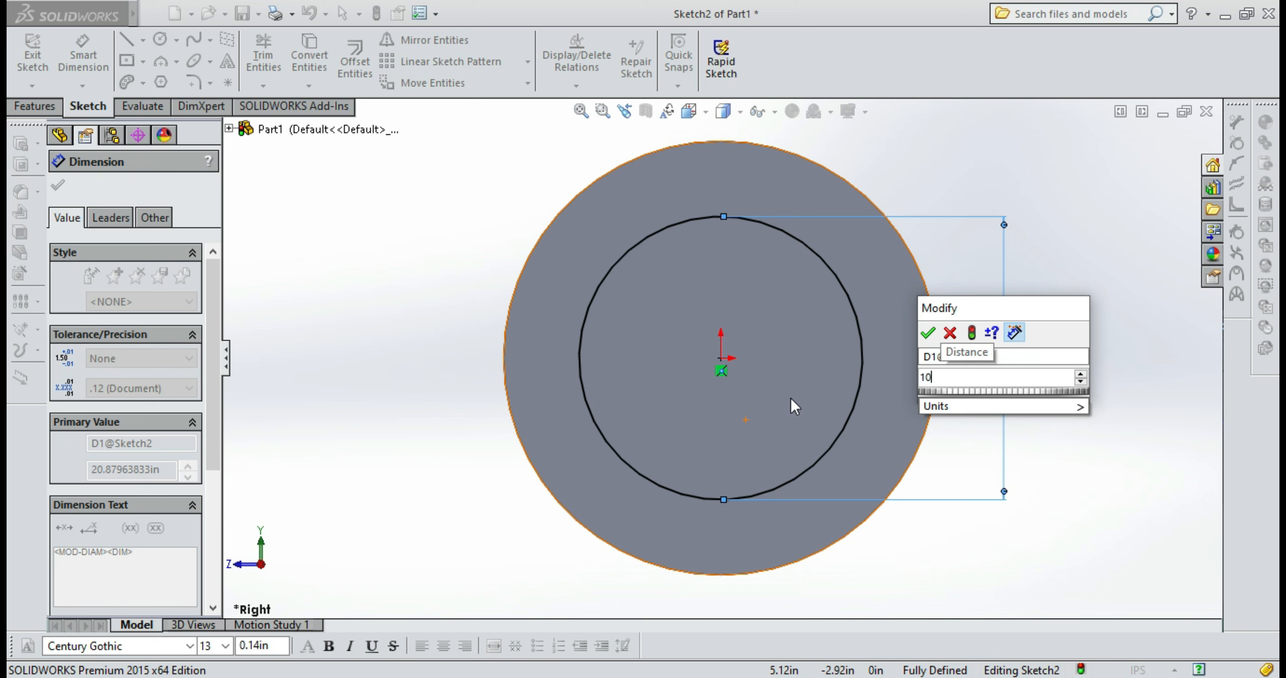
click(928, 332)
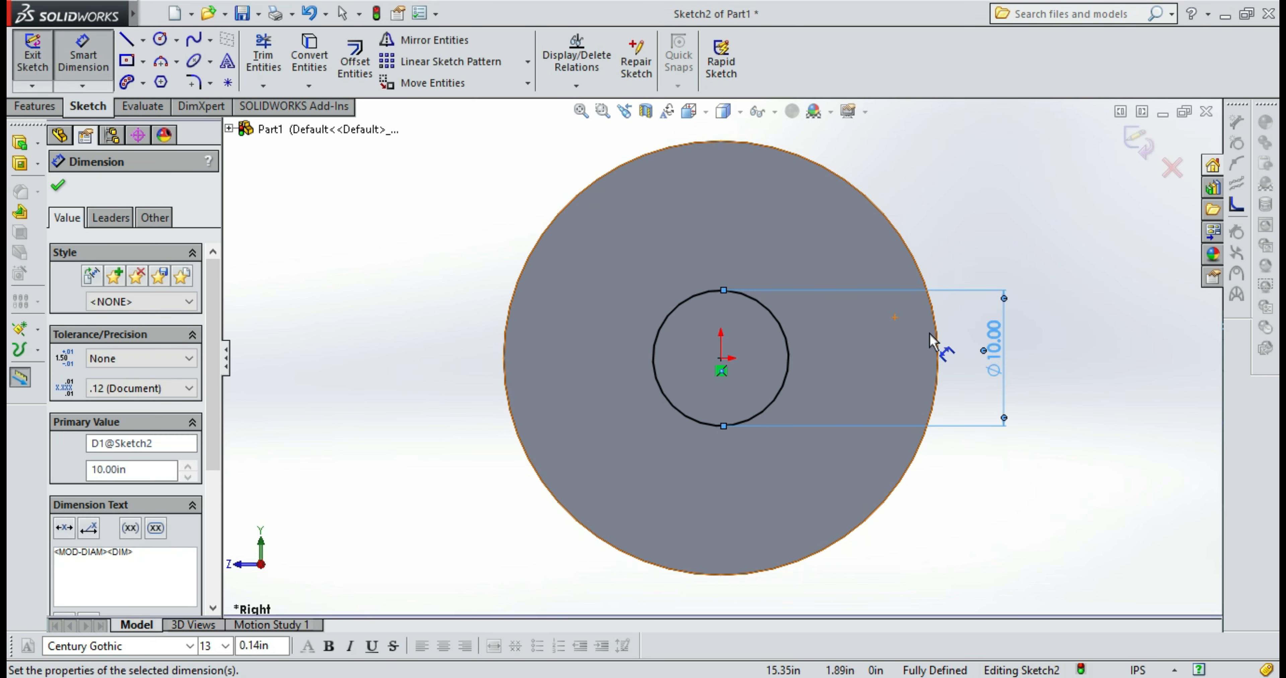
click(58, 185)
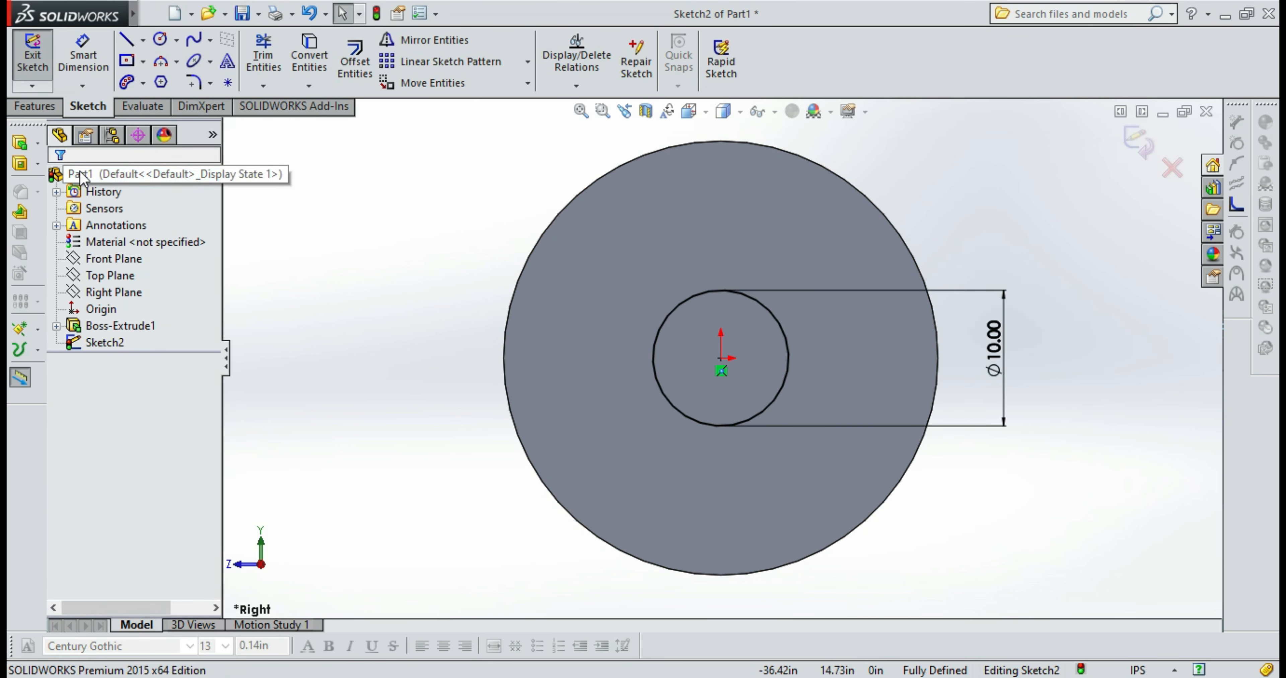
click(35, 106)
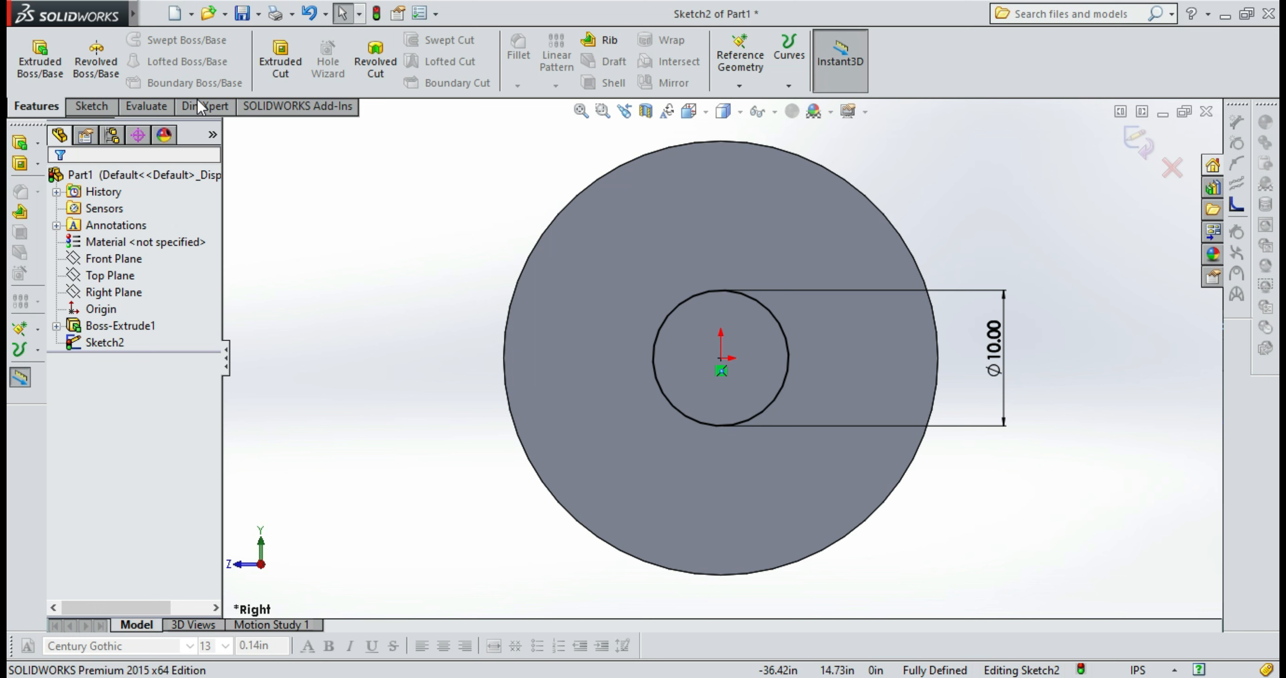
click(289, 63)
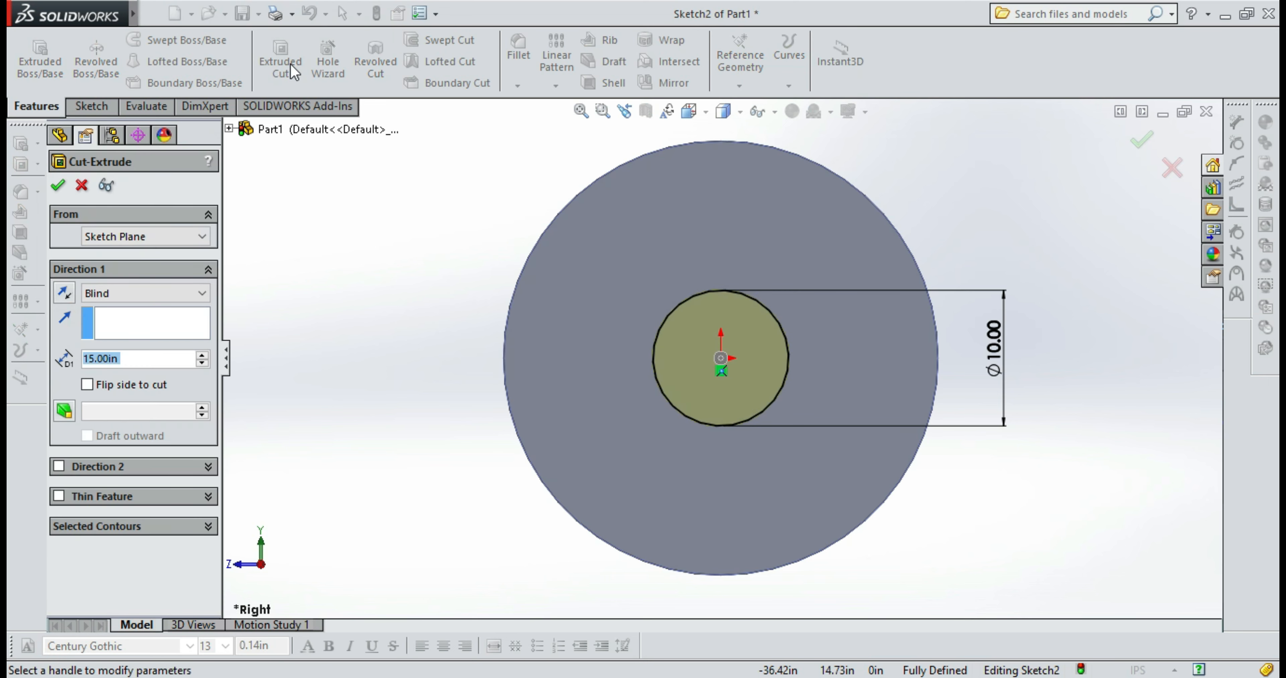
click(93, 104)
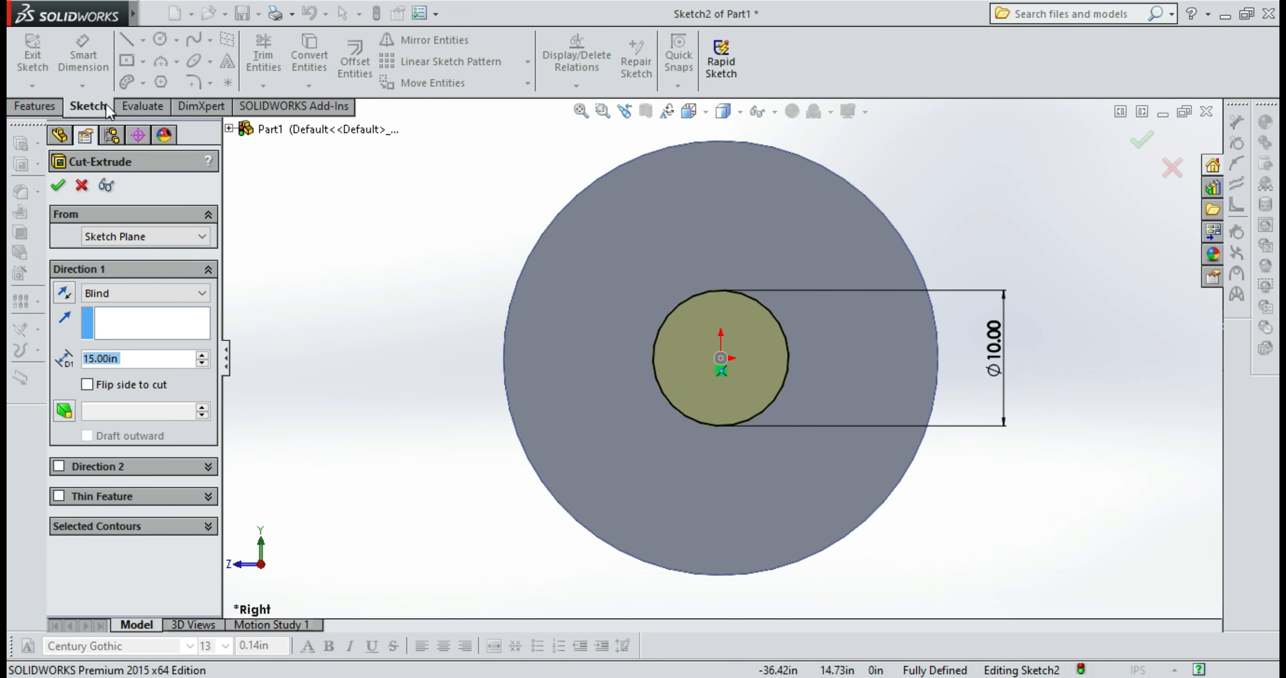
key(Escape)
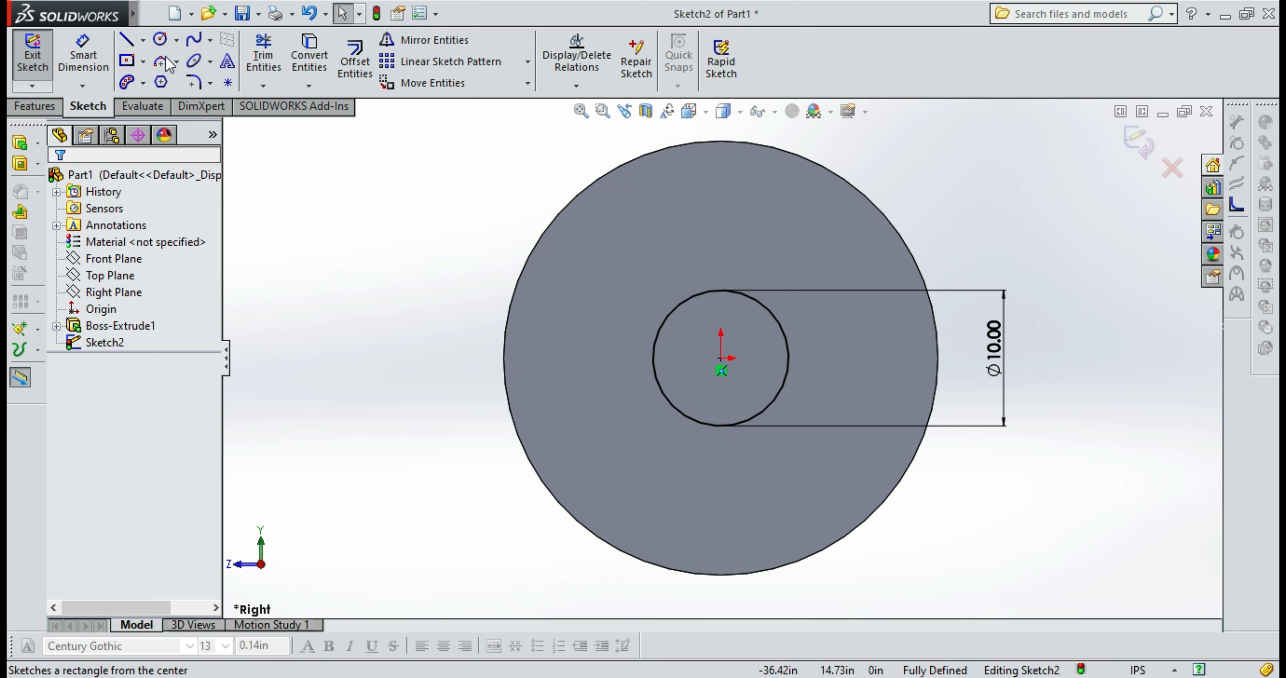
Sketch a center rectangle about 3.64 in wide and 5.04 in high, centred on the uppermost point of the 10 in circle
click(127, 60)
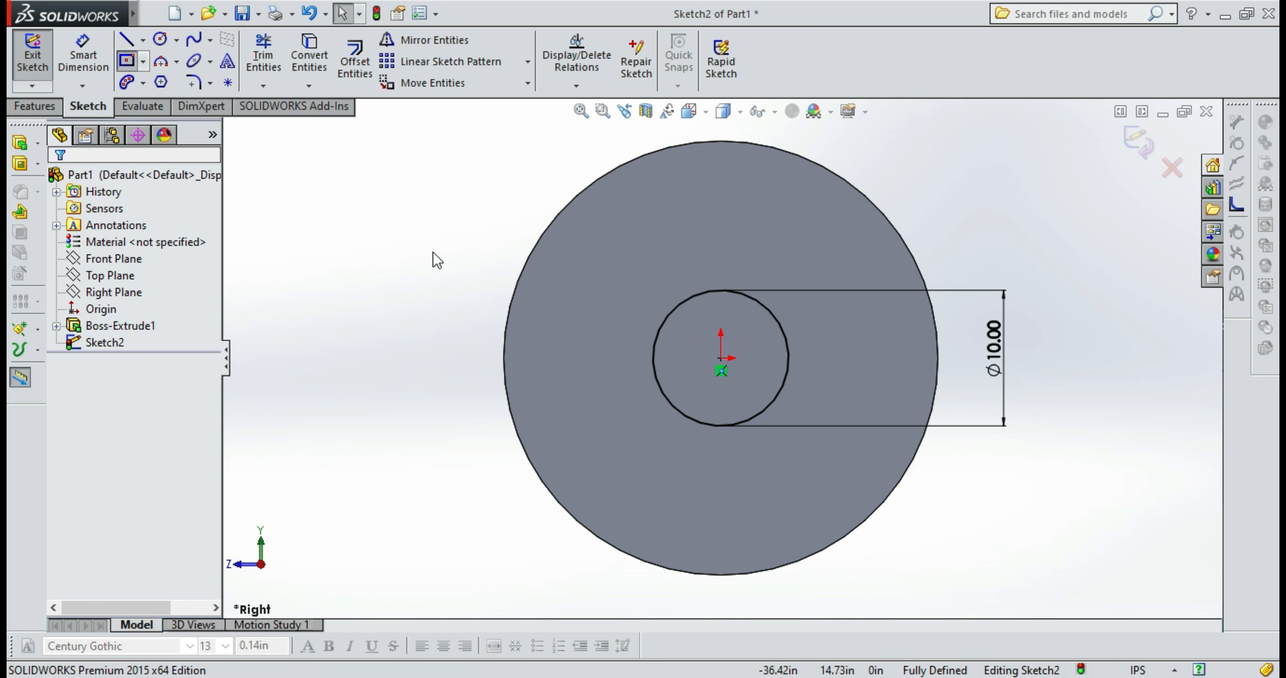
click(719, 290)
click(746, 256)
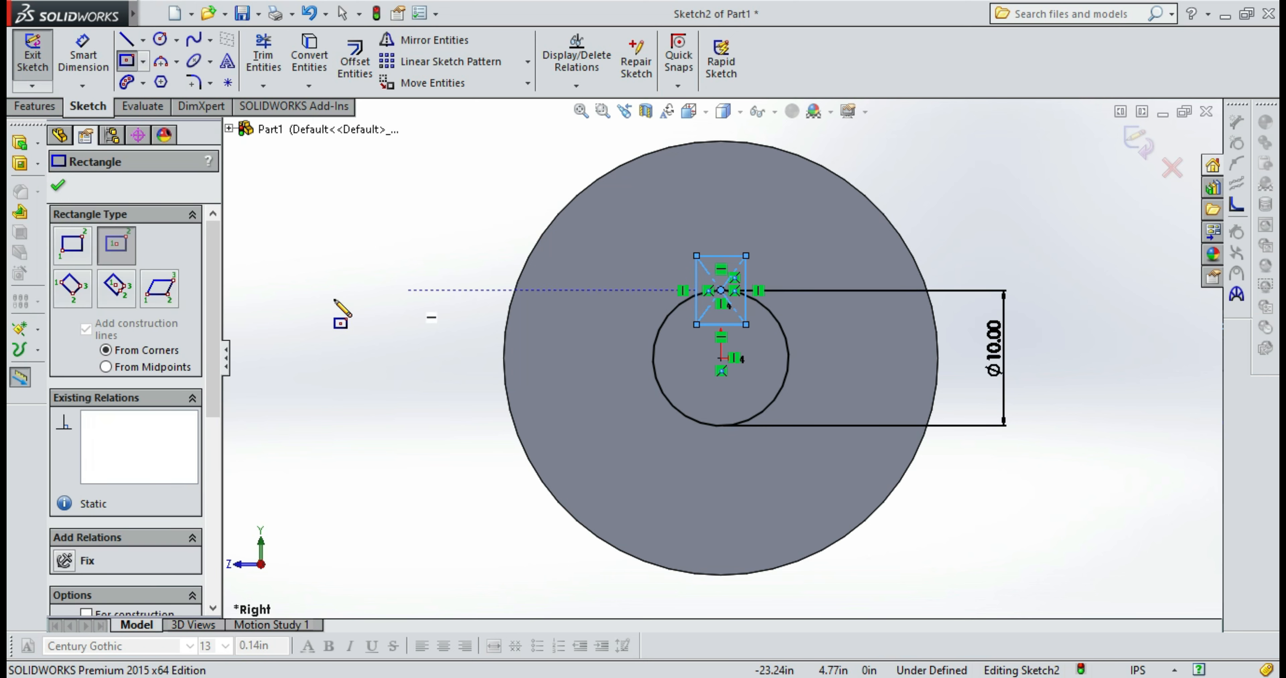
click(62, 181)
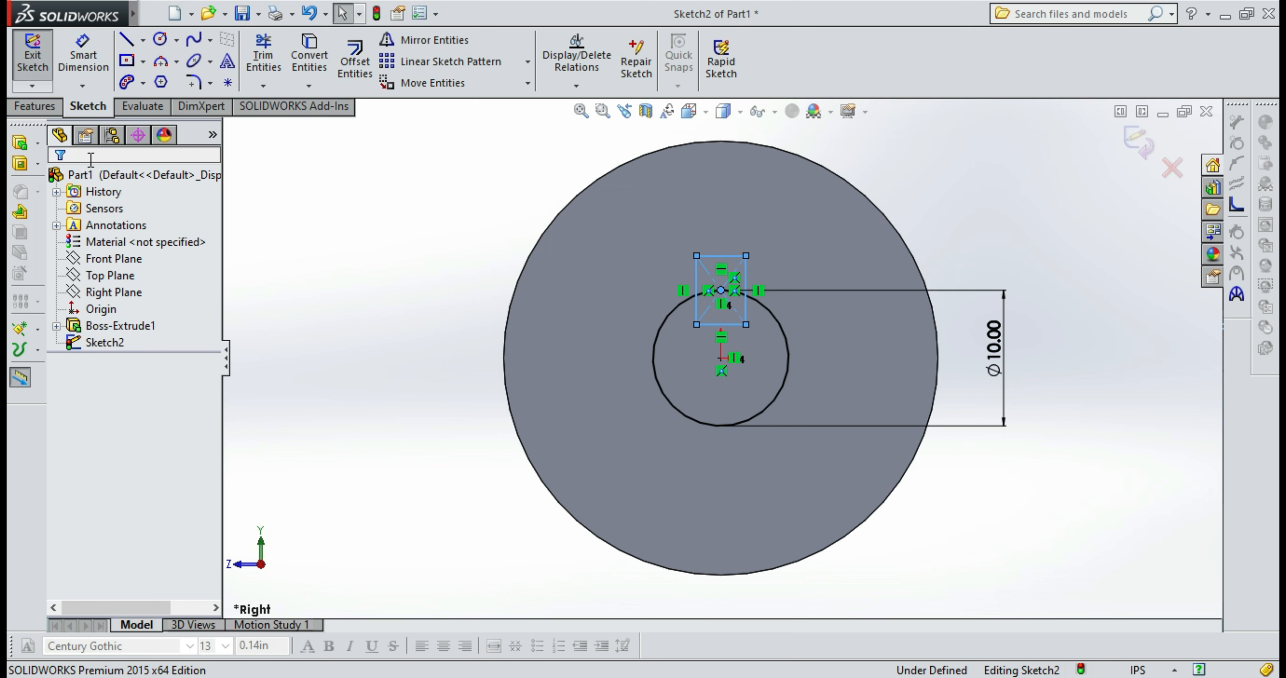
Dimension the small rectangle's width as 2 in
click(83, 56)
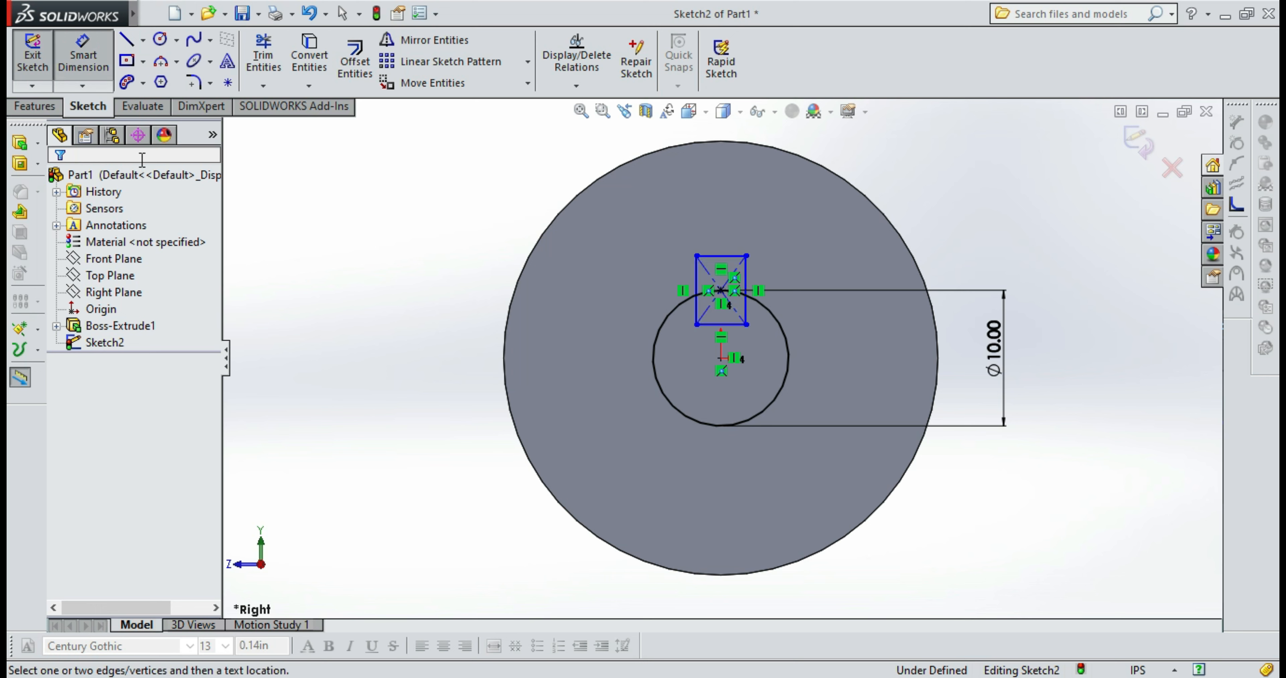
click(717, 257)
click(719, 209)
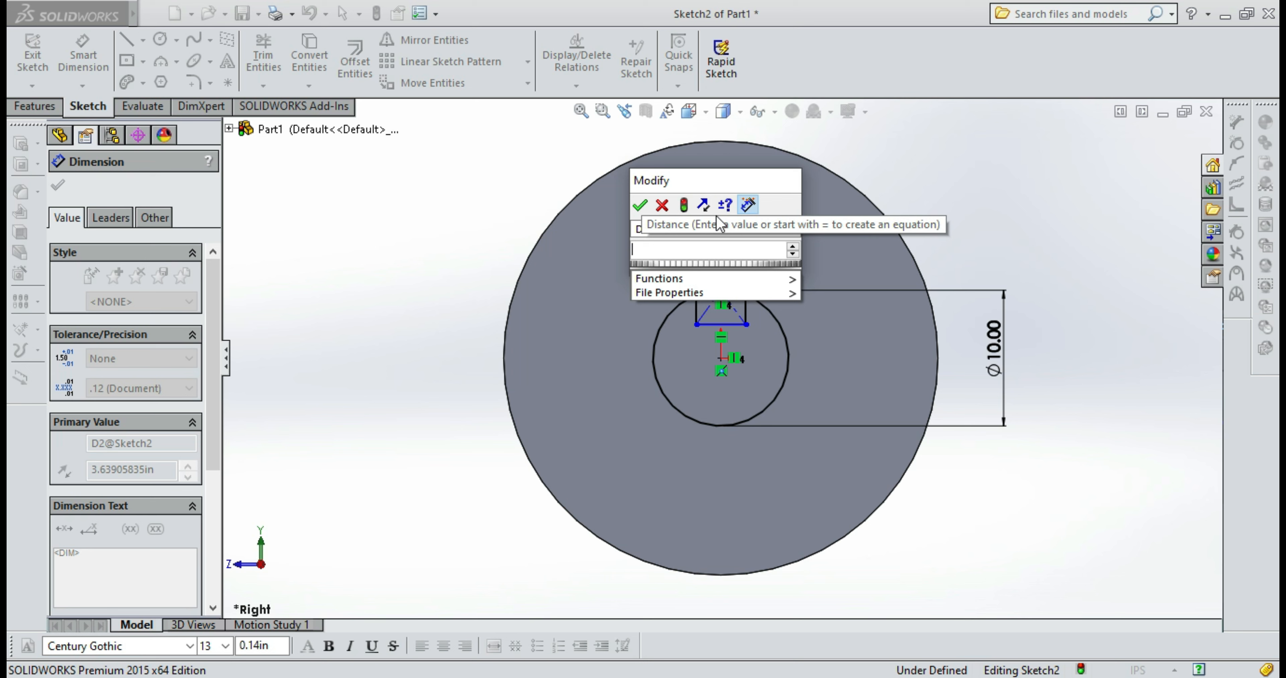
text(2)
key(Return)
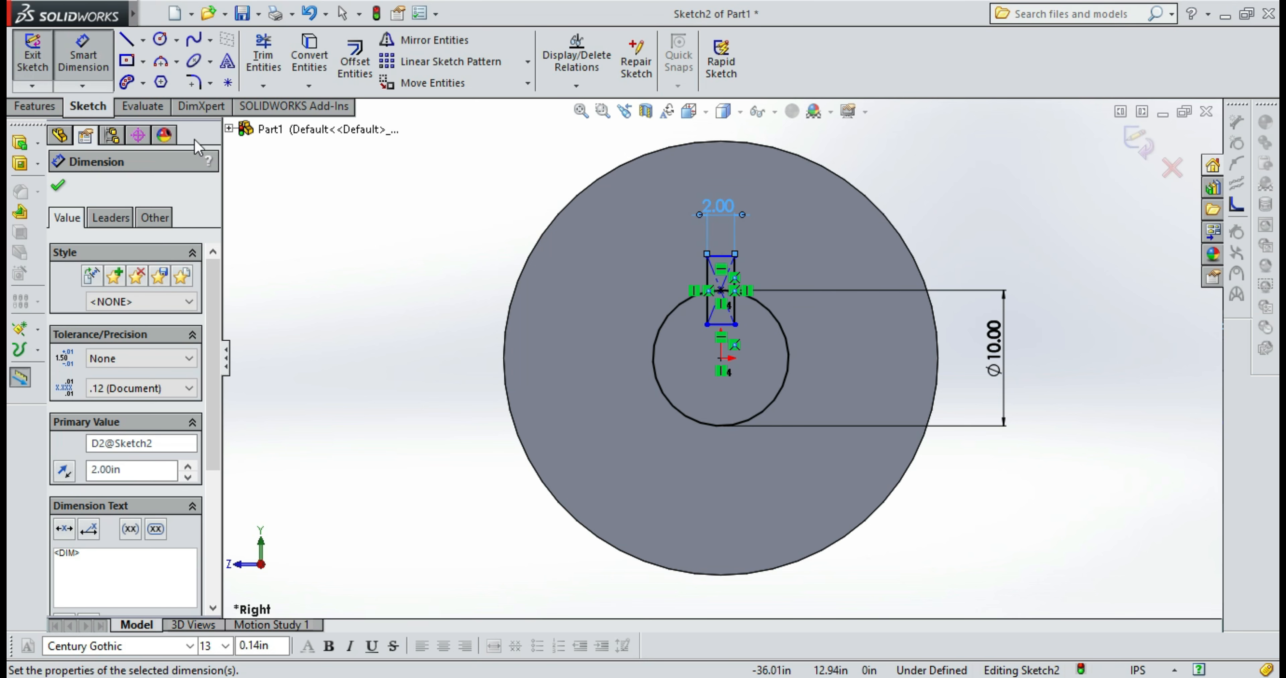
Dimension the small rectangle's height as 2 in
click(705, 291)
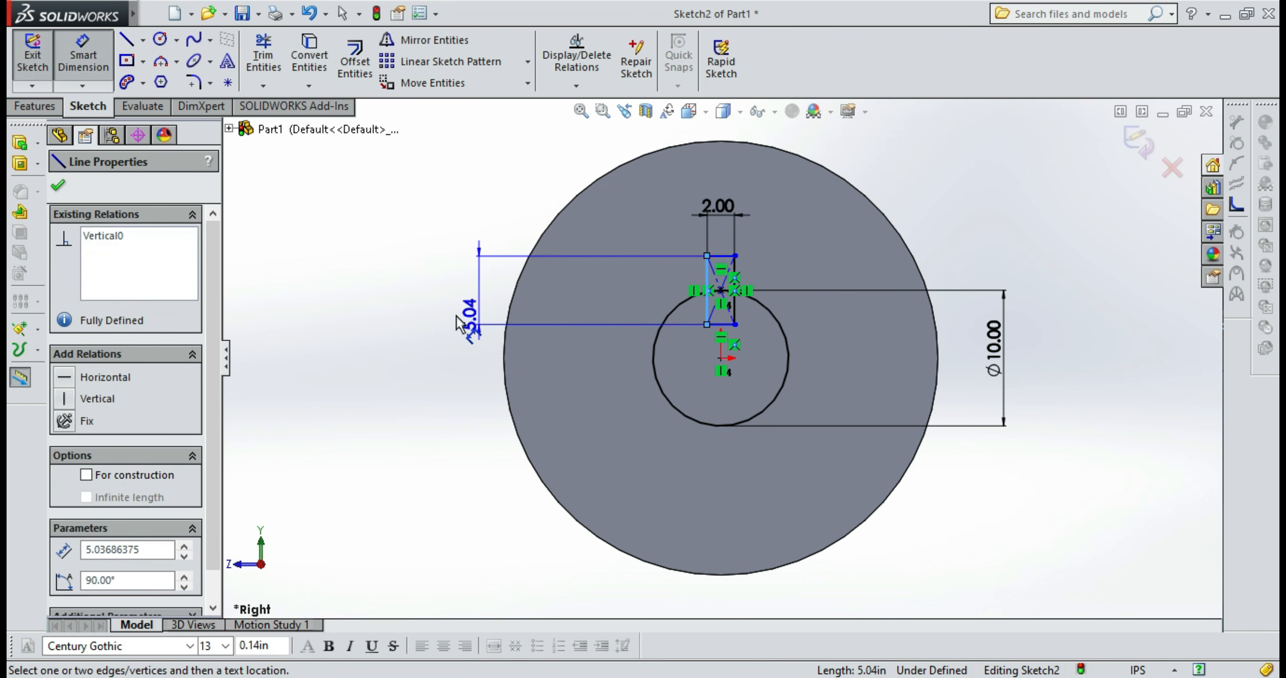
click(464, 309)
text(2)
key(Return)
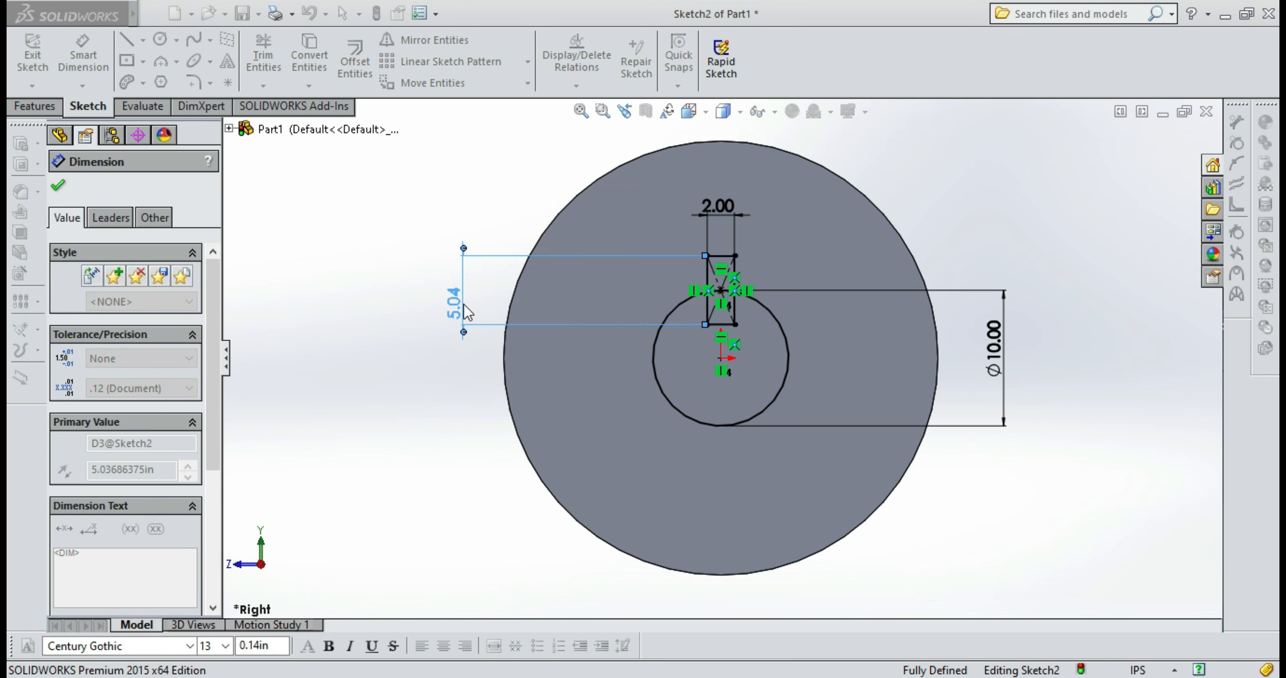
click(58, 185)
click(150, 8)
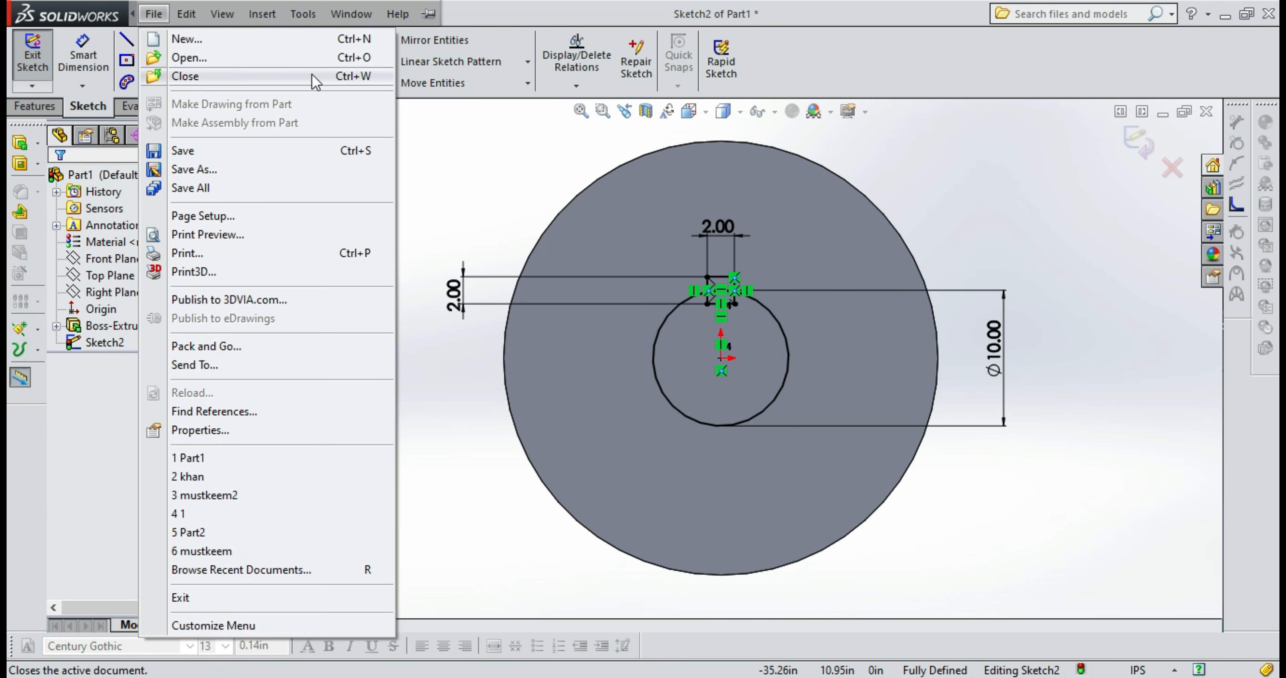
click(450, 172)
Power trim the arc inside the rectangle and the rectangle's lines inside the circle, leaving a single bore-and-keyway outline
key(t)
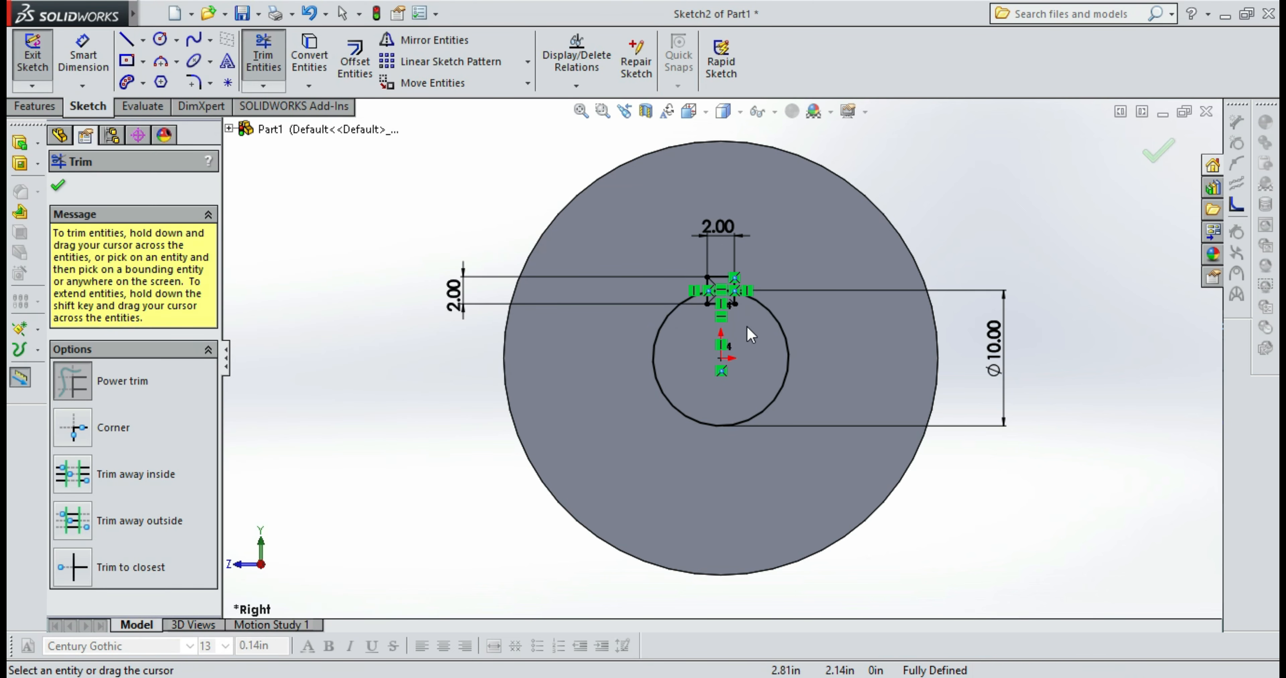
scroll(751, 330, down, 5)
mouse_move(583, 252)
mouse_down()
mouse_move(669, 274)
mouse_move(689, 251)
mouse_move(637, 229)
mouse_move(631, 241)
mouse_move(632, 227)
mouse_move(658, 218)
mouse_up()
click(662, 240)
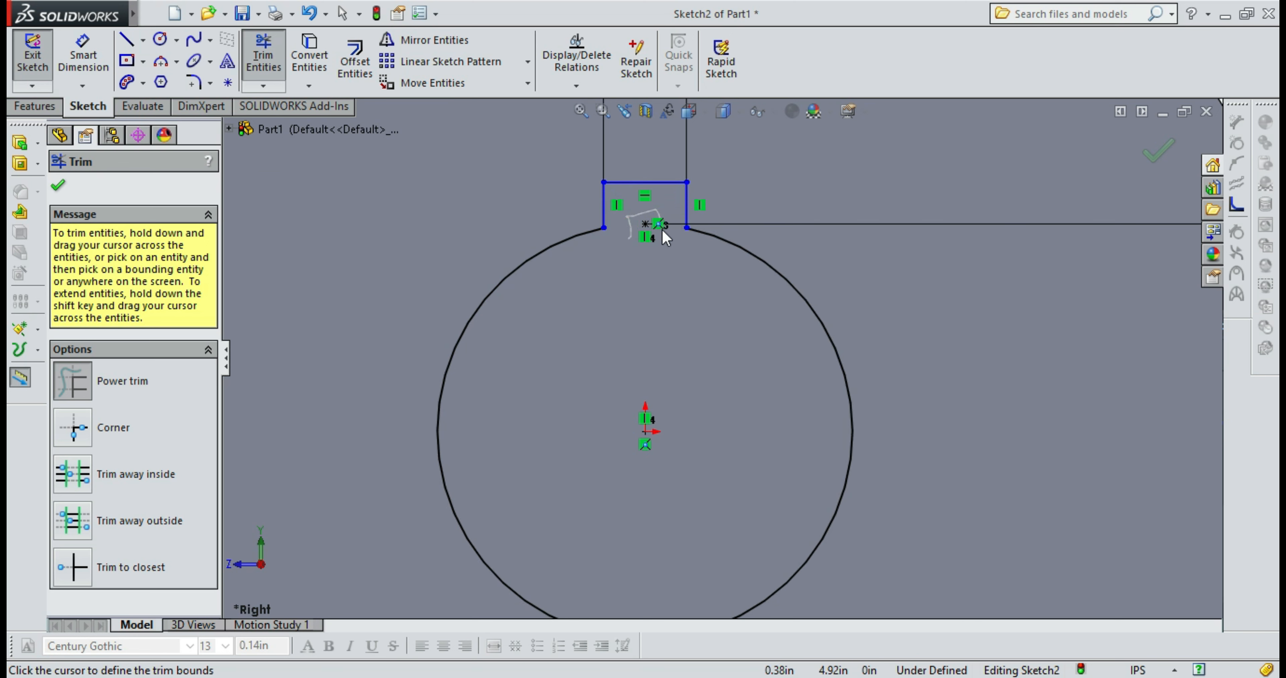
key(Escape)
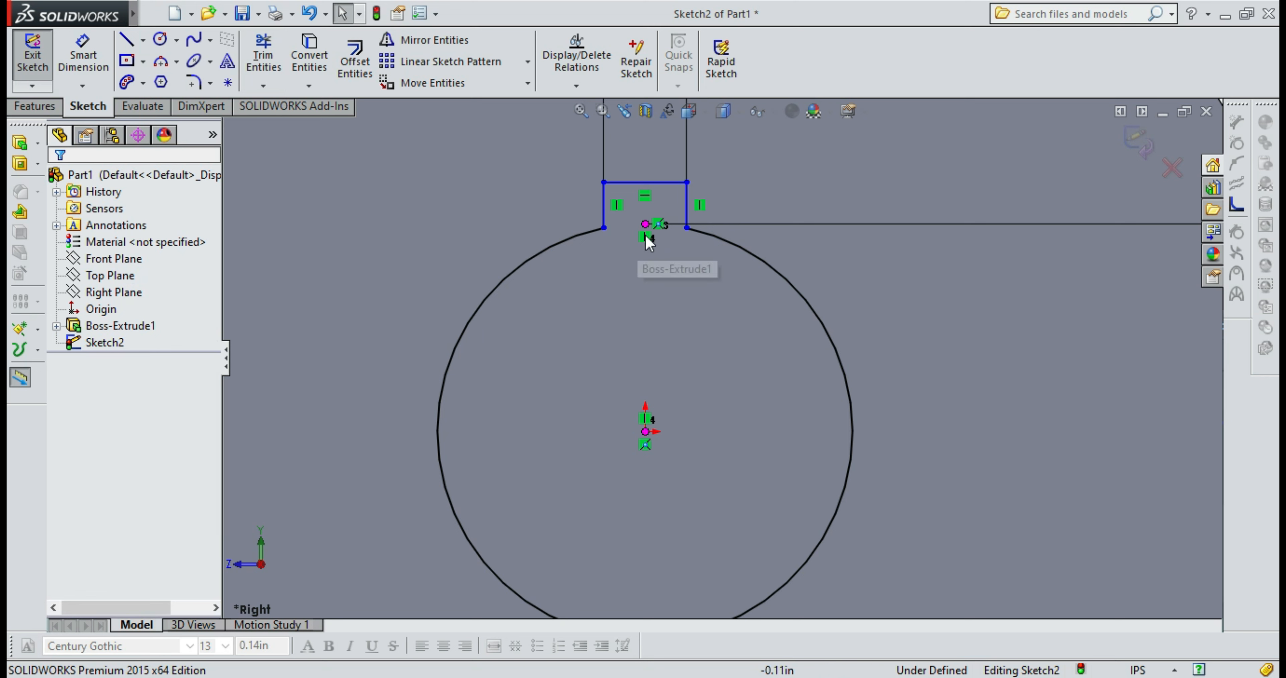
Delete the vertical and horizontal relations from the three keyway lines
click(617, 205)
key(Delete)
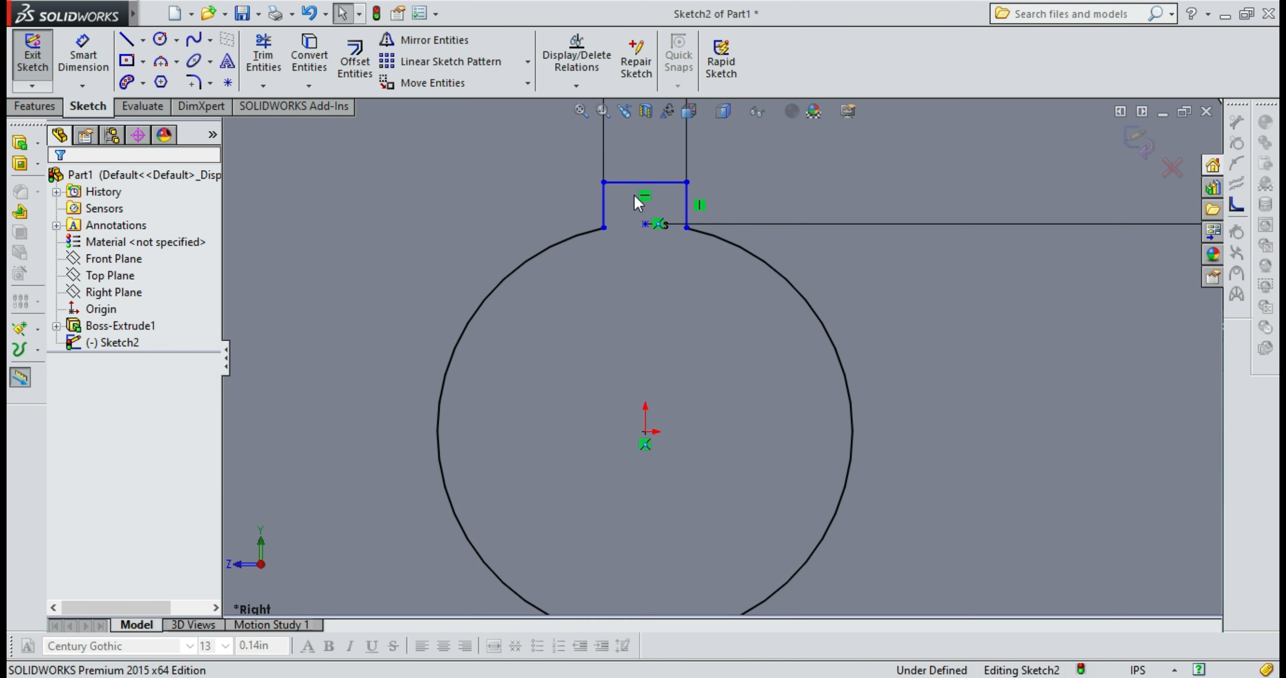
click(645, 196)
key(Delete)
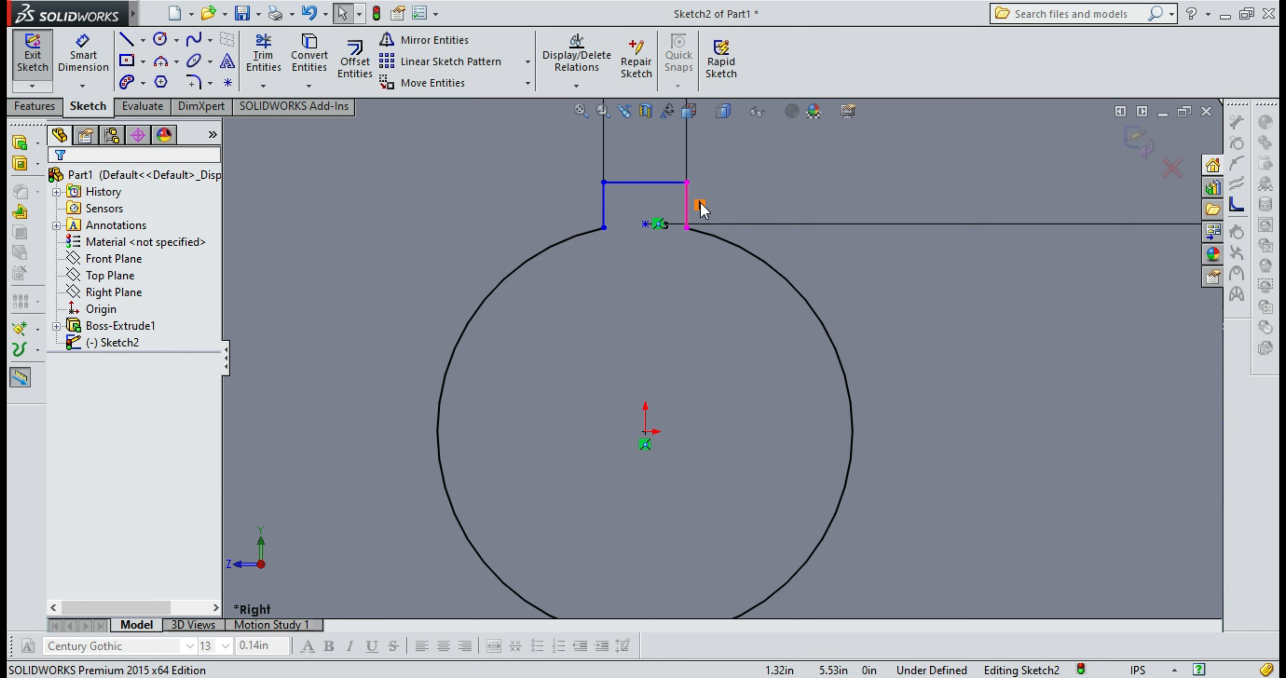
click(699, 205)
key(Delete)
Cut the bore-and-keyway profile through the disc with a 15 in Blind extruded cut, and return to the Right view
click(34, 106)
click(266, 58)
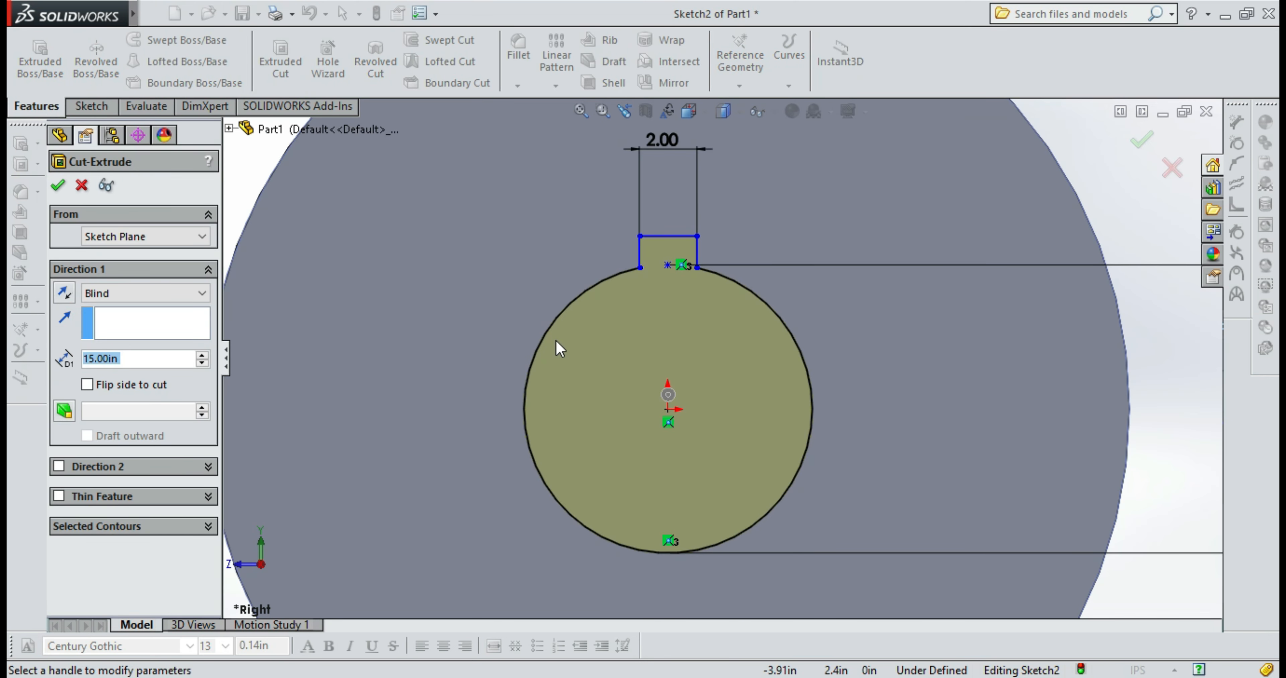
click(58, 187)
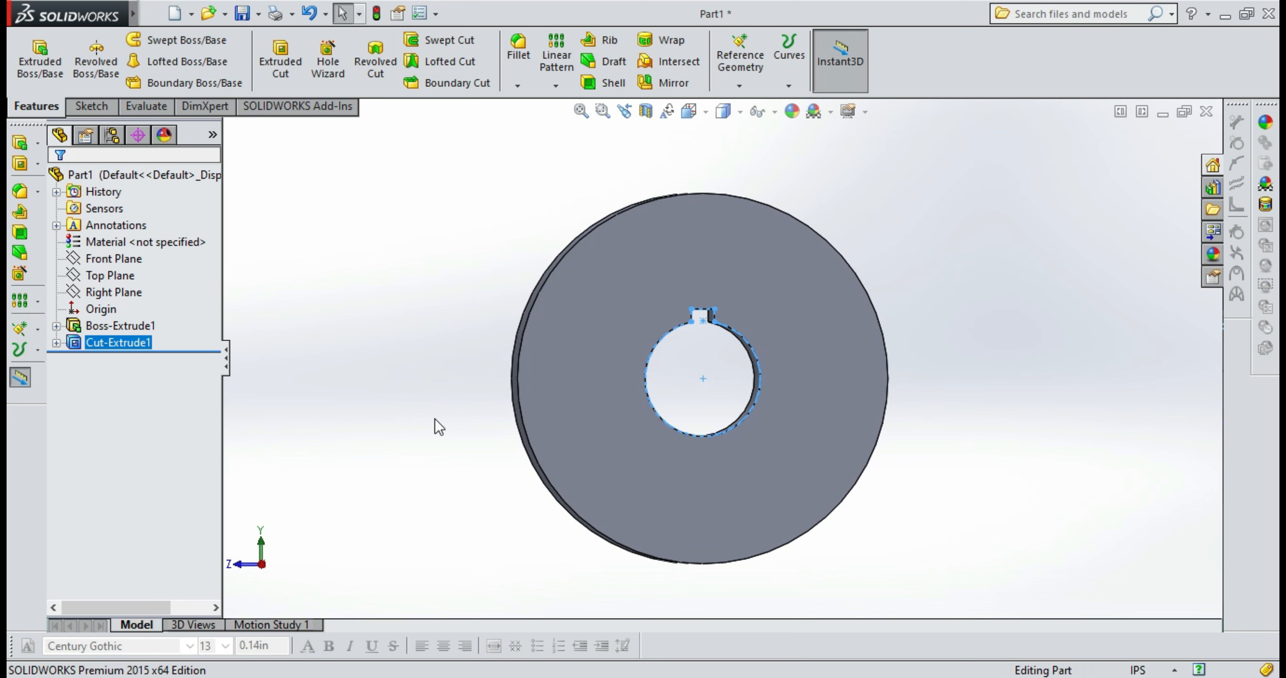
key(space)
click(474, 540)
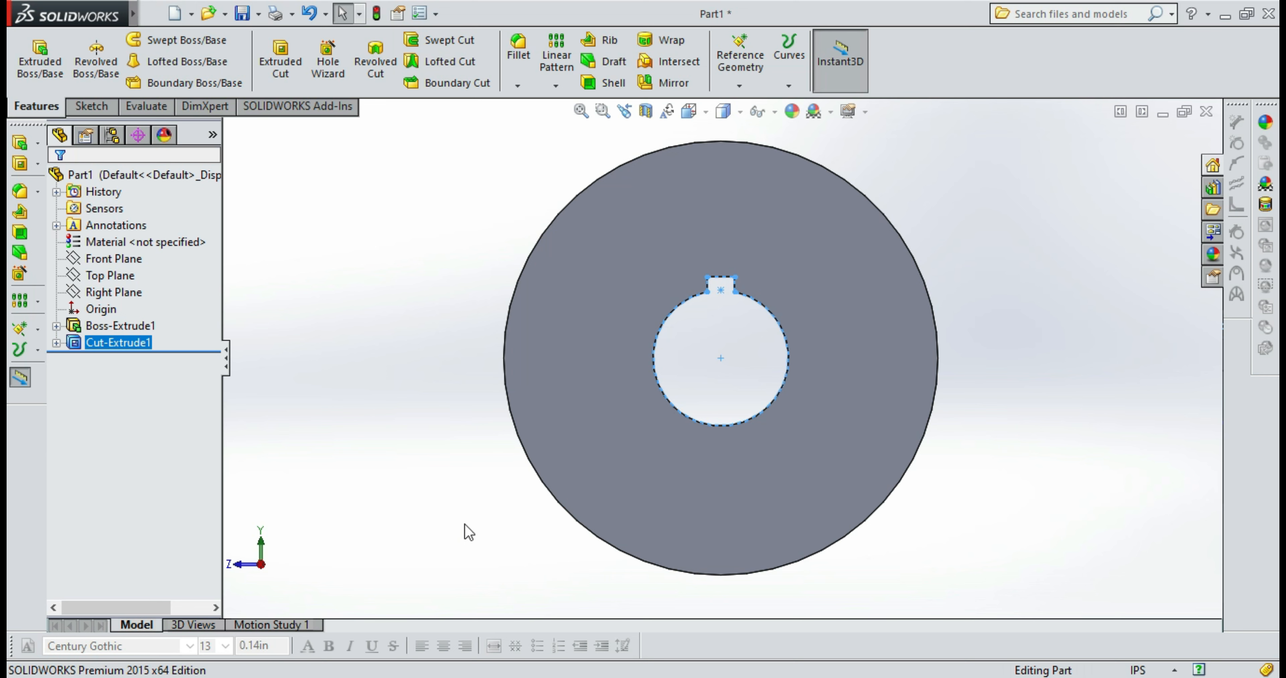
click(91, 106)
click(160, 39)
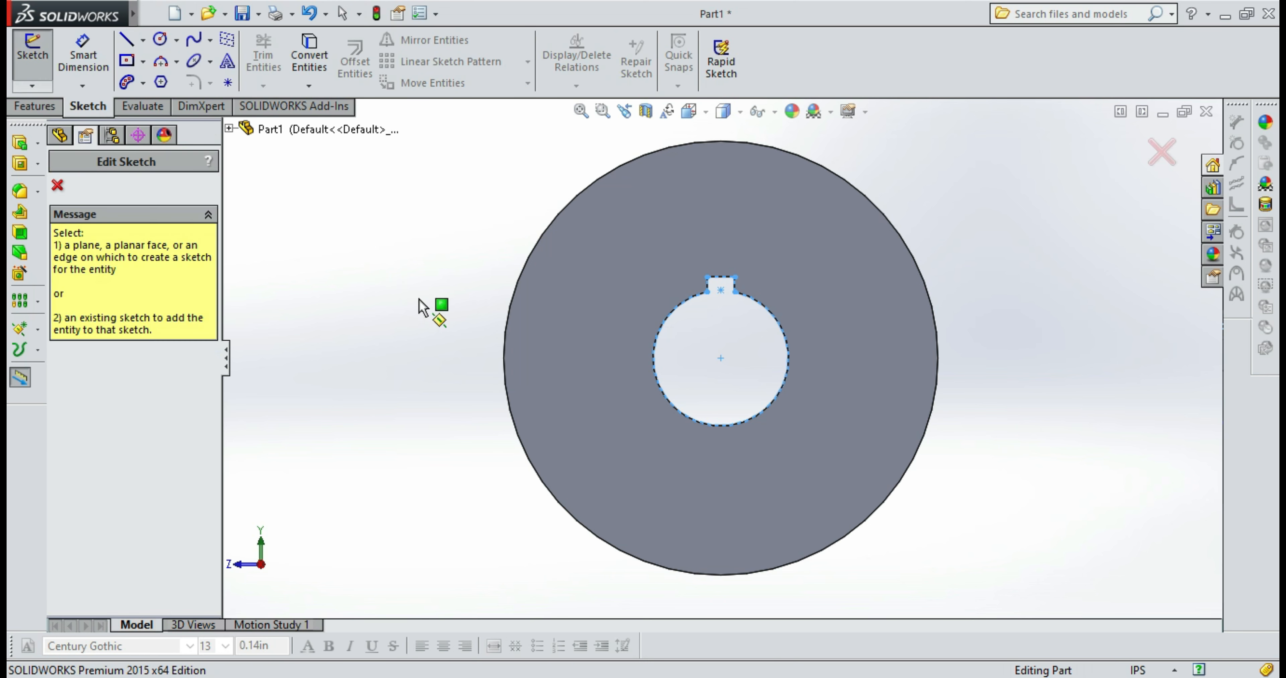
key(space)
click(736, 383)
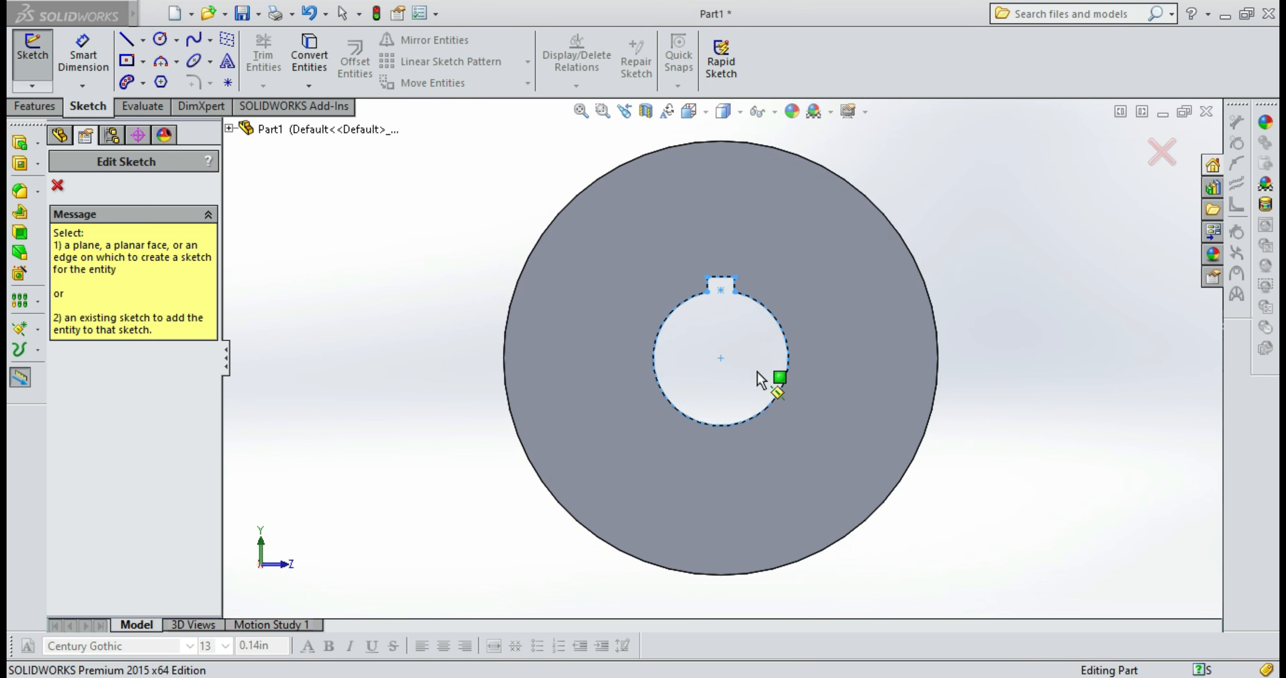
key(space)
click(790, 387)
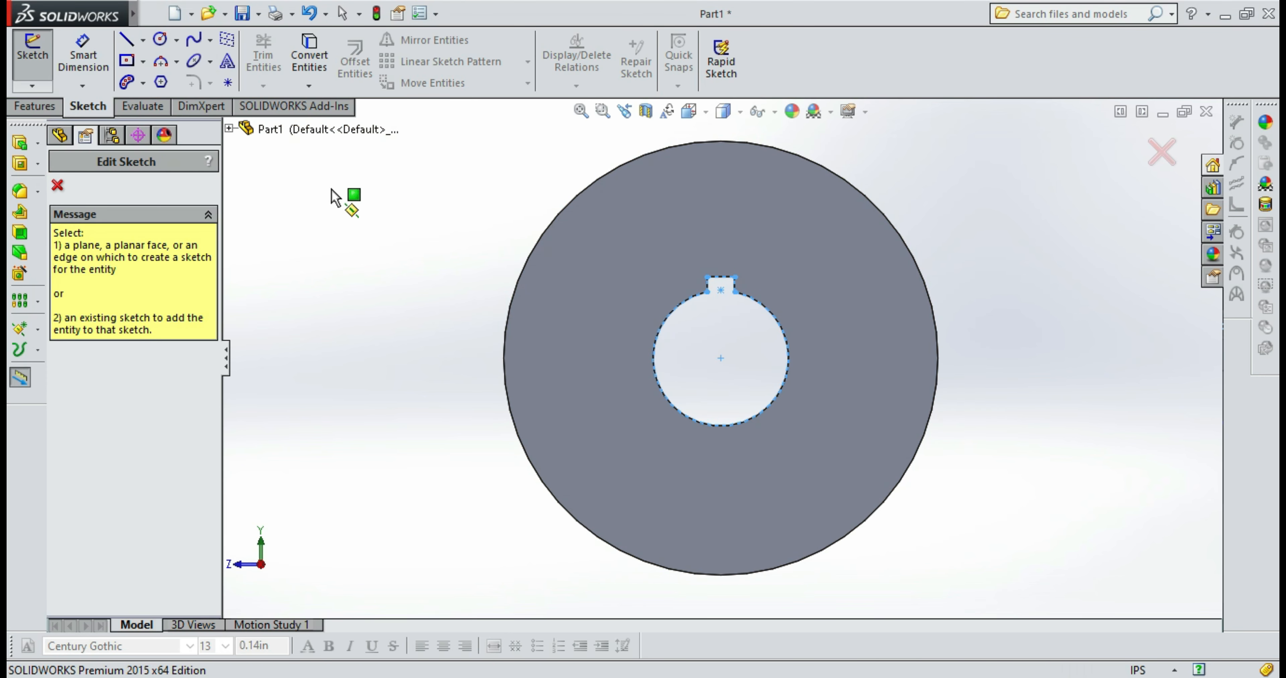
click(58, 187)
Sketch two concentric circles centred on the origin on the disc's flat face, the inner with a radius of about 9.76 in
click(652, 220)
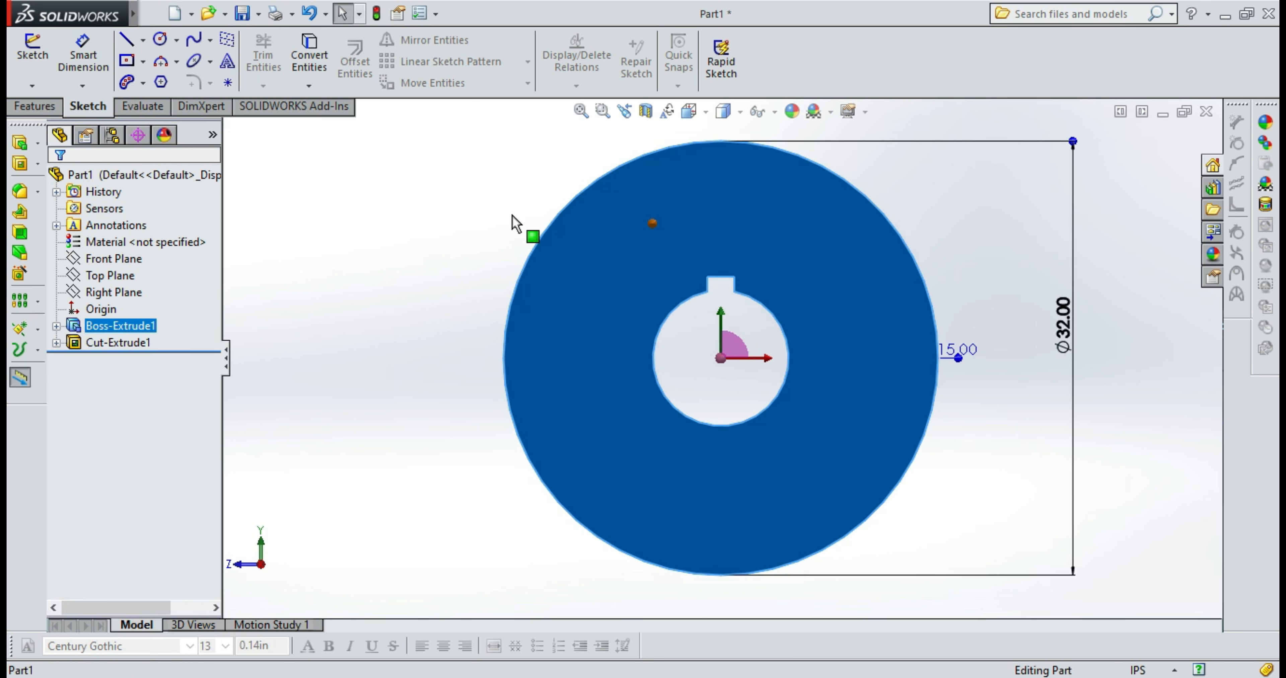
click(160, 39)
click(720, 358)
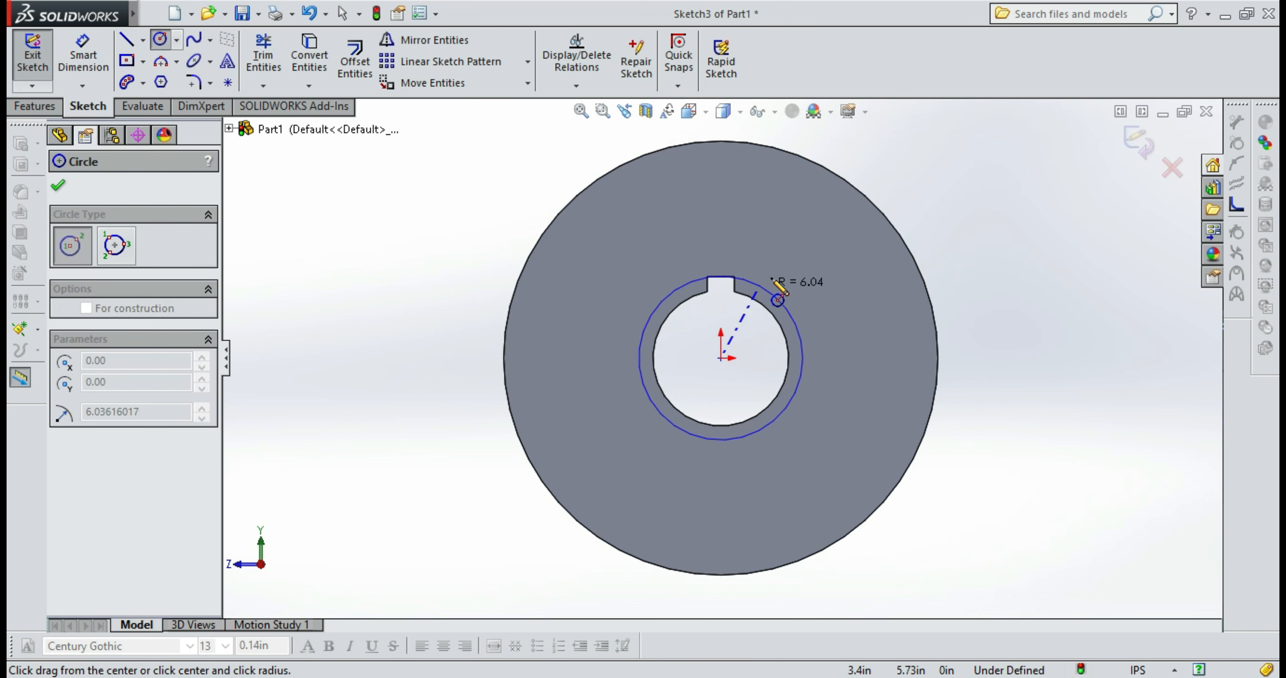
click(817, 269)
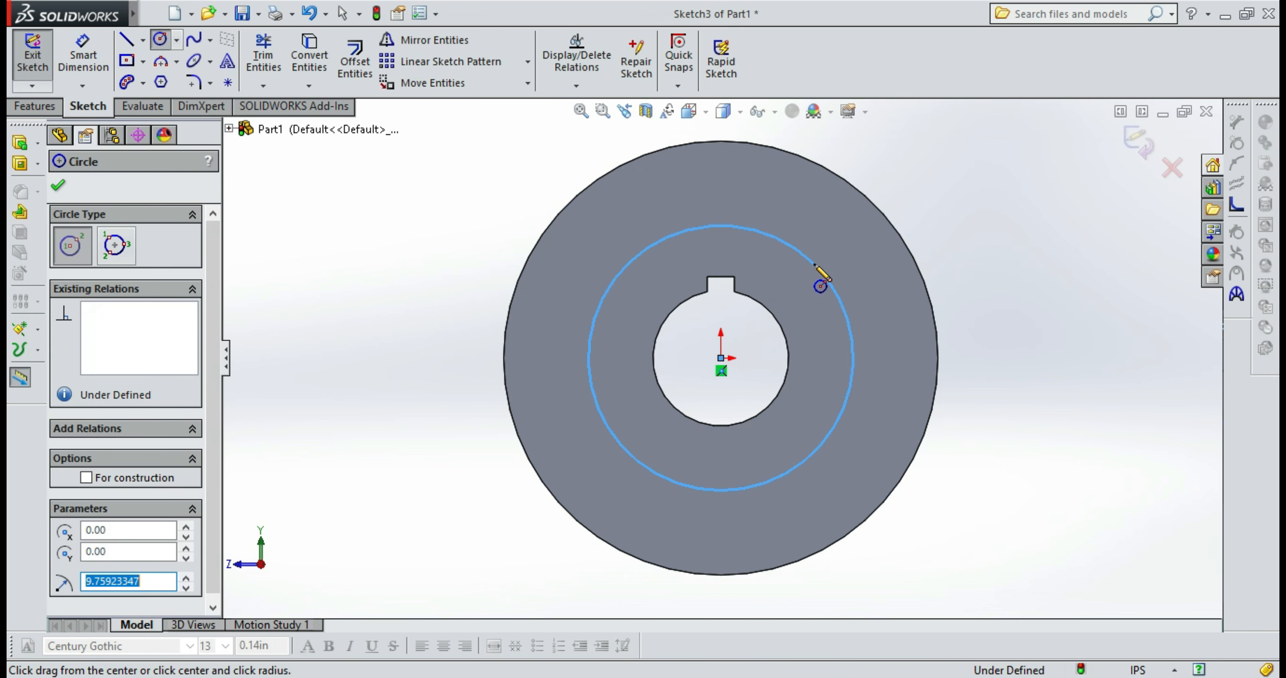
click(720, 357)
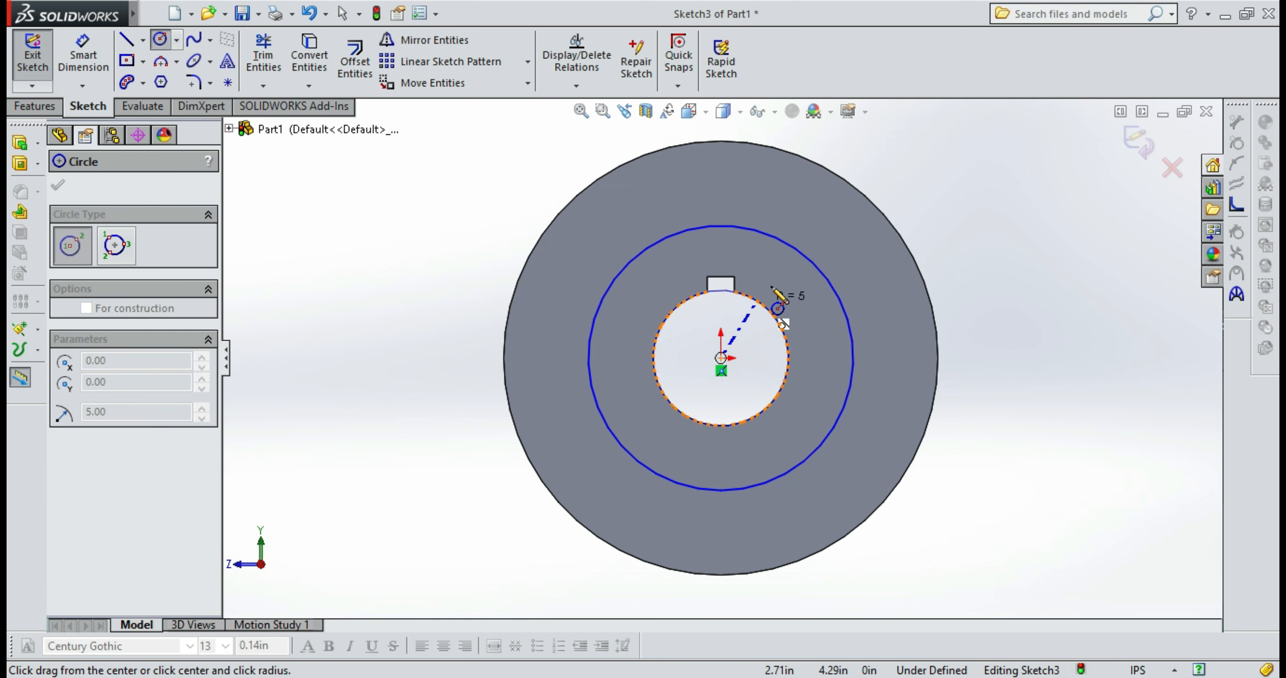
click(865, 257)
Dimension the larger sketched circle with a diameter of 25 in
click(93, 50)
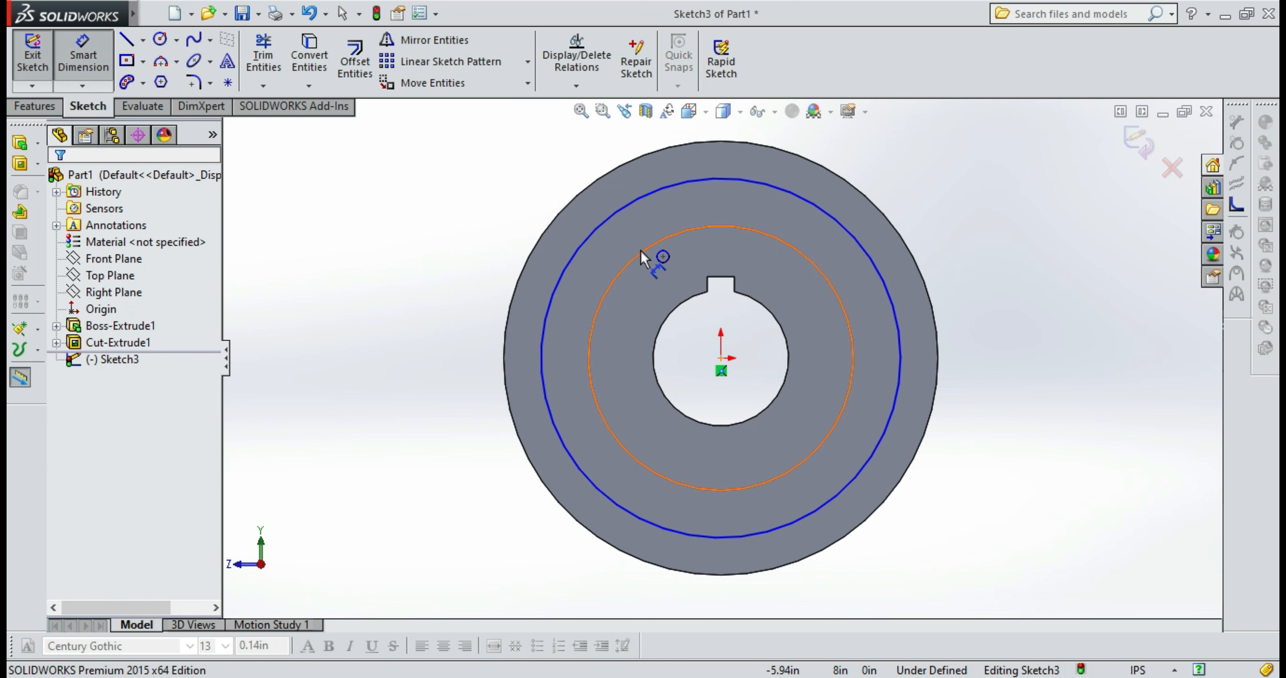
click(883, 280)
click(1048, 317)
text(25)
key(Return)
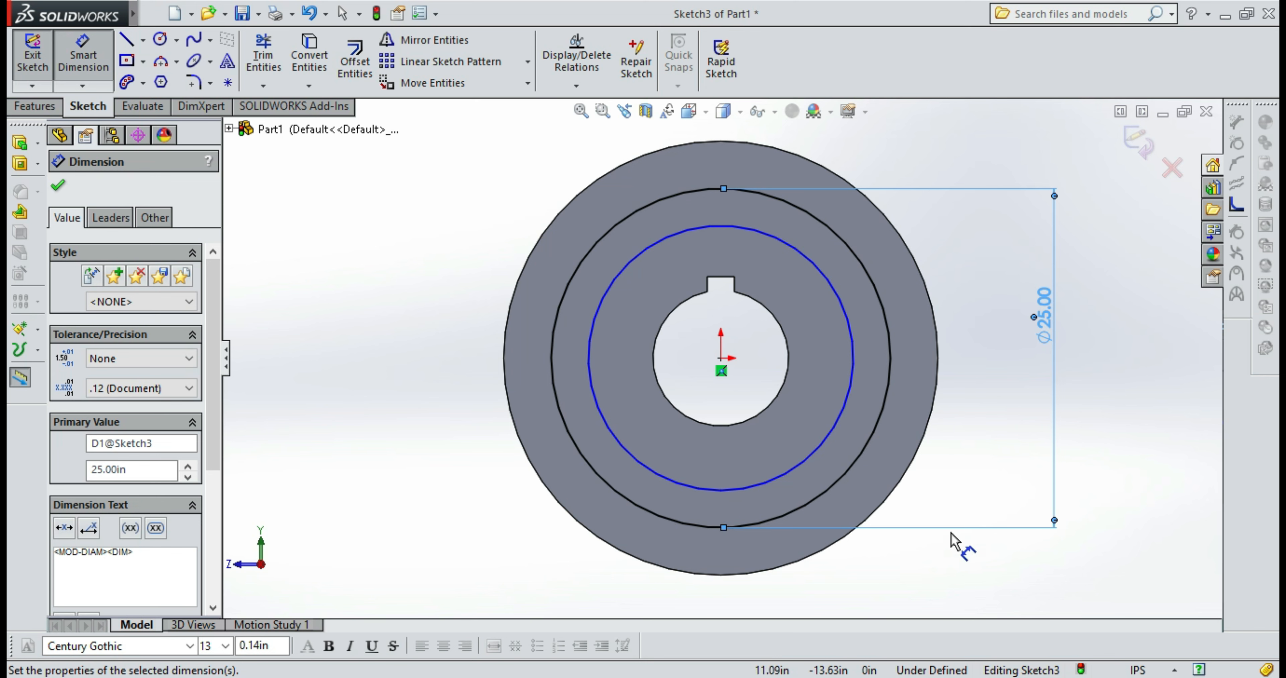
Dimension the smaller sketched circle with a diameter of 15 in
click(846, 401)
click(1009, 399)
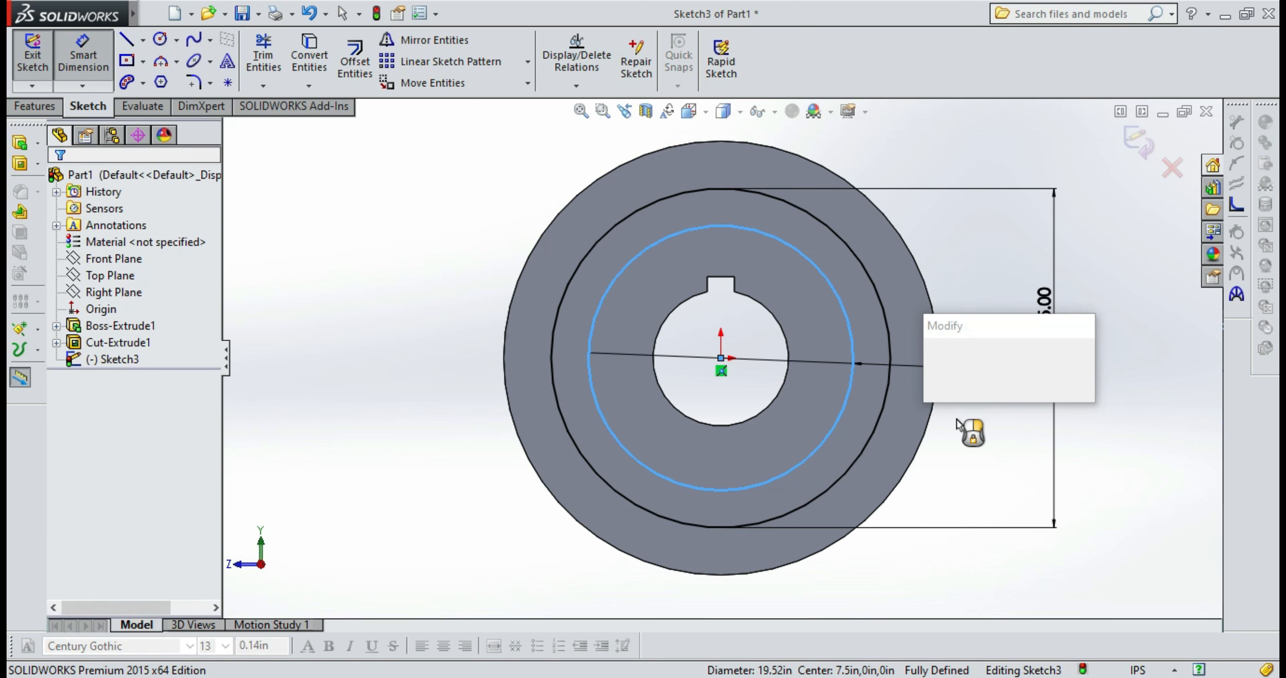
key(BackSpace)
text(15)
key(Return)
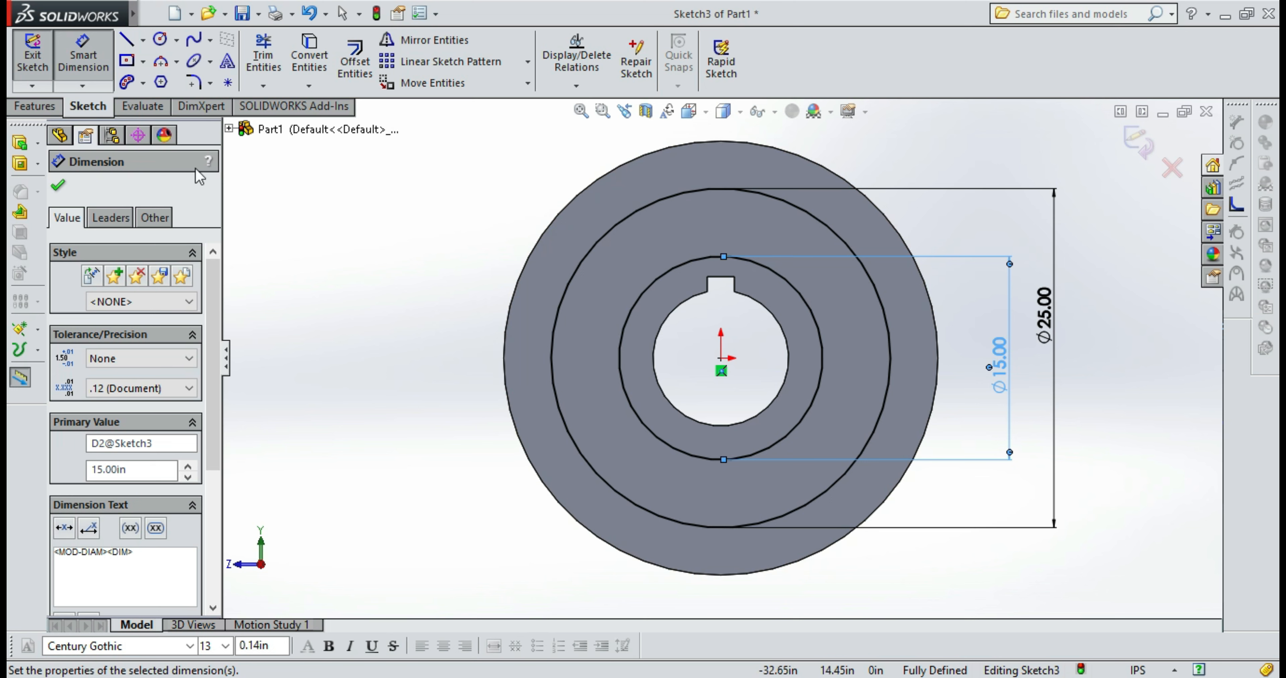
click(58, 186)
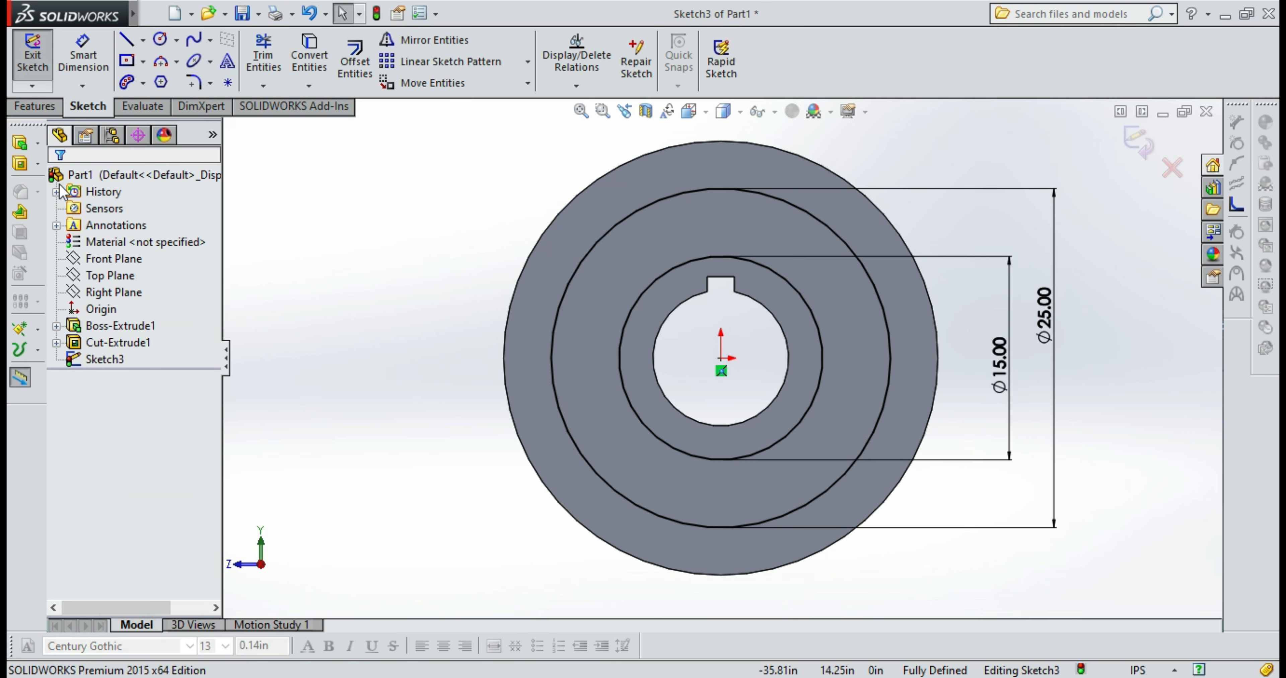
Cut the ring between the two circles into the disc with a Blind extruded cut 3 in deep
click(42, 106)
click(280, 60)
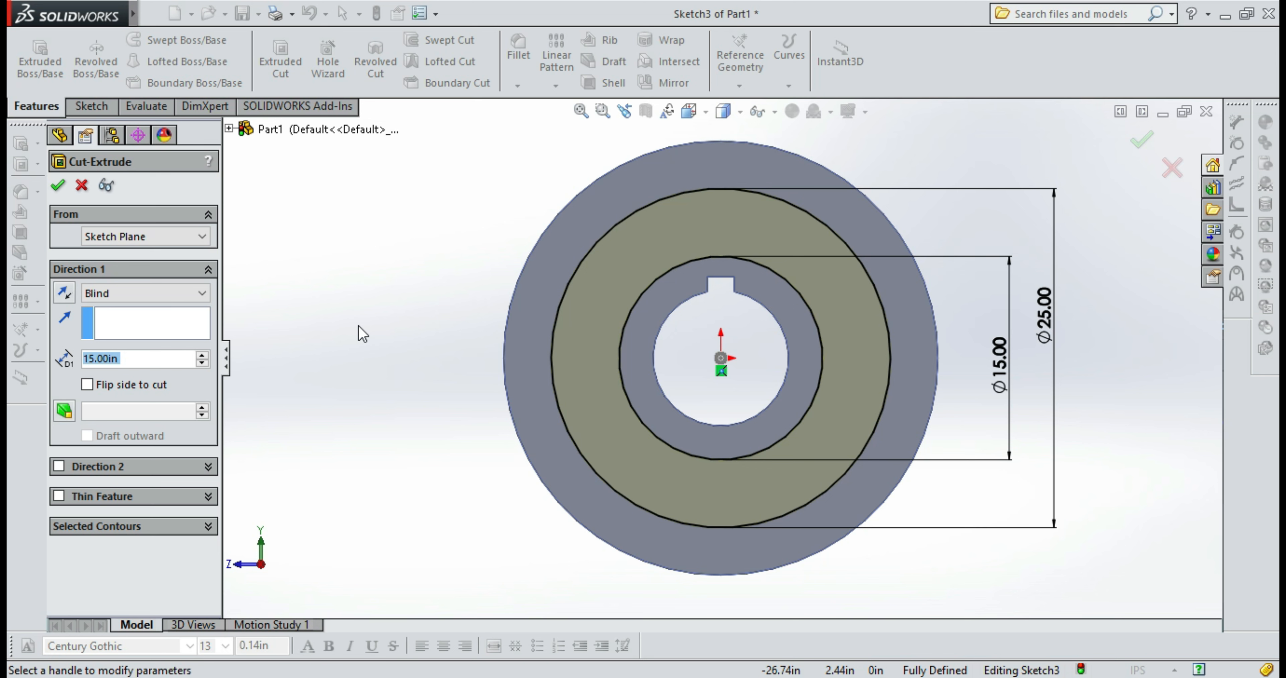
text(3)
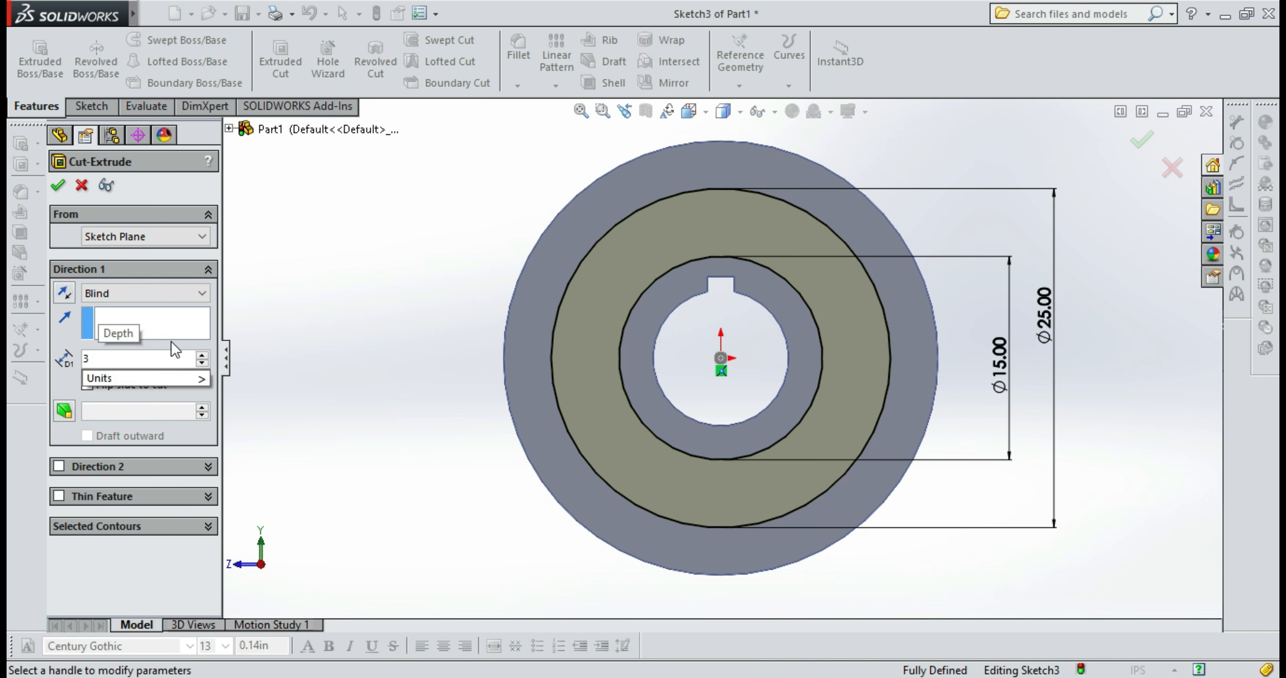
key(Return)
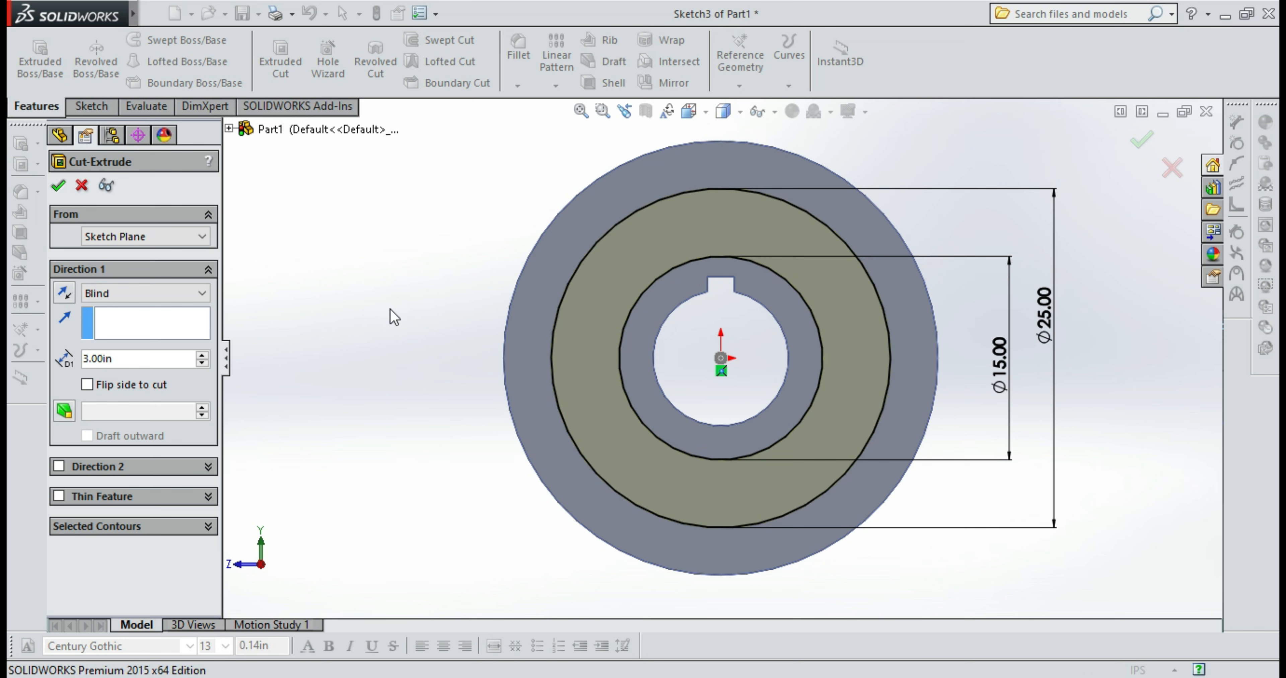
key(Return)
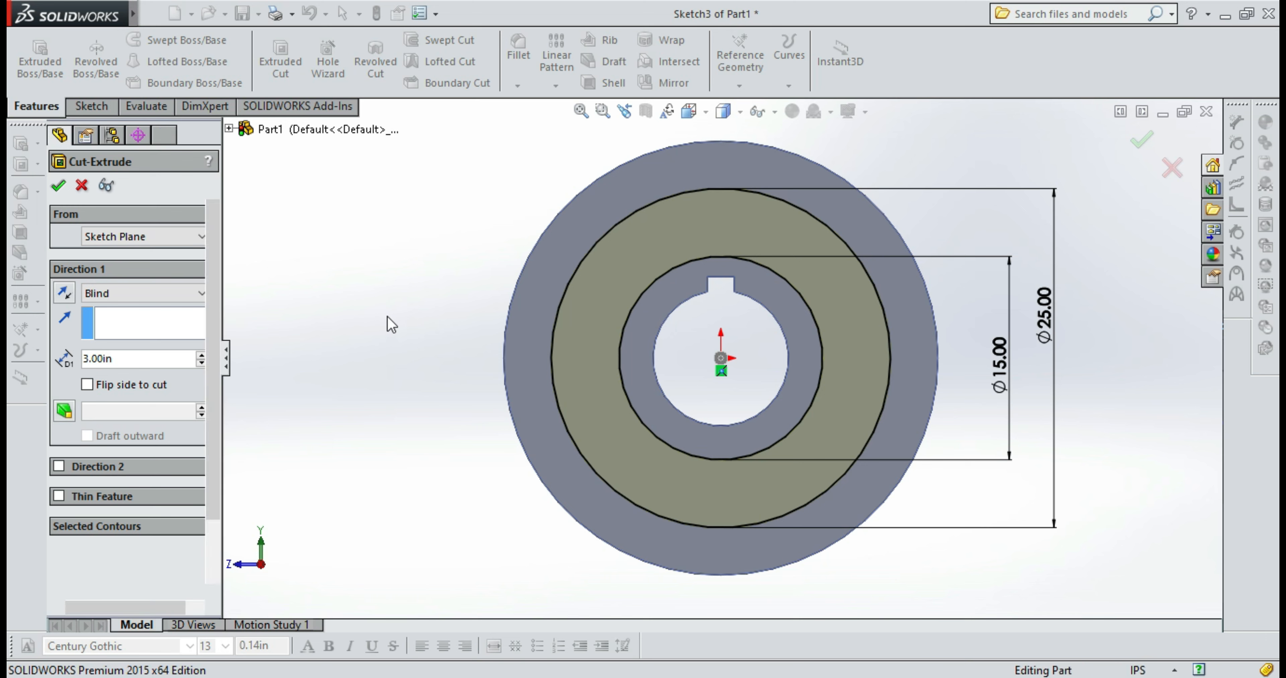
Try to mirror using the ring recess's floor face as the mirror plane, and undo the mirror
middle_drag(377, 330, 481, 342)
click(626, 376)
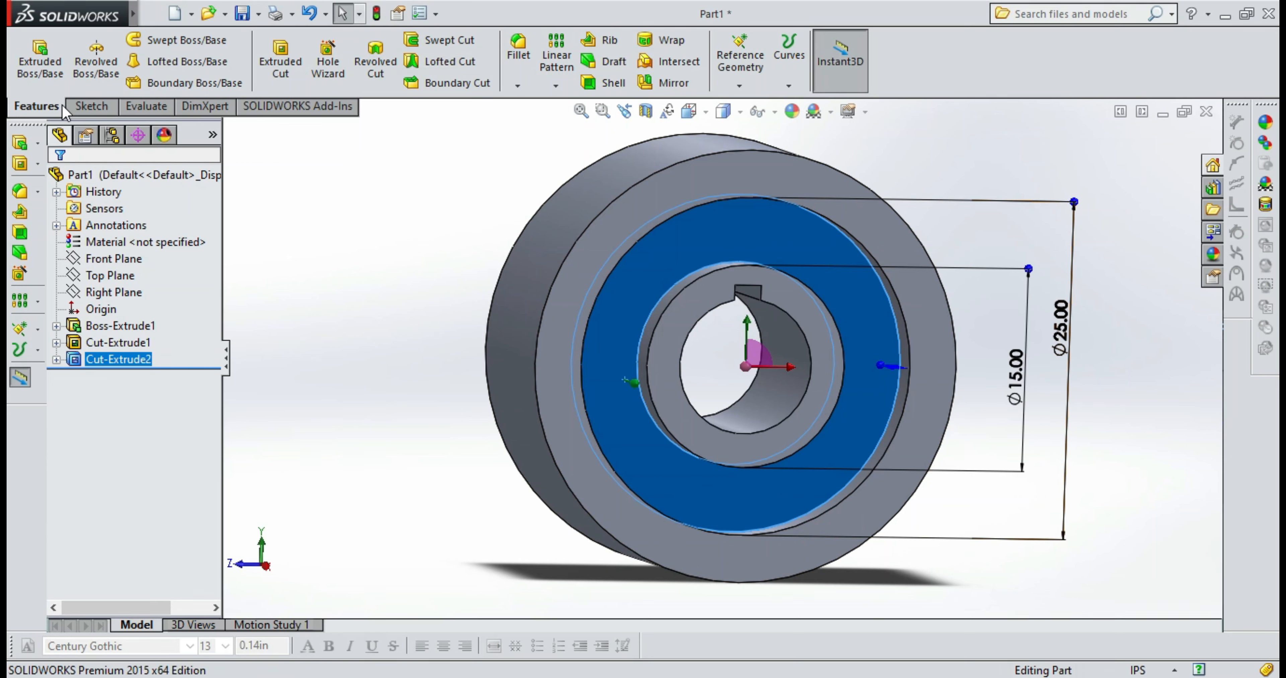
click(76, 106)
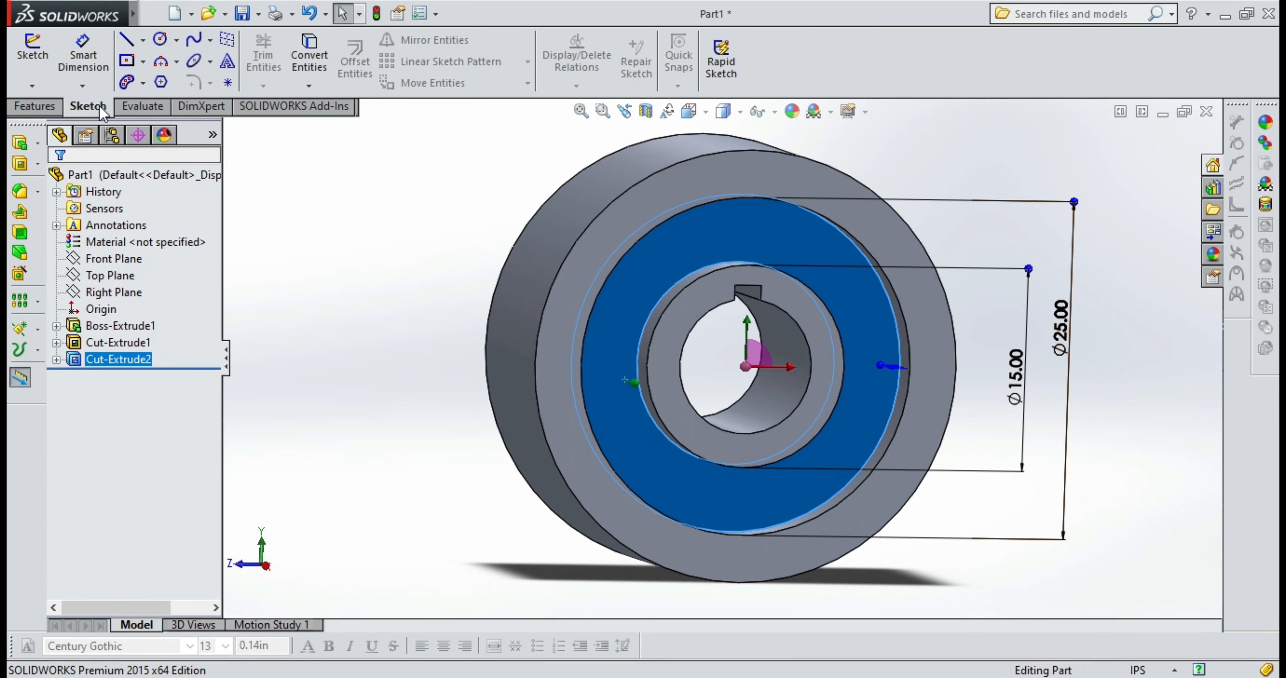
click(36, 106)
click(666, 83)
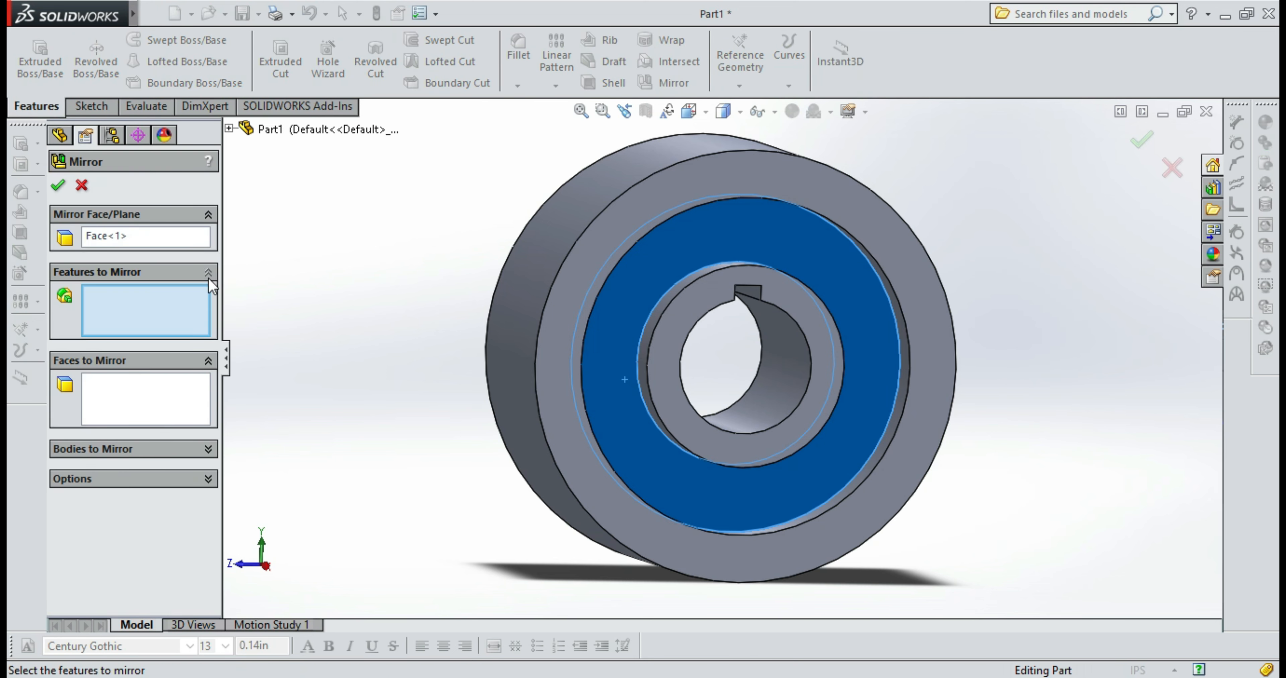
middle_drag(614, 381, 866, 407)
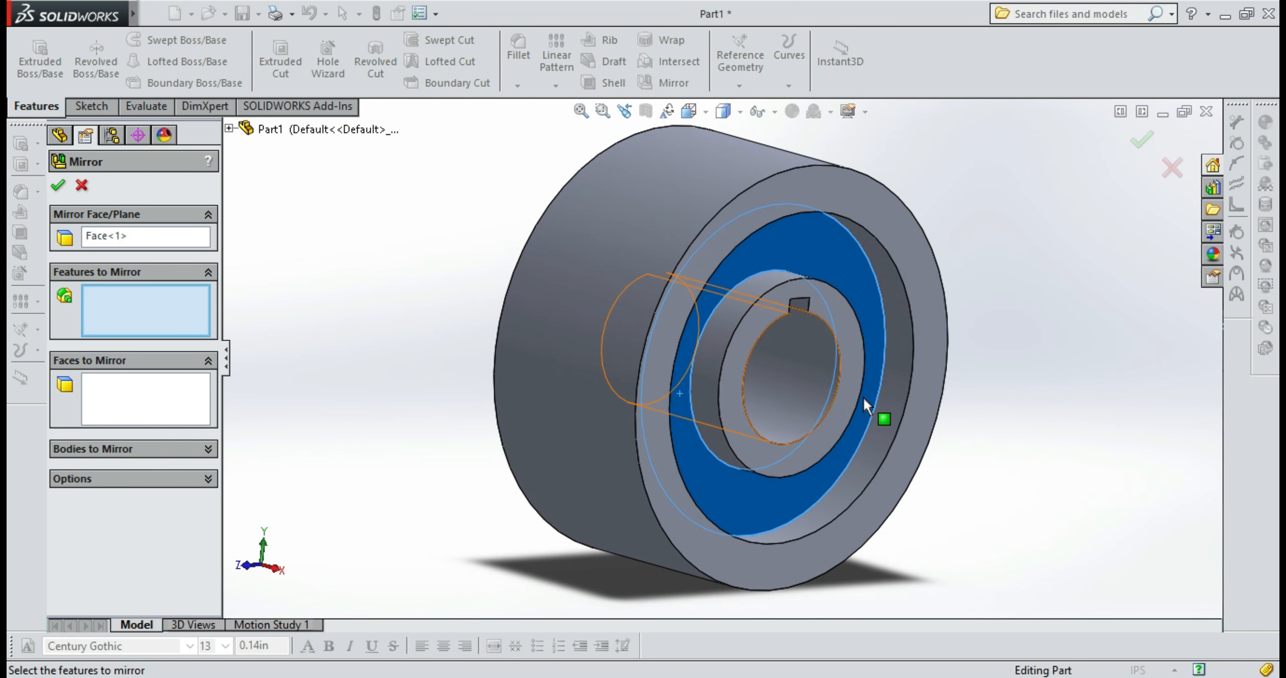
click(875, 420)
click(58, 186)
key(ctrl+z)
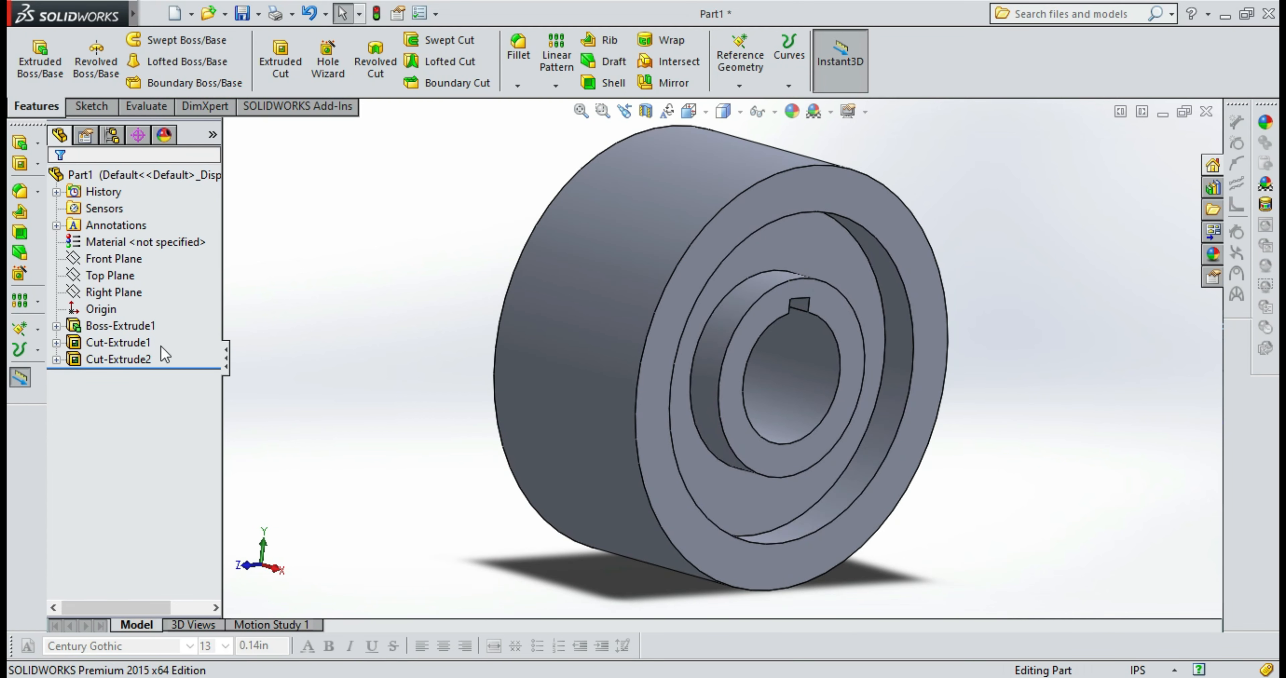
Mirror the 3 in deep ring-shaped recess cut
click(144, 359)
mouse_move(415, 309)
middle_down()
mouse_move(445, 321)
mouse_move(347, 292)
mouse_move(424, 318)
middle_up()
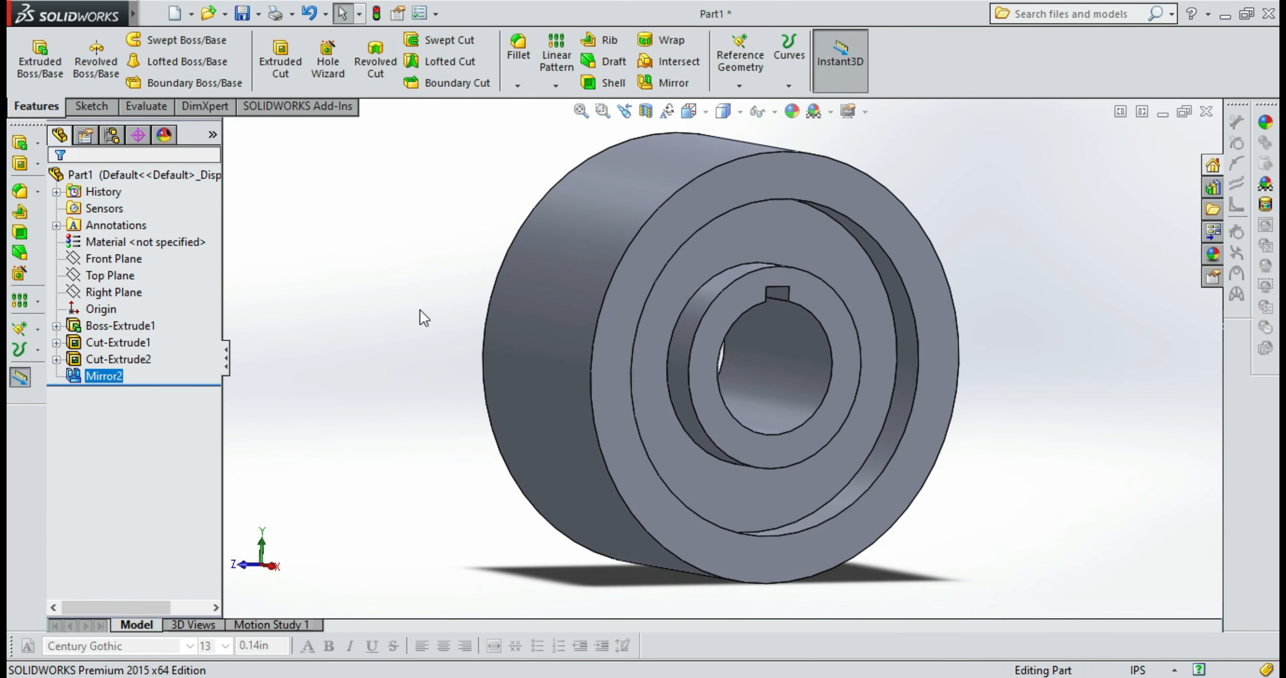
key(space)
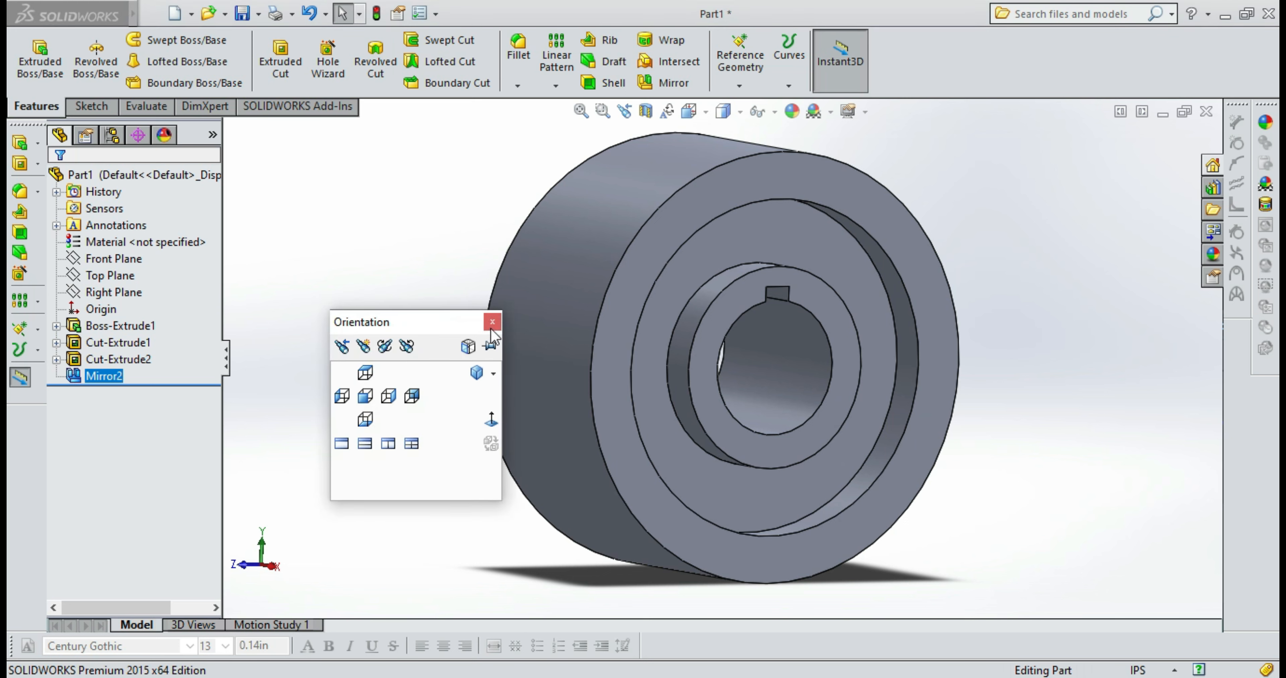
click(489, 421)
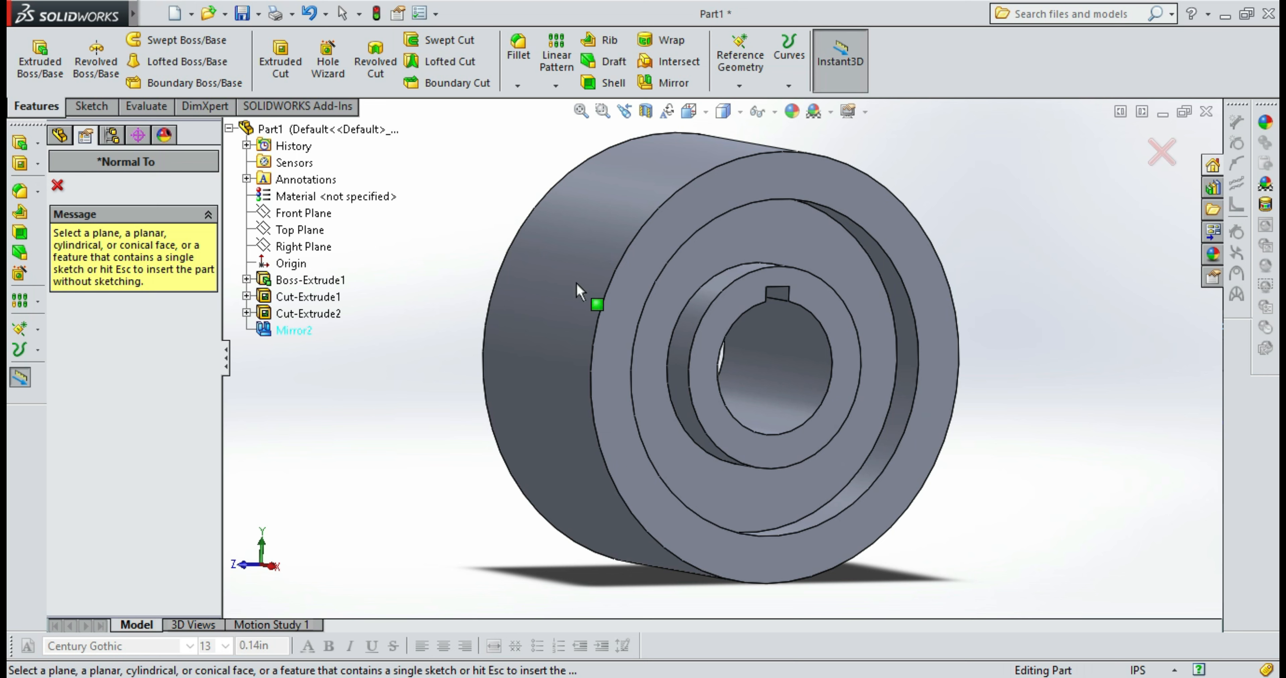
key(Escape)
key(space)
click(704, 410)
middle_drag(748, 369, 684, 367)
click(92, 106)
click(33, 48)
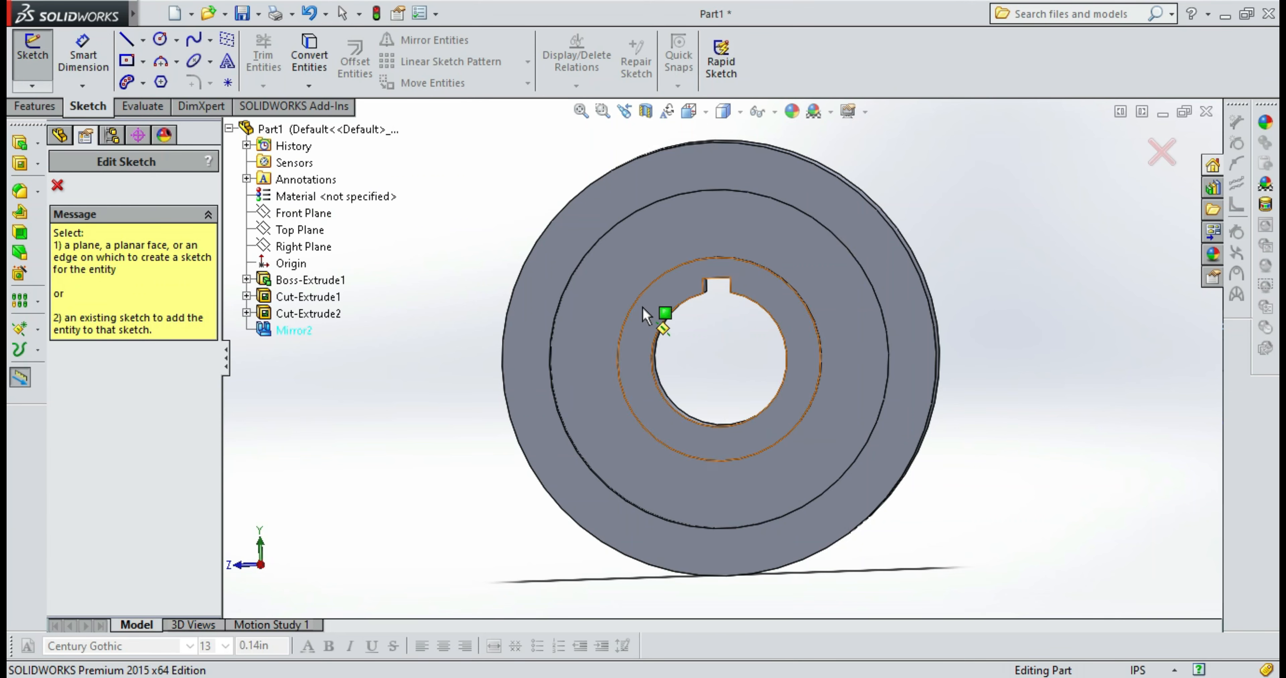
key(Escape)
Start a sketch on the outer rim face and draw a vertical line from the origin up past the disc's outer edge
click(729, 177)
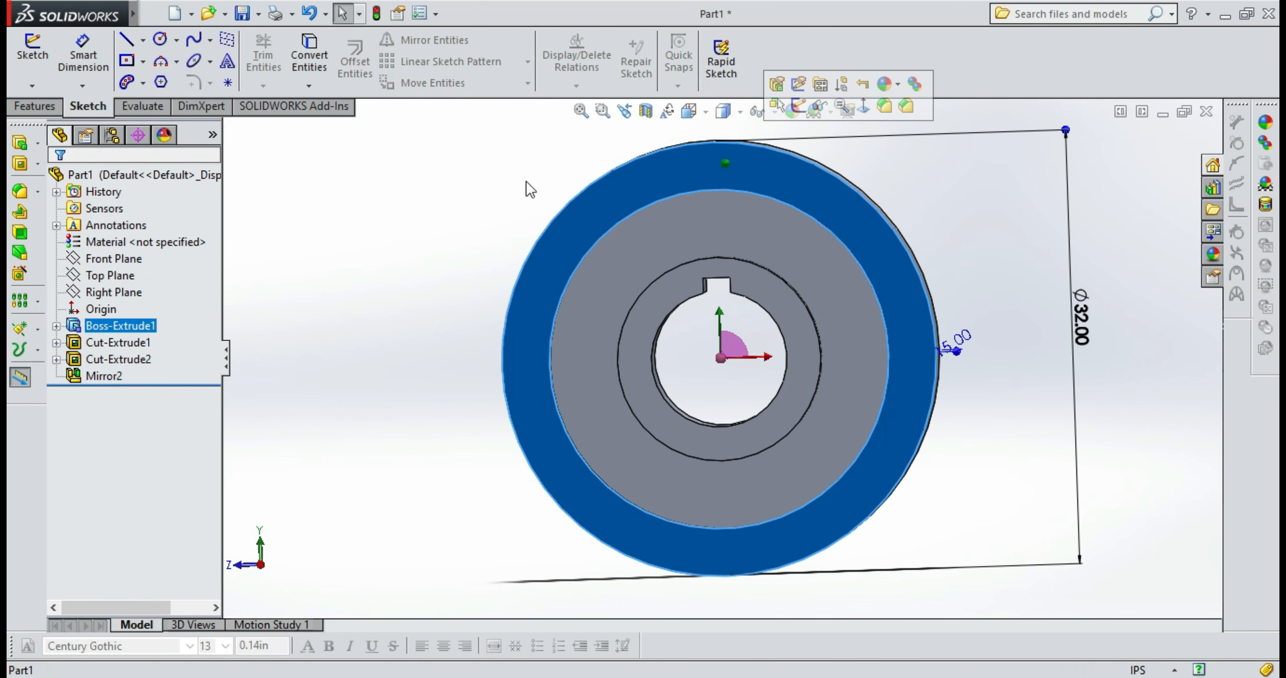
click(127, 39)
click(719, 359)
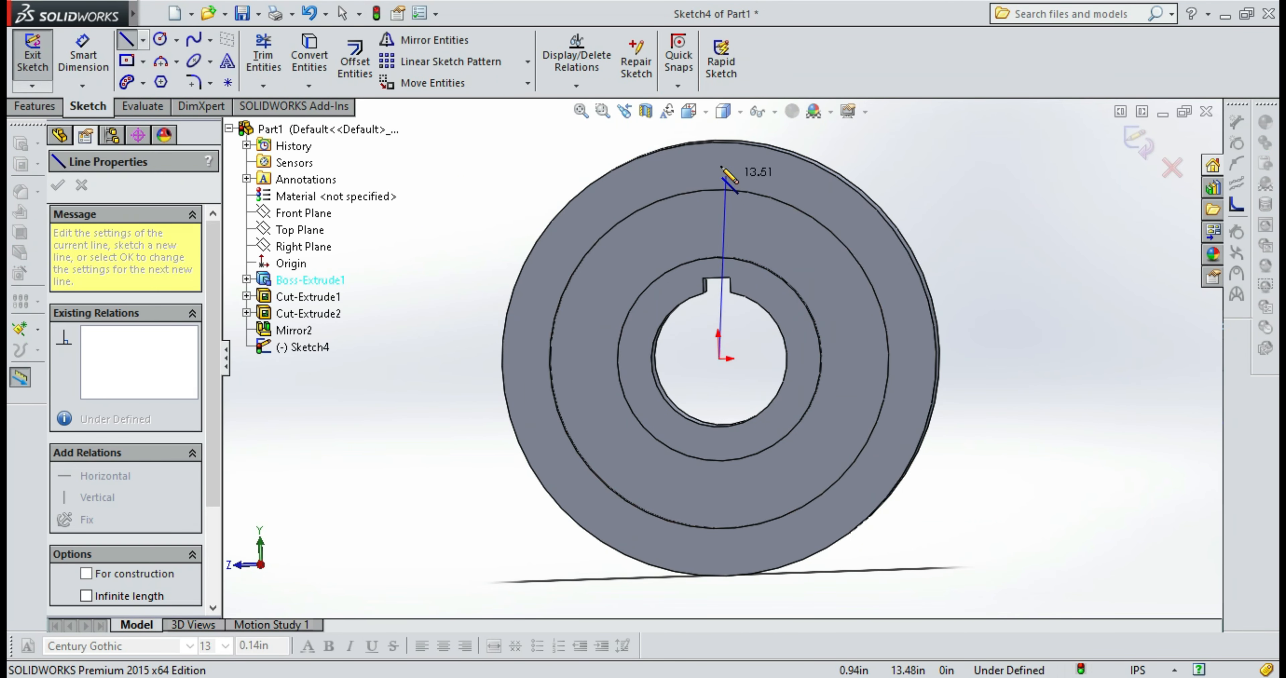
key(z)
click(714, 187)
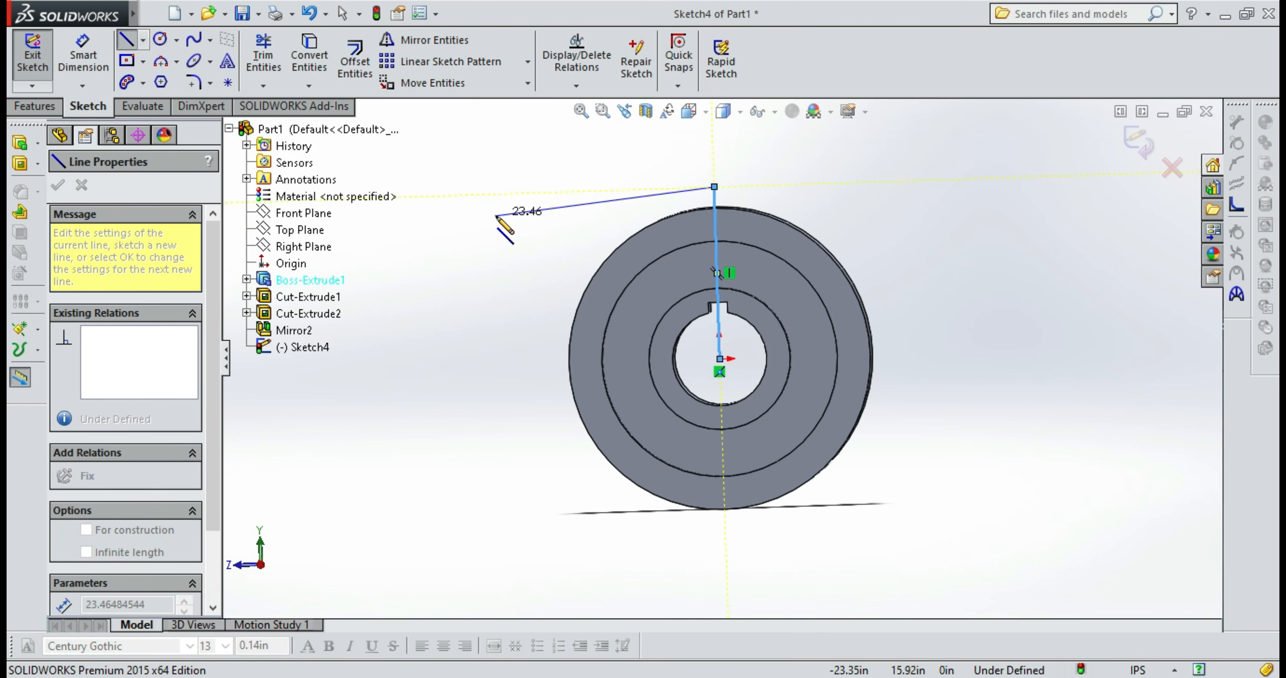
key(Escape)
scroll(696, 265, down, 2)
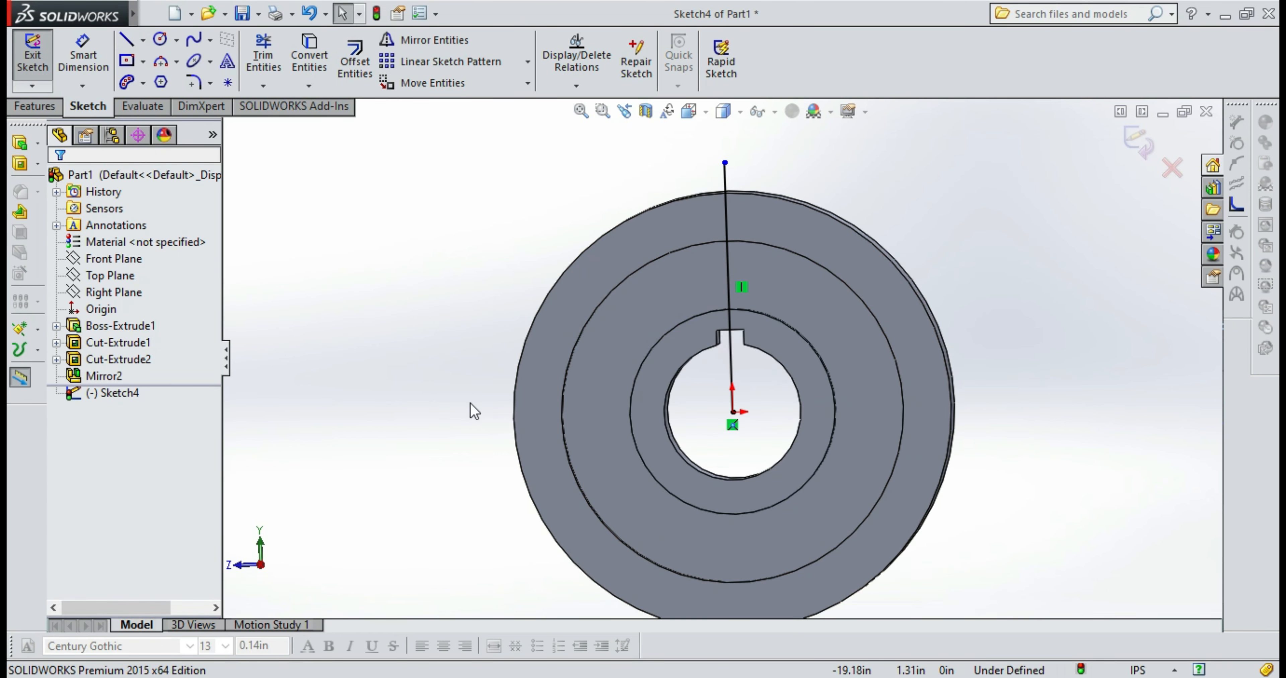
Replace the solid vertical line with a vertical centerline from the origin past the disc's outer edge
key(space)
click(542, 516)
key(l)
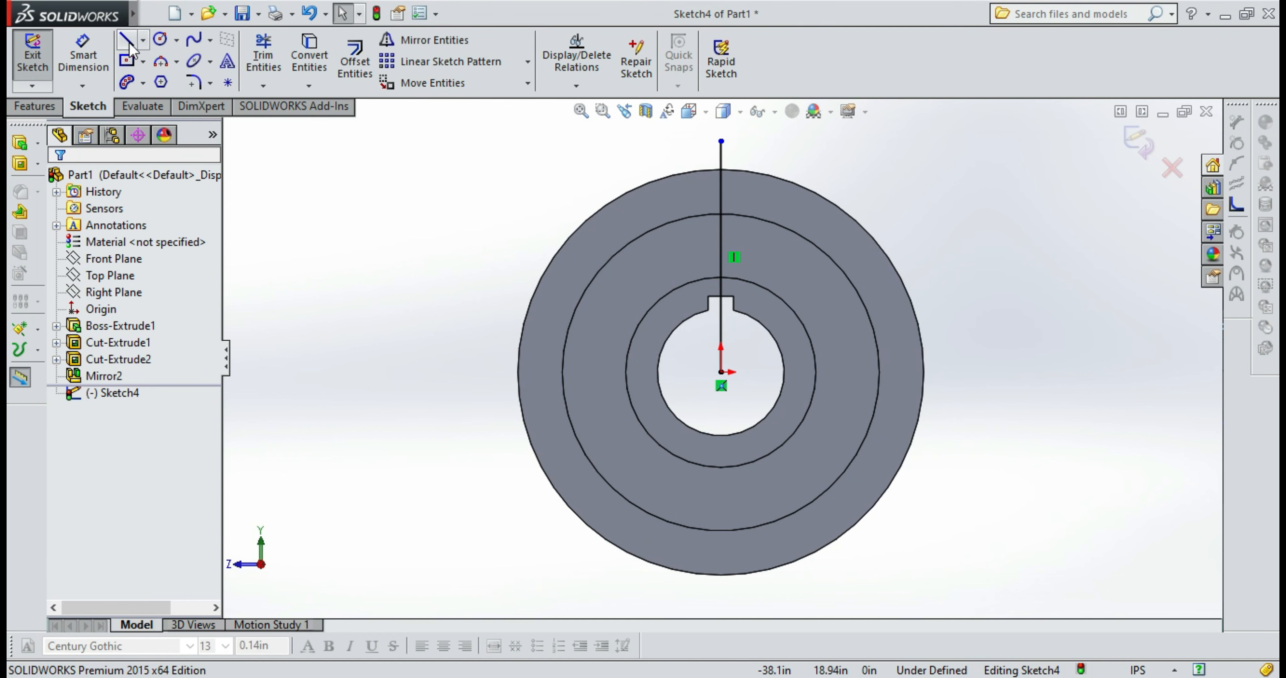
scroll(724, 194, down, 1)
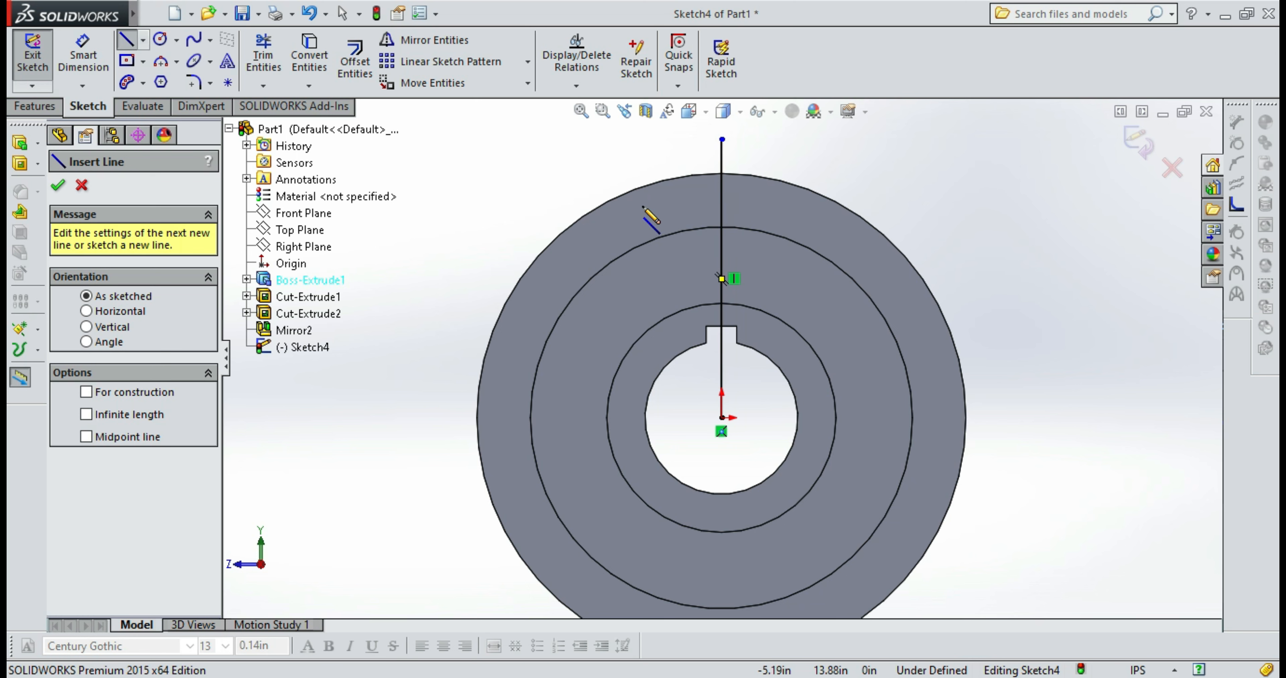
key(Escape)
key(ctrl+z)
key(ctrl+y)
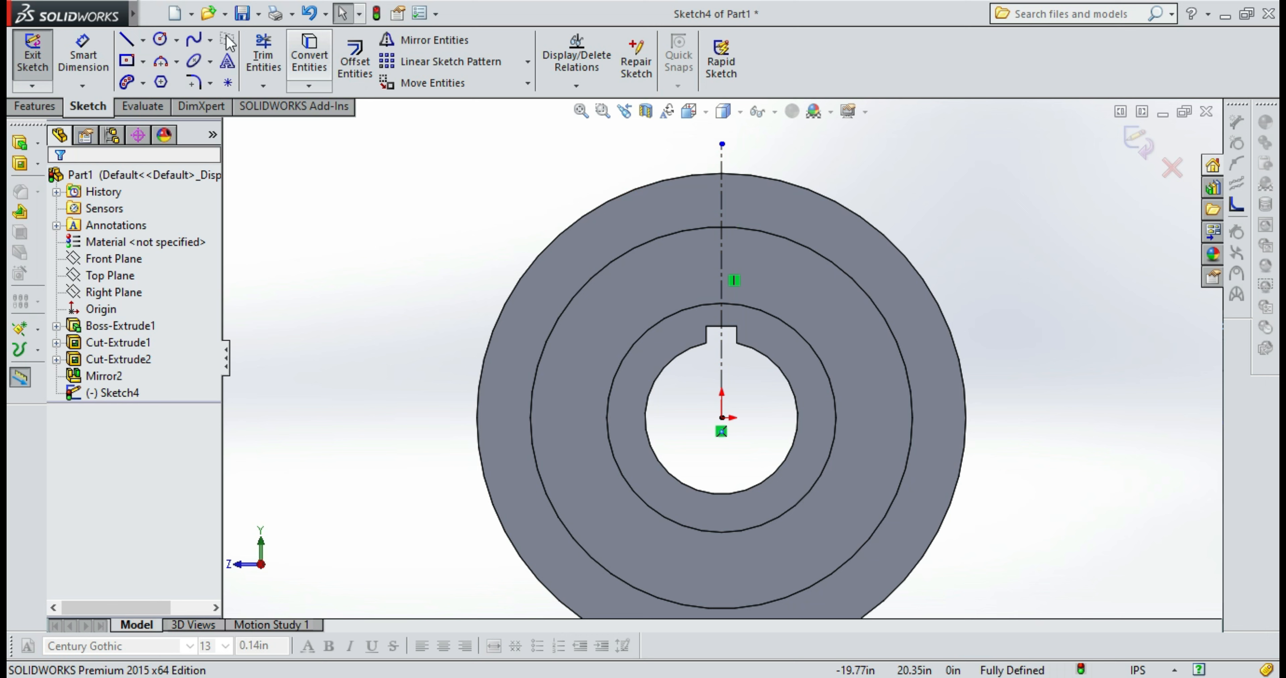
Sketch a short horizontal centerline starting on the vertical centerline, within the outer rim above the ring recess
click(143, 39)
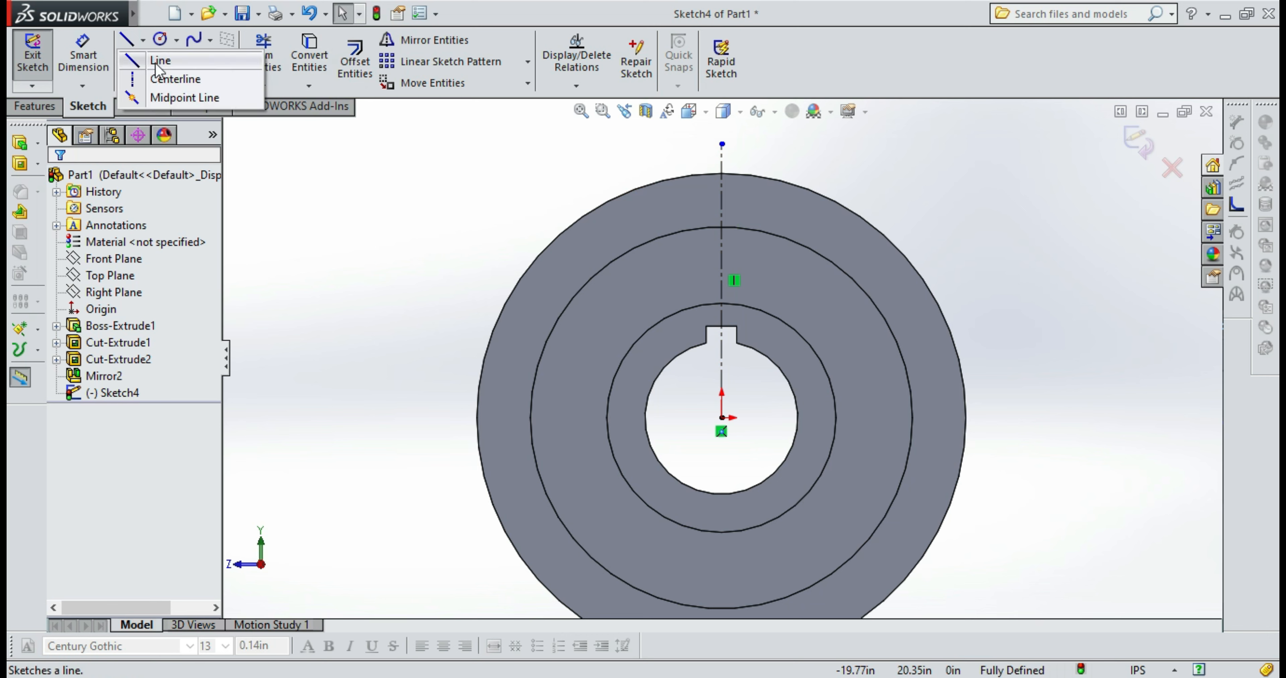
click(722, 201)
click(750, 201)
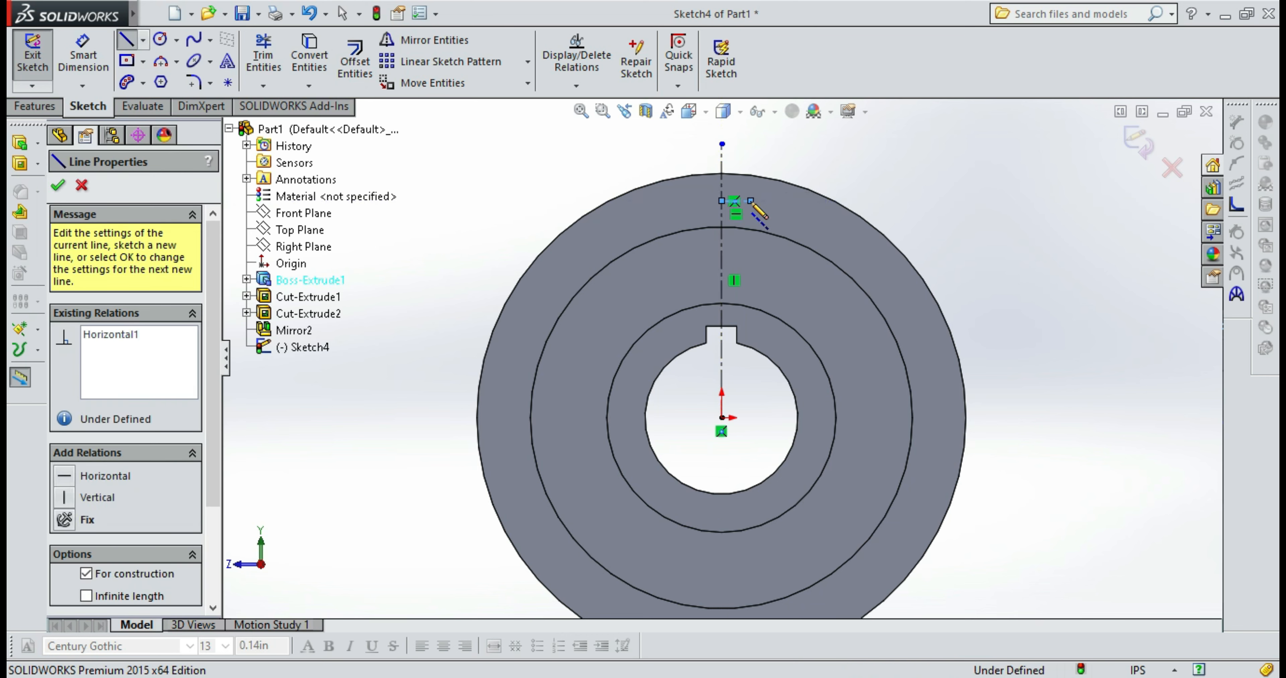
key(Escape)
Replace the short horizontal centerline with a solid horizontal line about 1.18 in long, starting on the vertical centerline within the outer rim
click(83, 55)
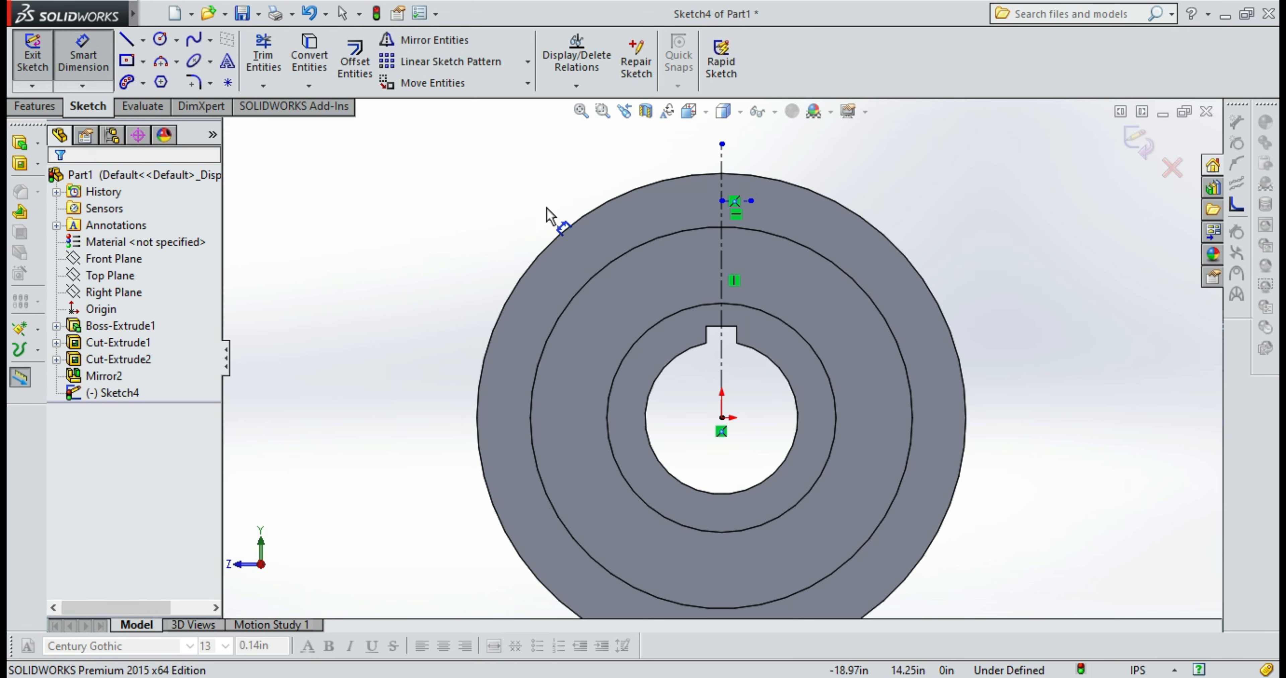
scroll(606, 189, down, 2)
scroll(734, 222, down, 2)
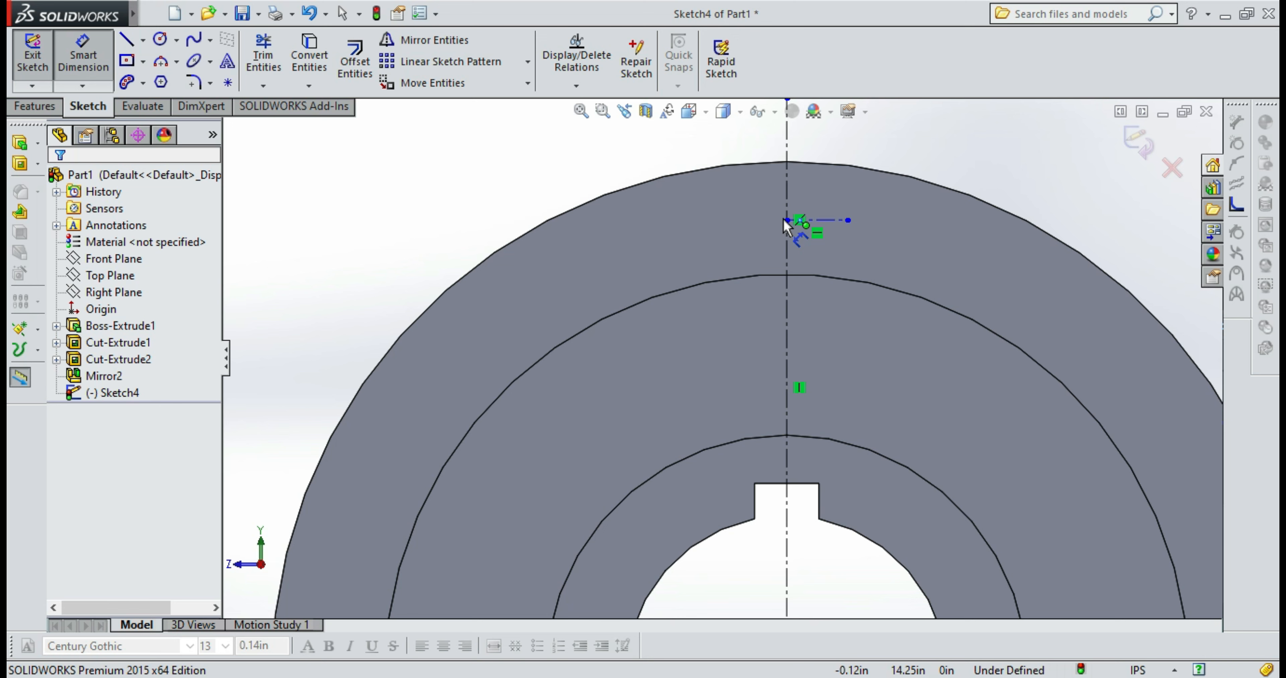
key(Escape)
click(811, 220)
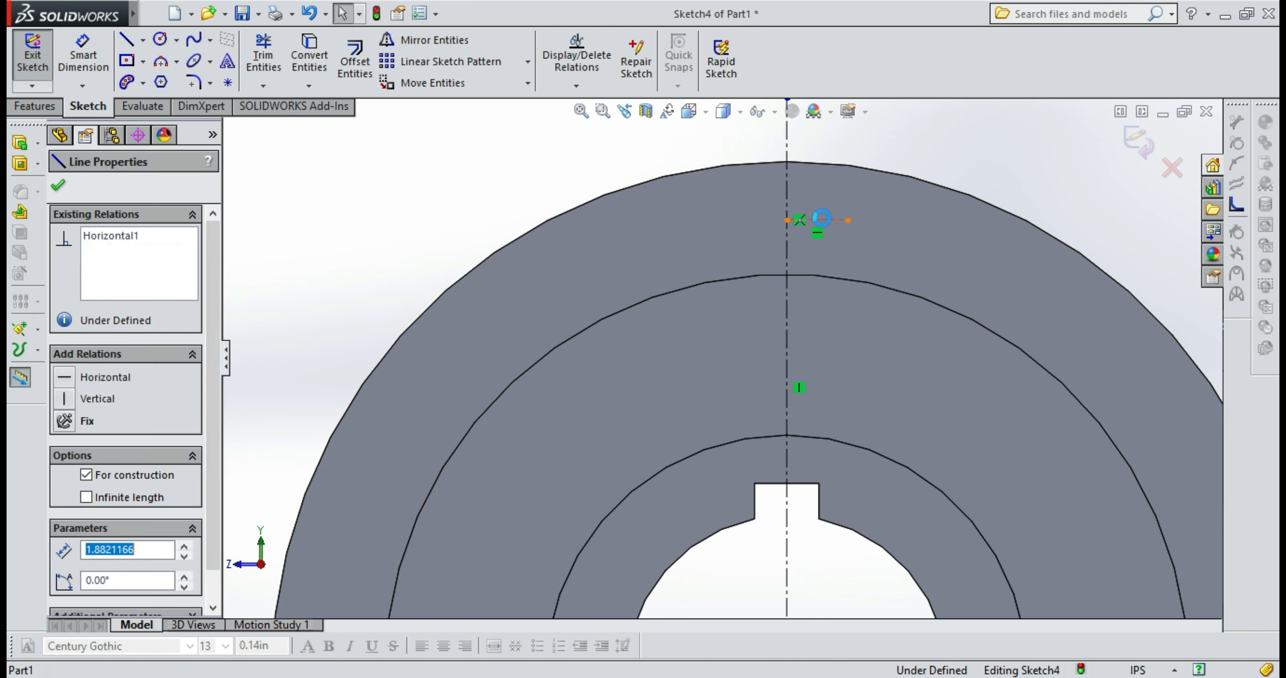
key(Escape)
key(l)
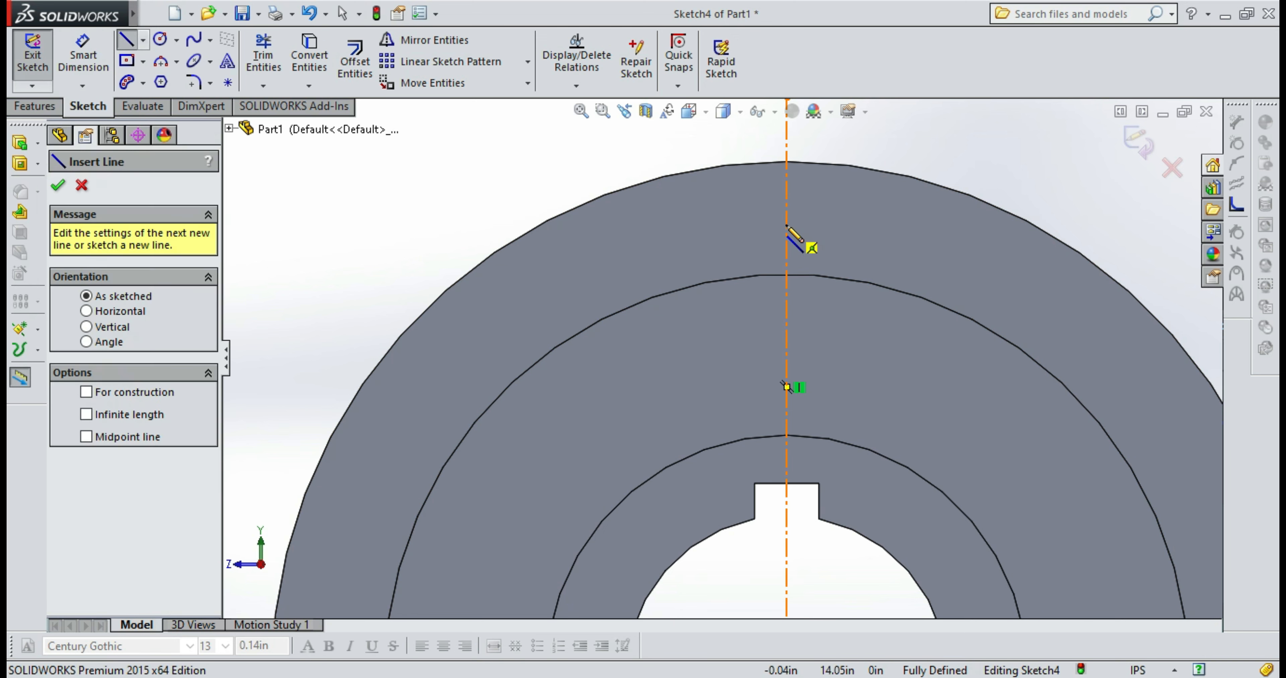
click(787, 225)
double_click(825, 225)
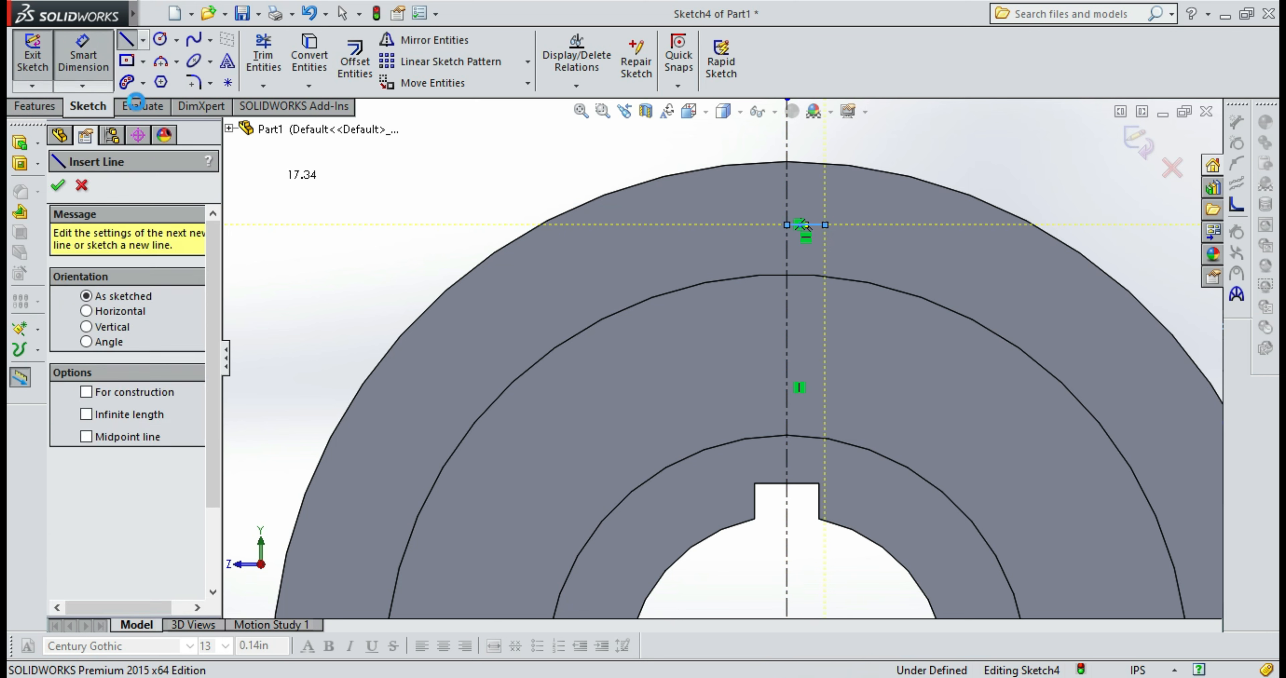
key(Escape)
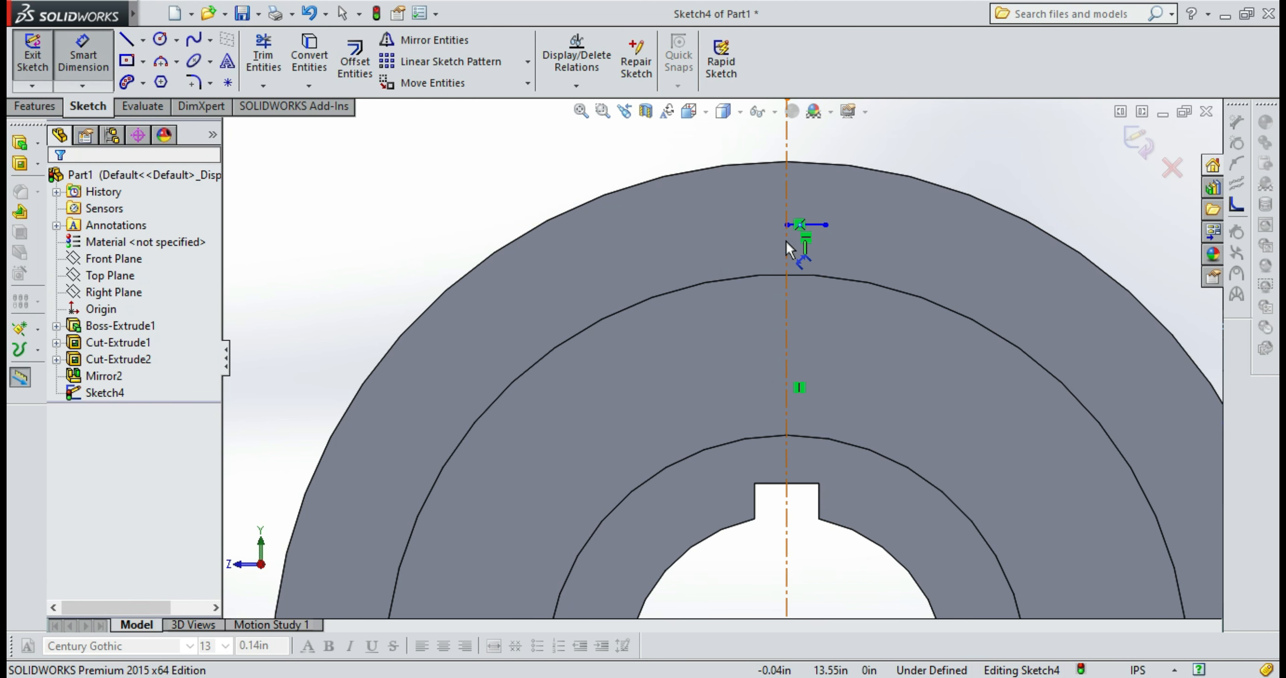
Dimension the short horizontal line's length as 0.5 in
scroll(787, 246, up, 2)
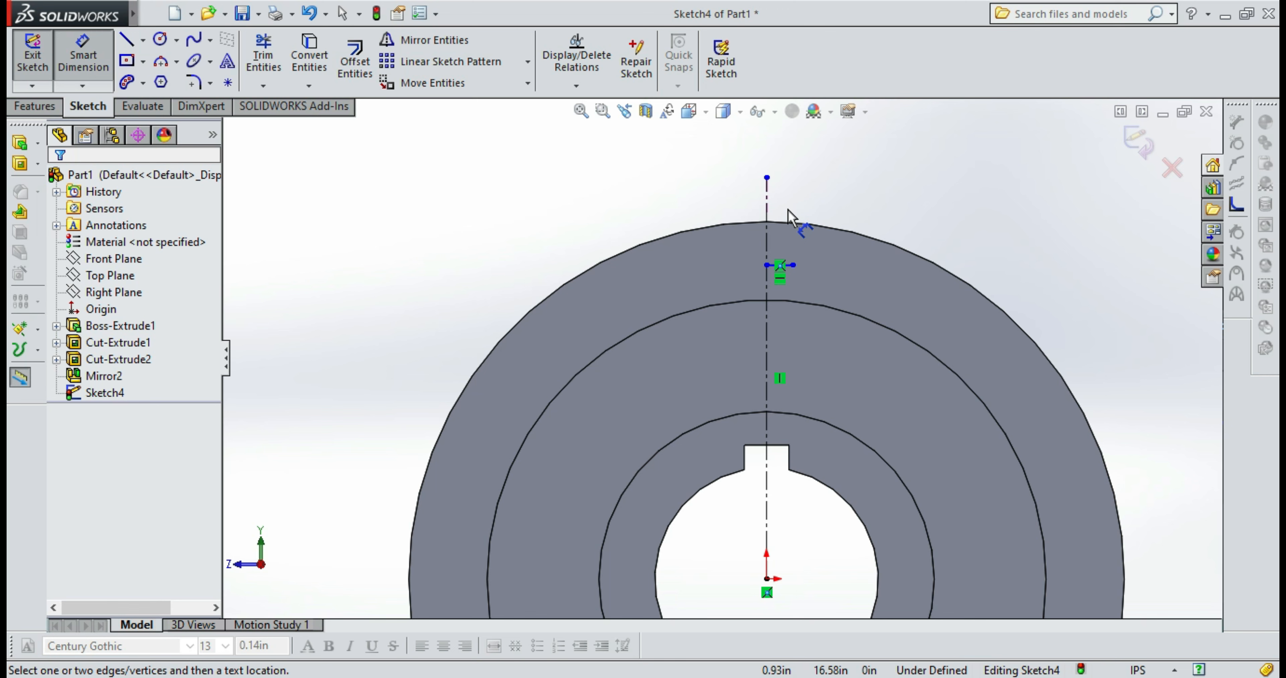
scroll(787, 222, down, 2)
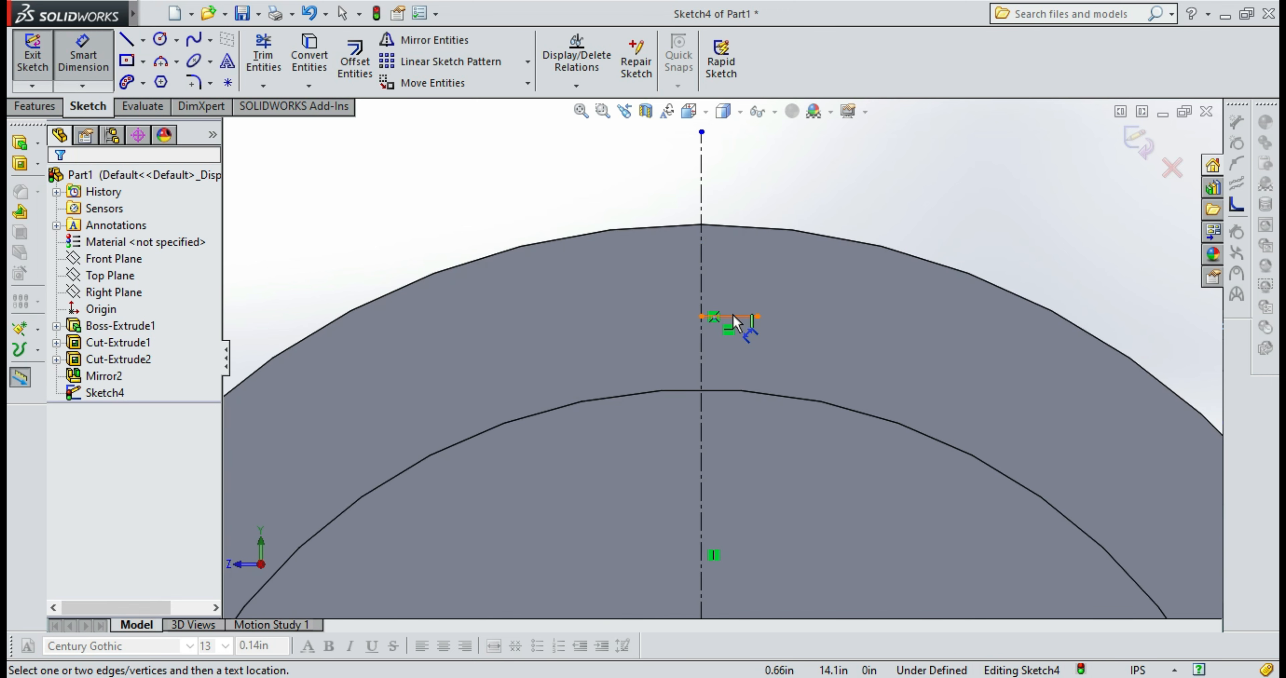
click(733, 316)
click(731, 159)
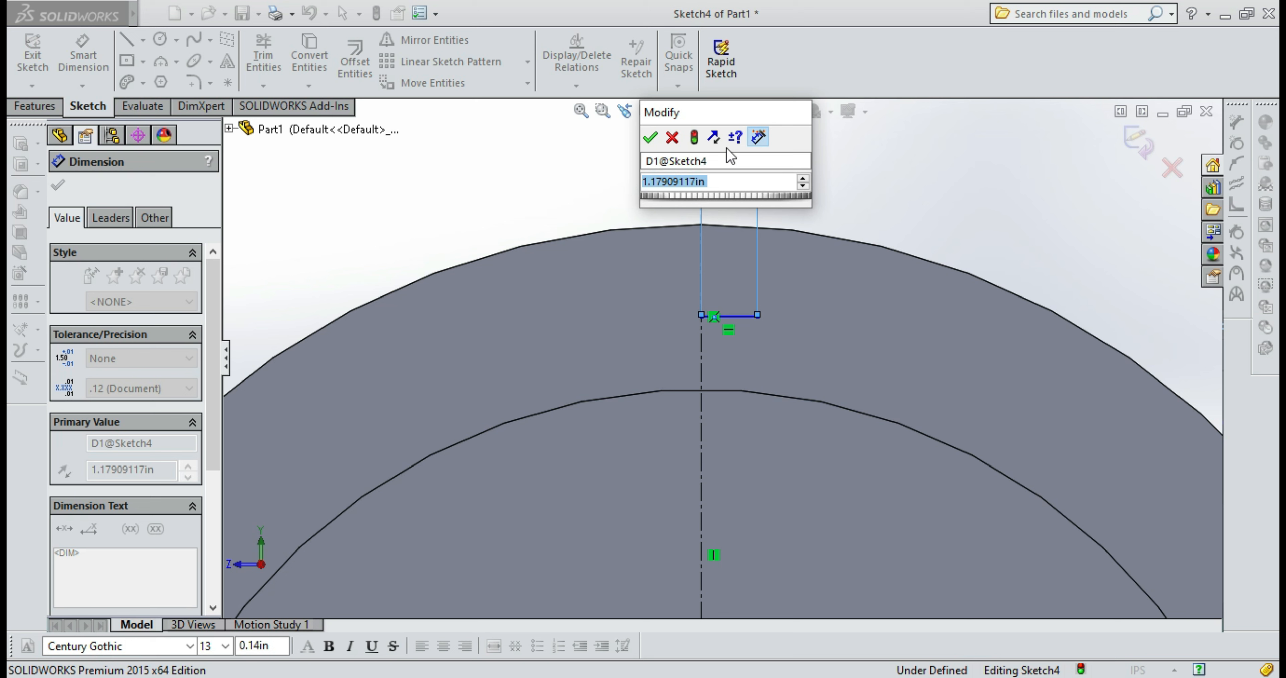
key(BackSpace)
text(0.8)
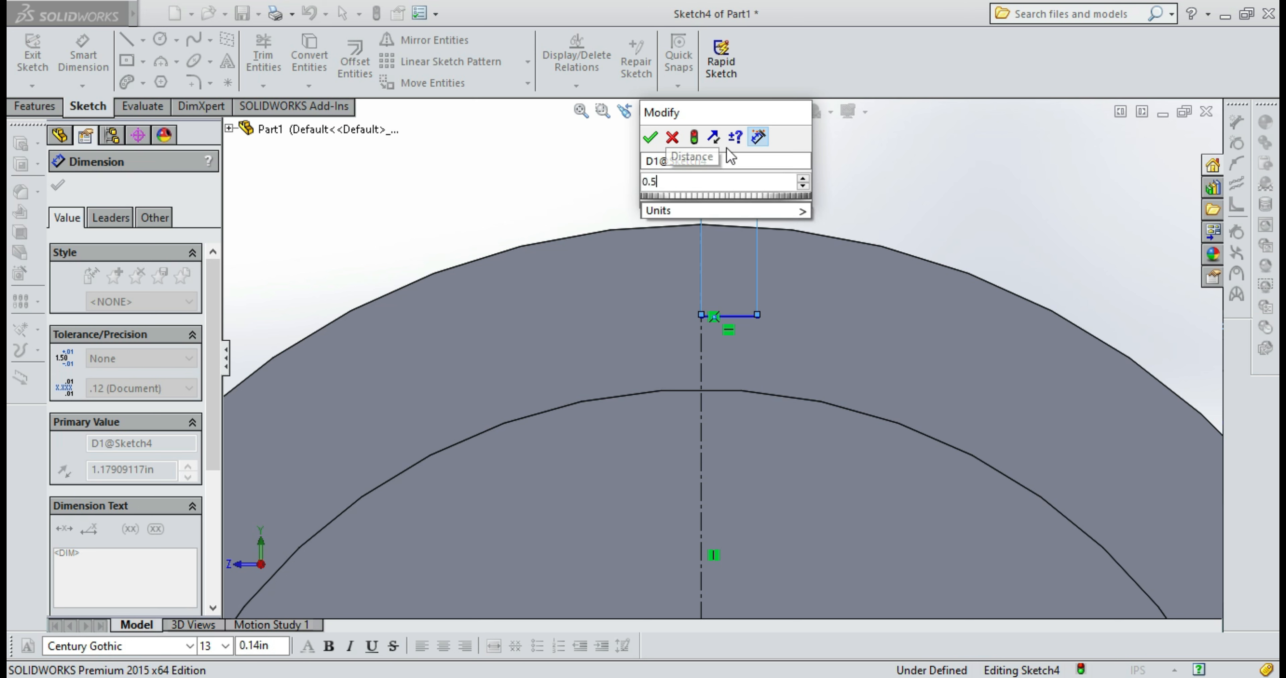
key(Return)
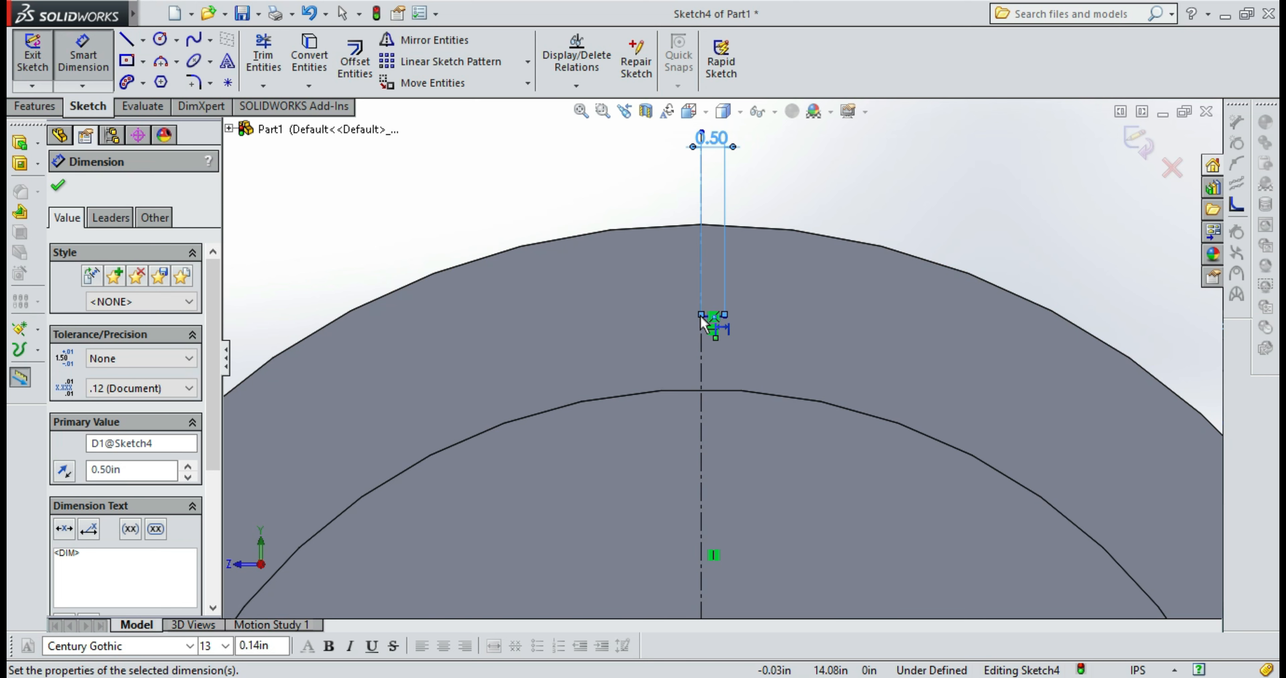
Try to dimension the distance from the origin to the short horizontal line
key(Escape)
scroll(710, 379, up, 5)
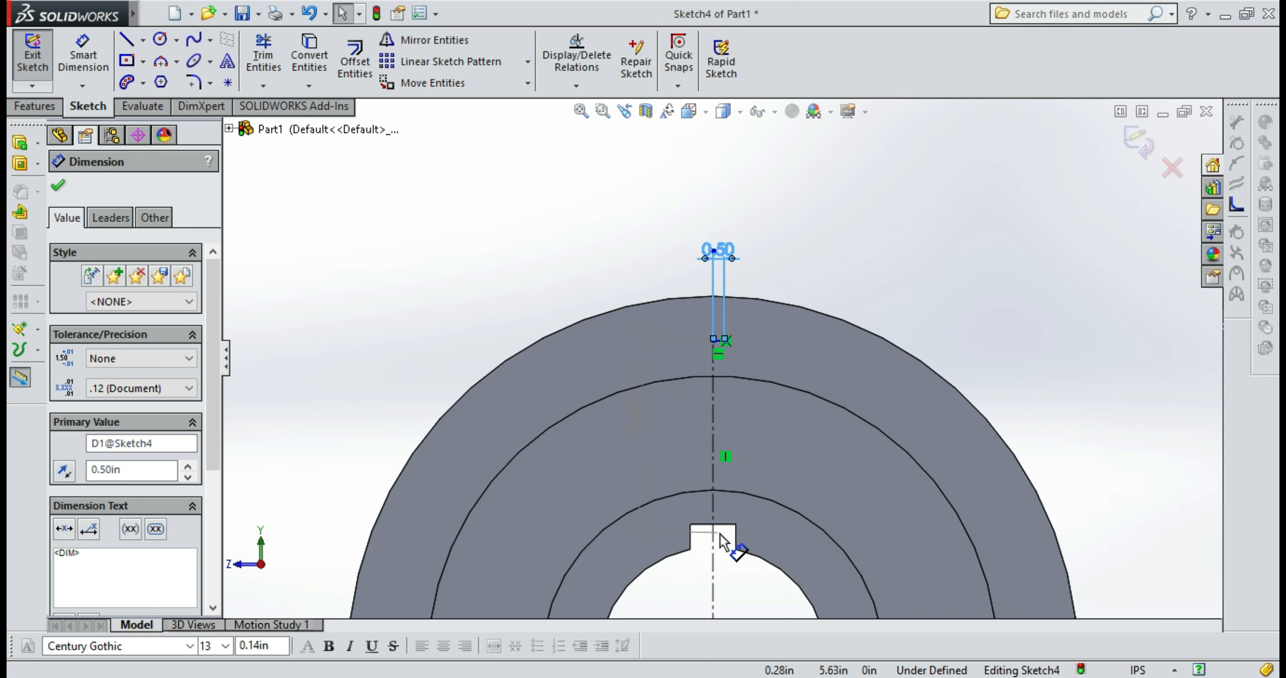
scroll(723, 541, up, 3)
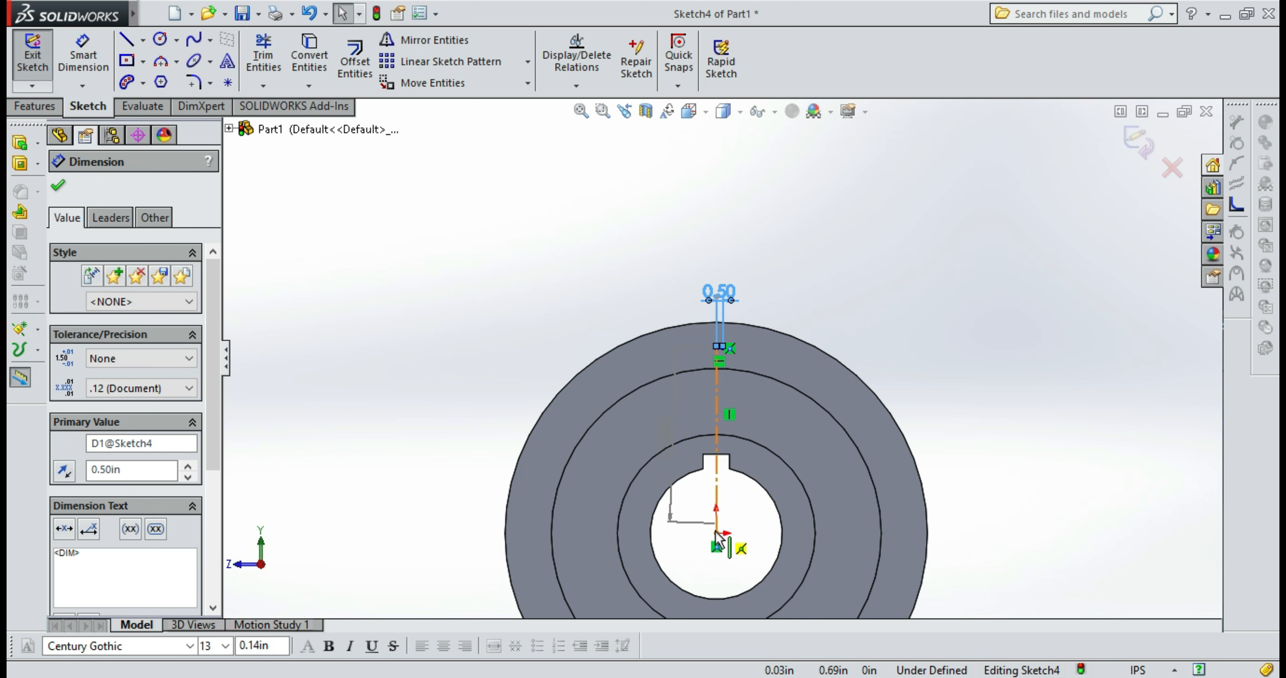
click(716, 533)
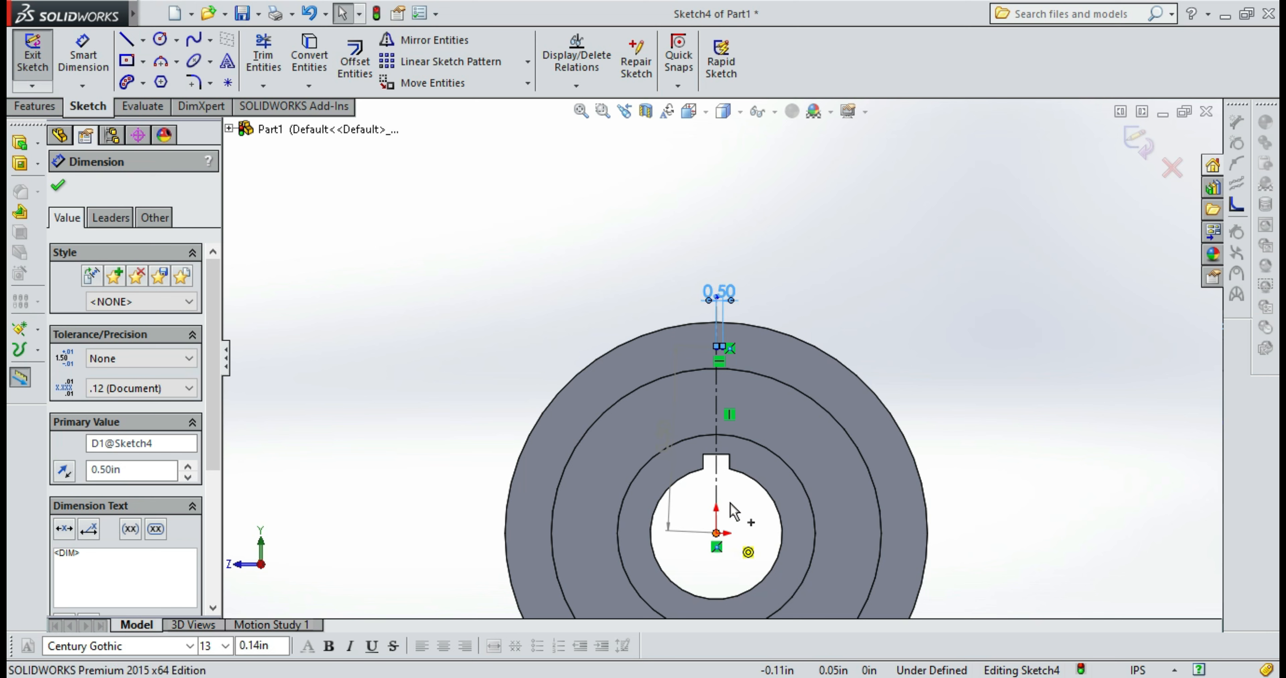
click(927, 436)
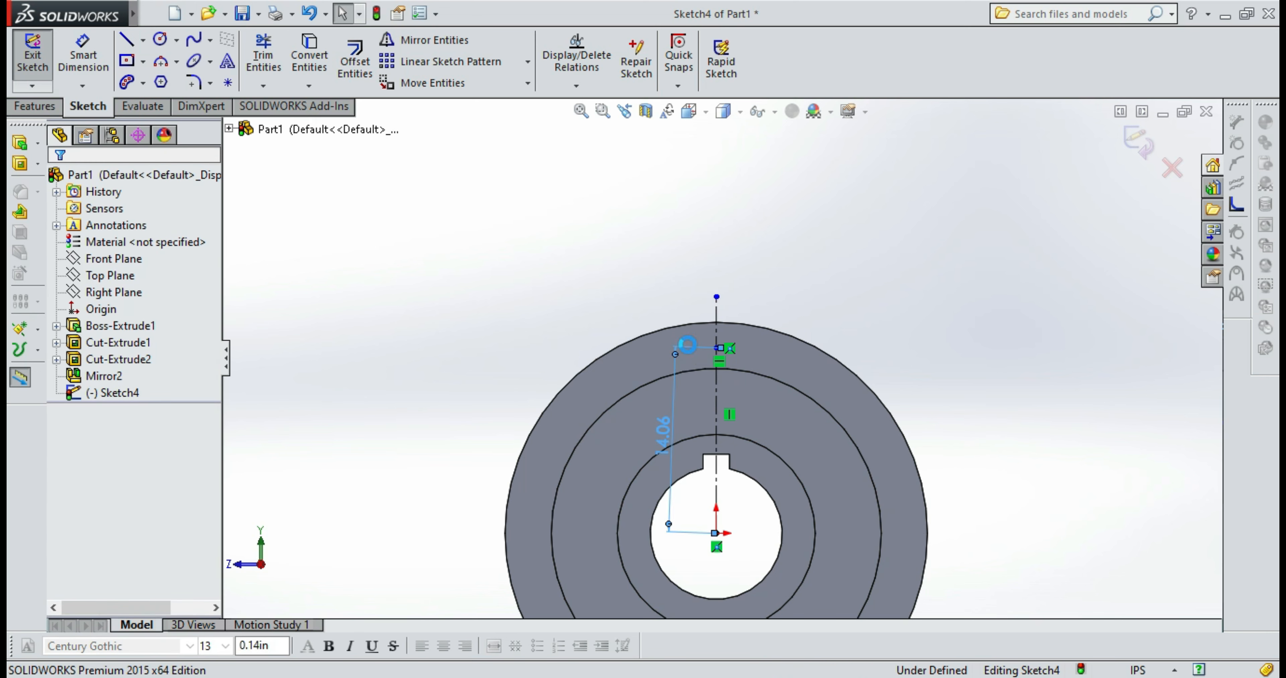
scroll(648, 359, down, 2)
Dimension the vertical distance from the origin to the short line's end on the centerline as 13.6 in
click(86, 60)
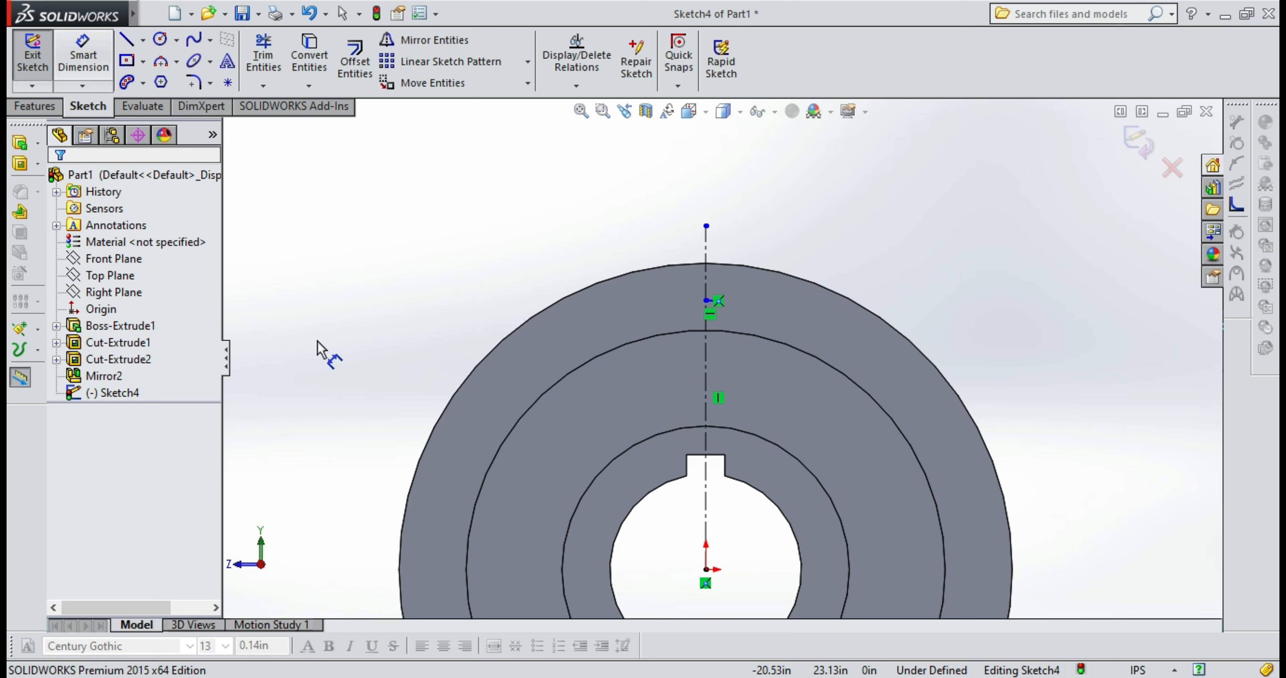
click(707, 571)
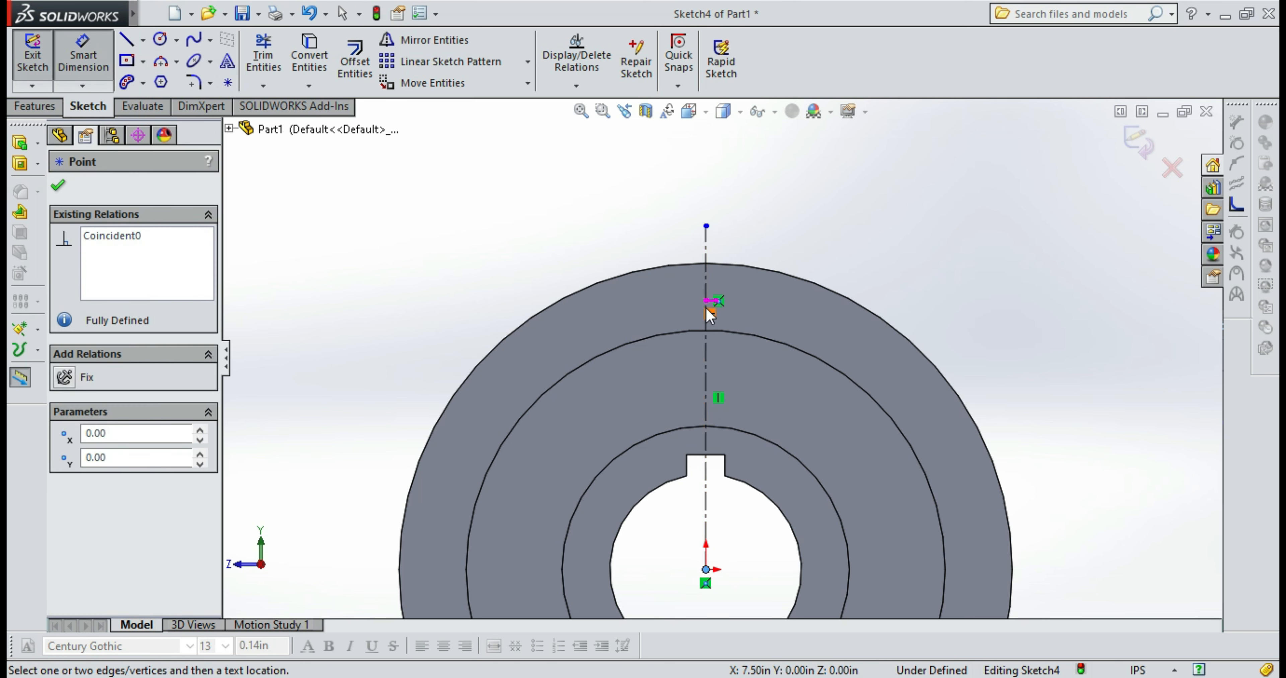
click(706, 301)
click(1021, 397)
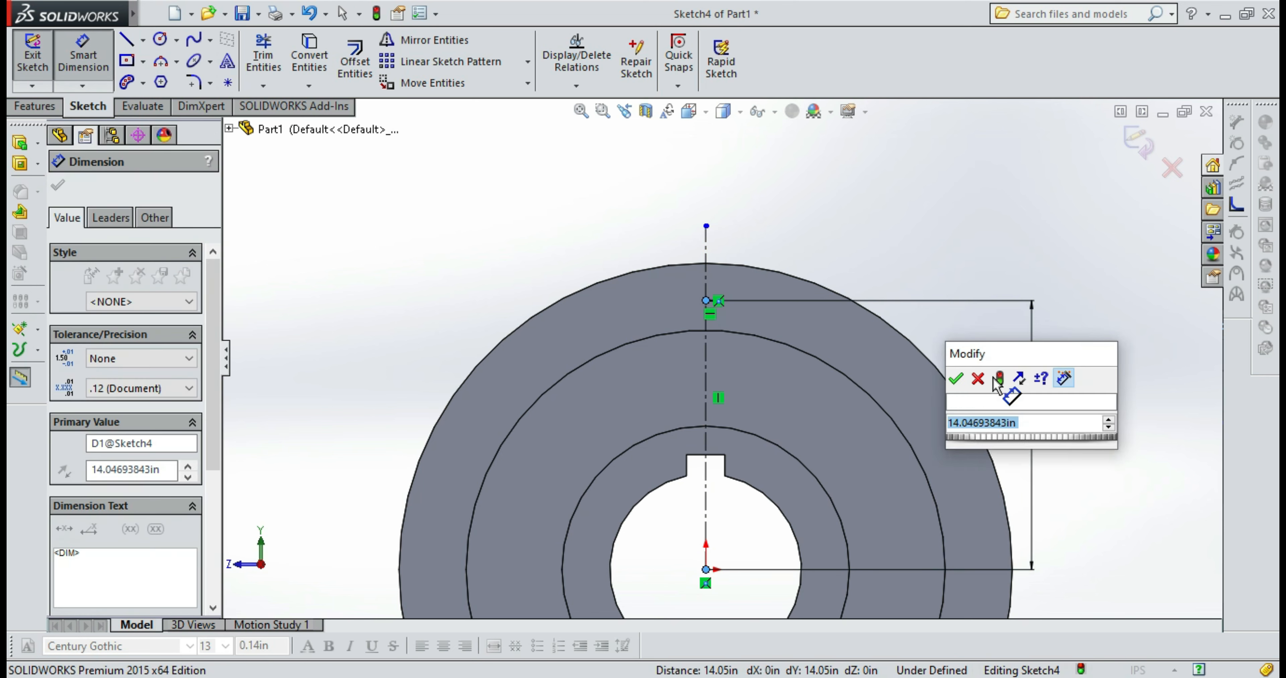
text(13.6)
key(Return)
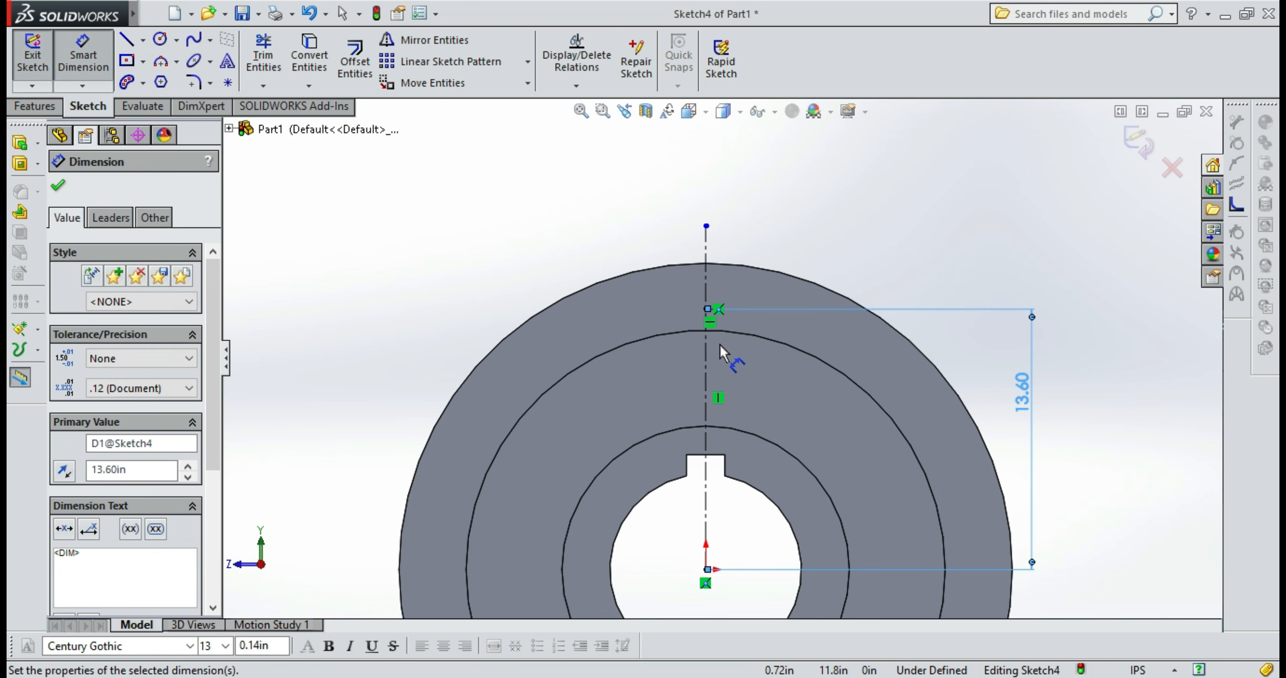
click(58, 186)
Draw a three-point arc of about 3 in radius from the short line's free end up past the disc's outer edge
click(161, 61)
scroll(718, 307, down, 4)
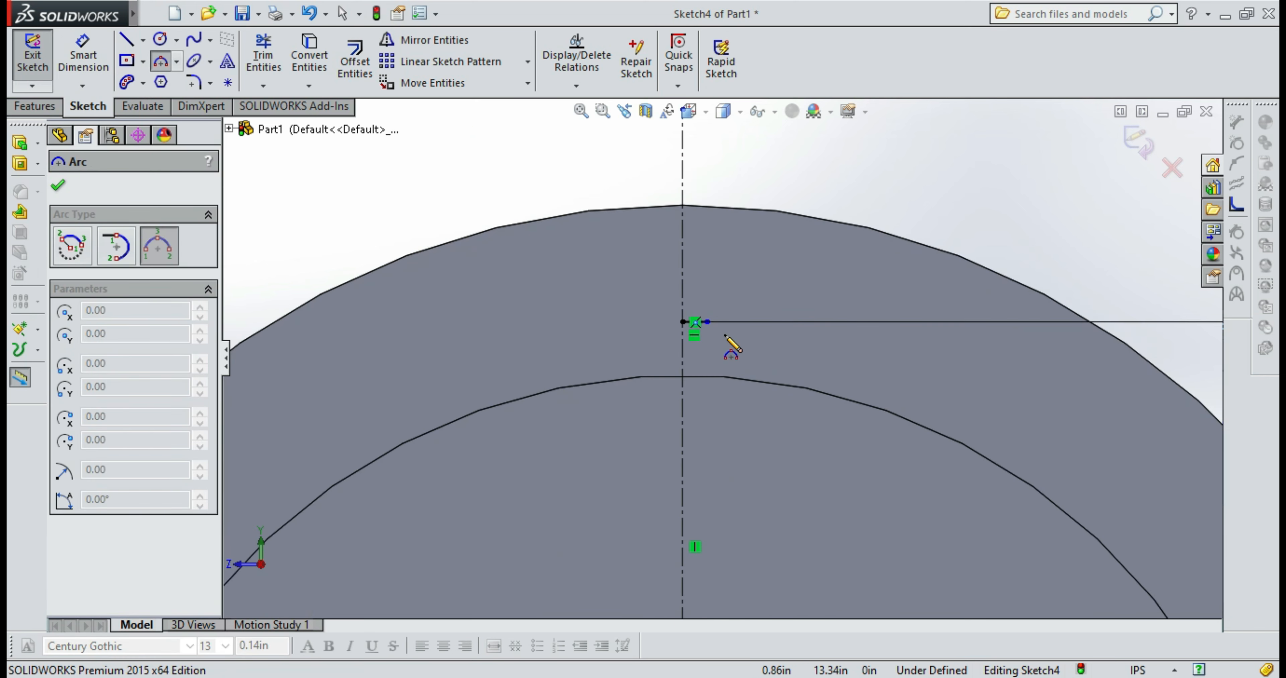
click(707, 322)
scroll(738, 174, up, 3)
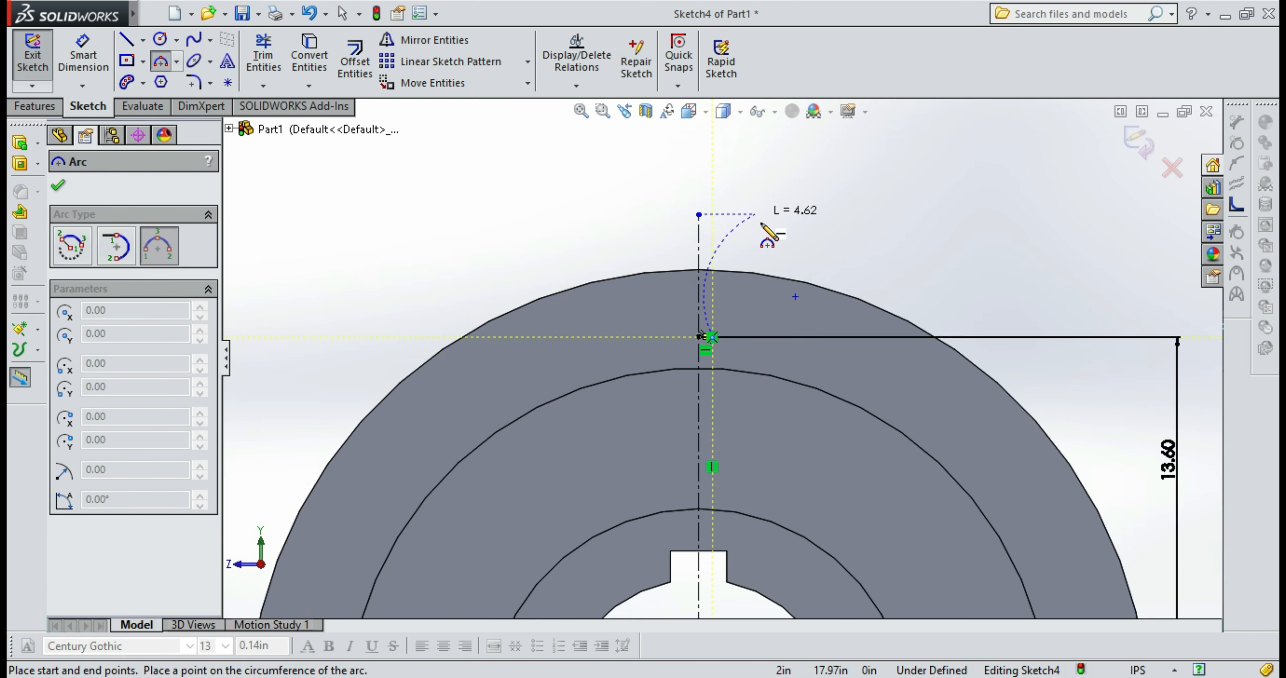
click(750, 223)
click(707, 272)
Dimension the horizontal distance between the arc's two endpoints as 1.58 in
click(83, 55)
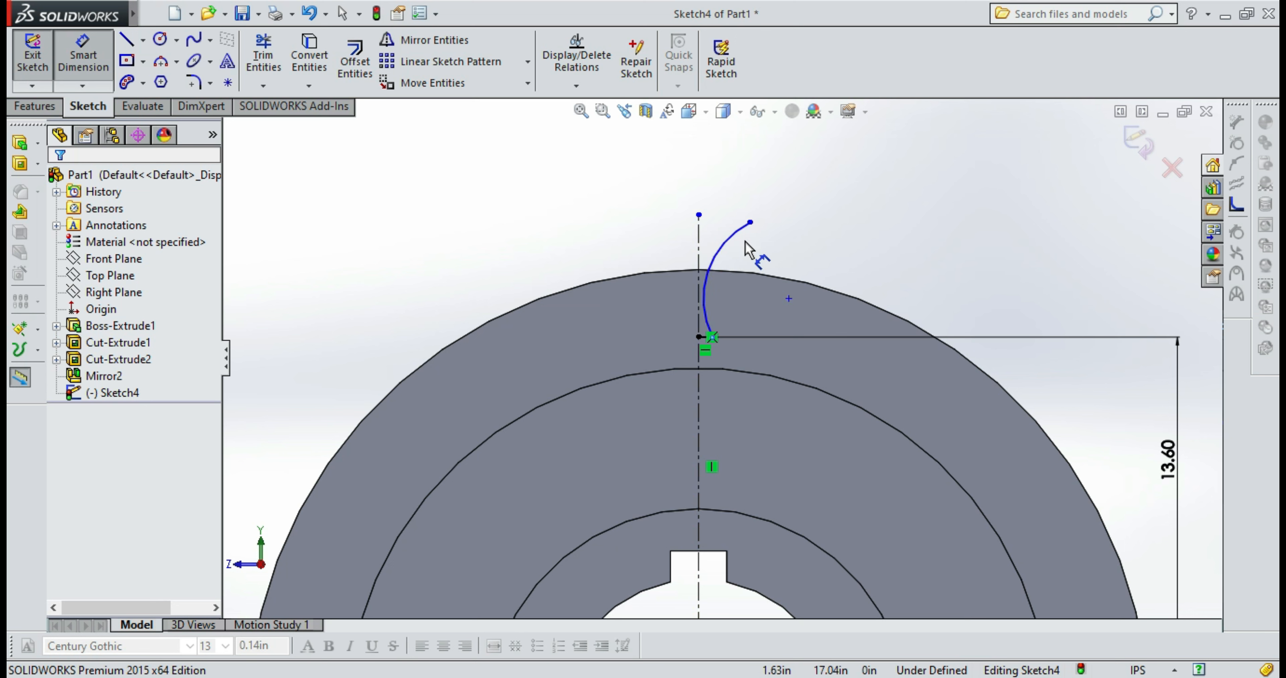
scroll(744, 242, down, 1)
click(805, 372)
click(853, 235)
click(819, 166)
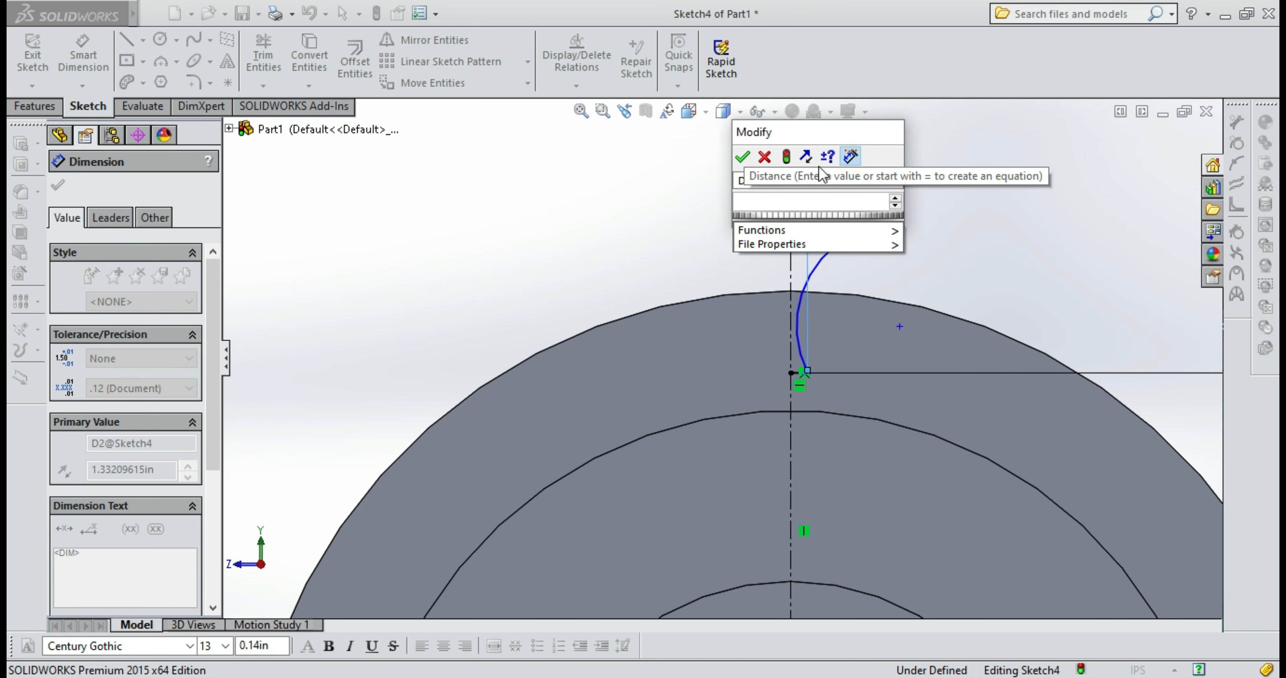
text(1.58)
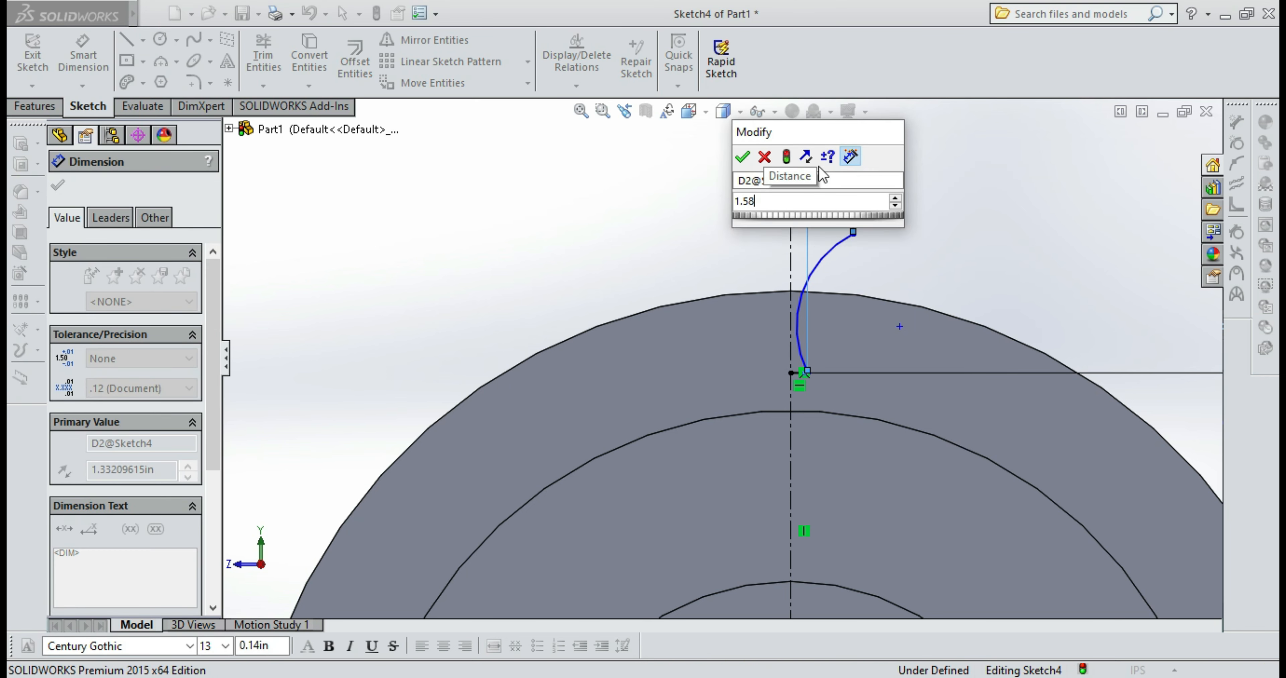
key(Return)
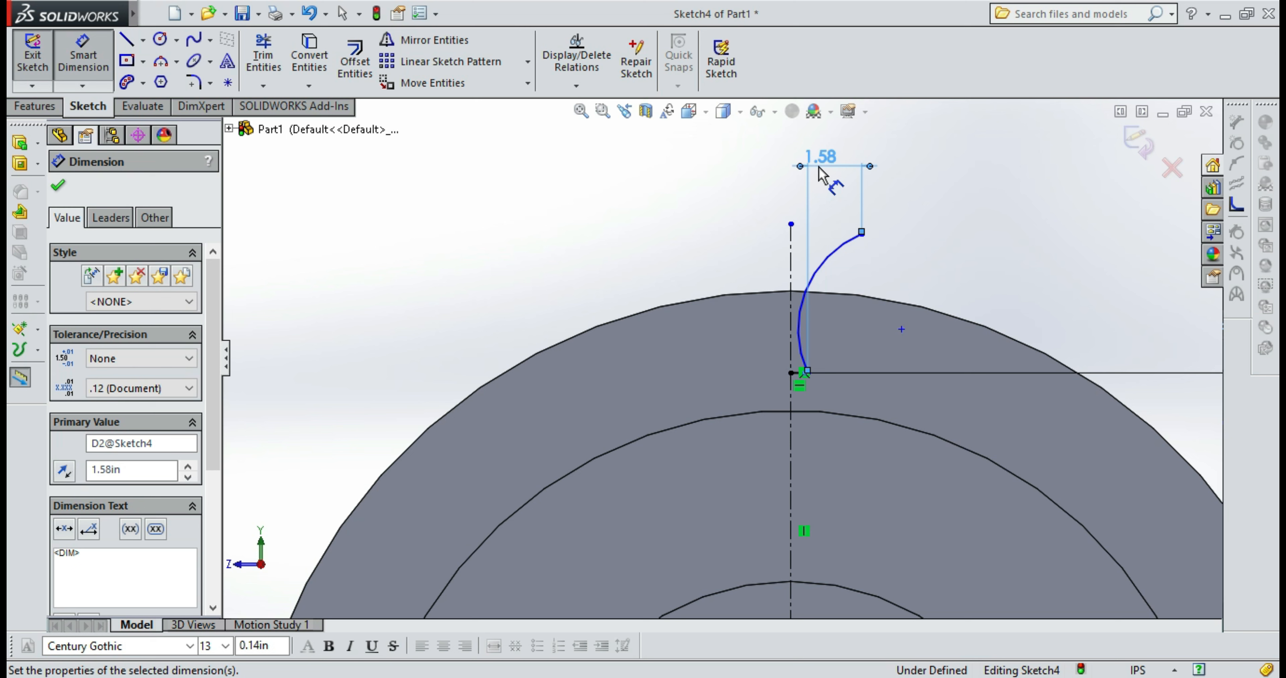
key(Escape)
Delete the arc together with its horizontal dimension
click(841, 251)
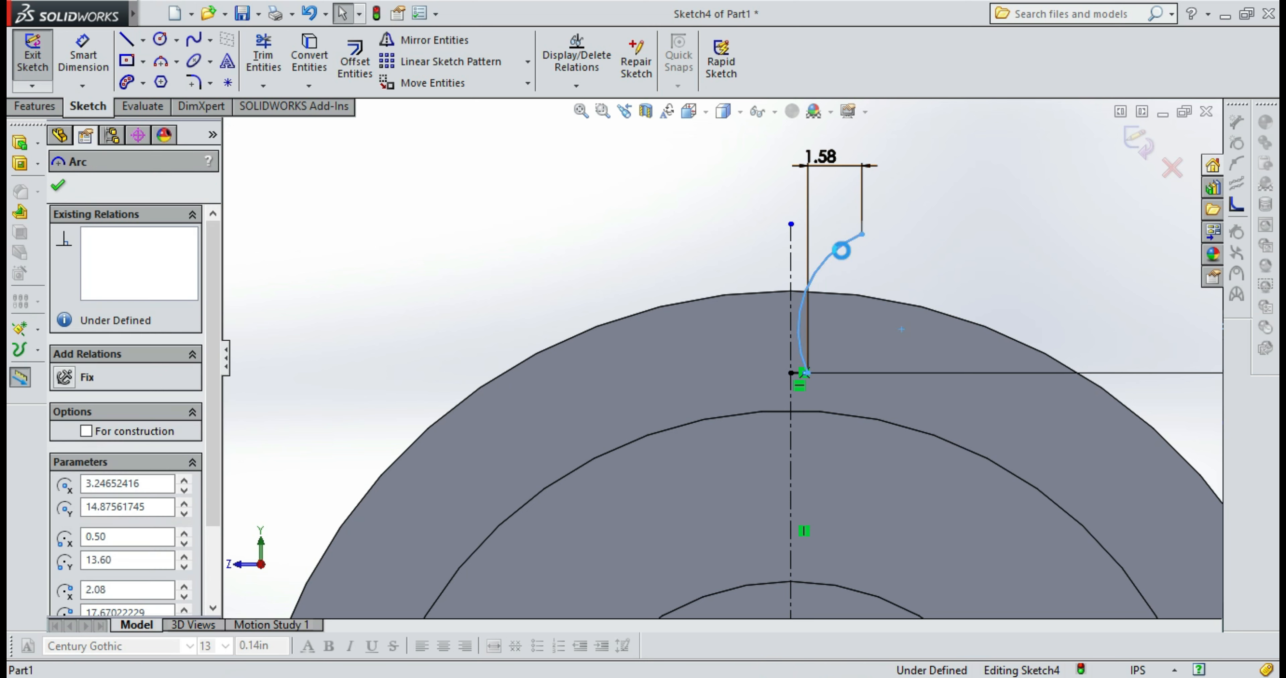
key(Delete)
click(544, 349)
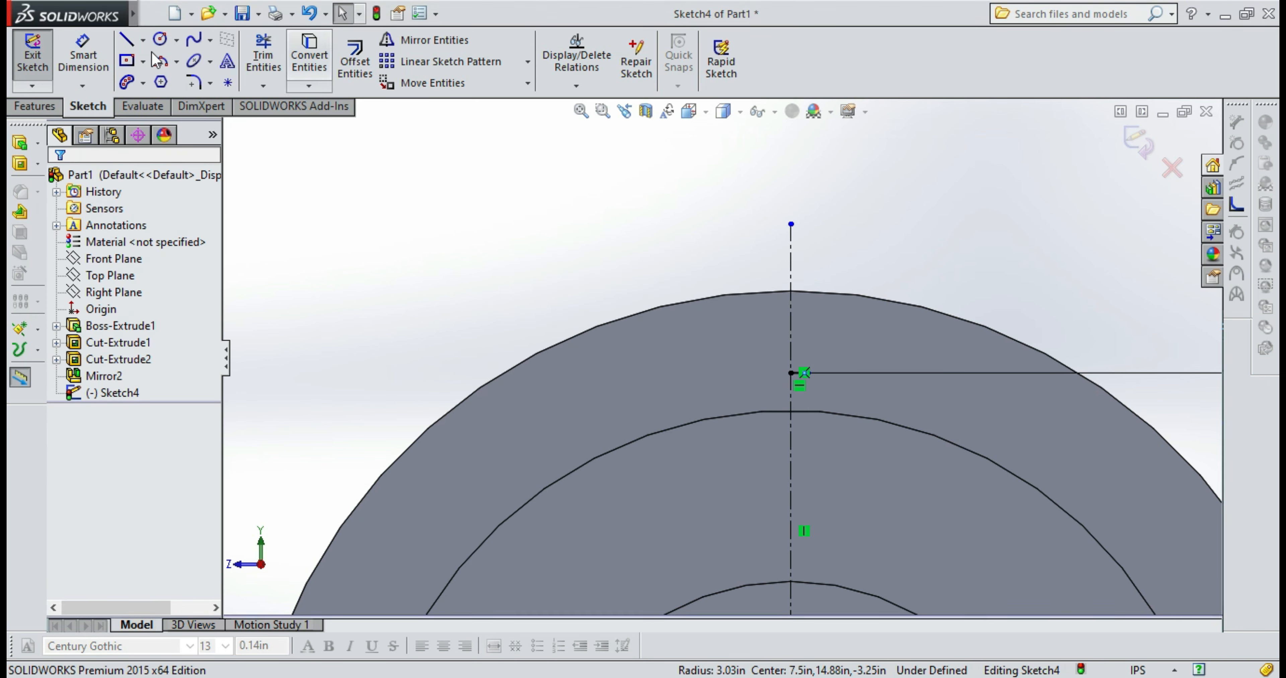
Sketch a three-point arc of about 2.83 in radius from the short line's free end up past the disc's outer edge
click(161, 62)
scroll(803, 374, down, 2)
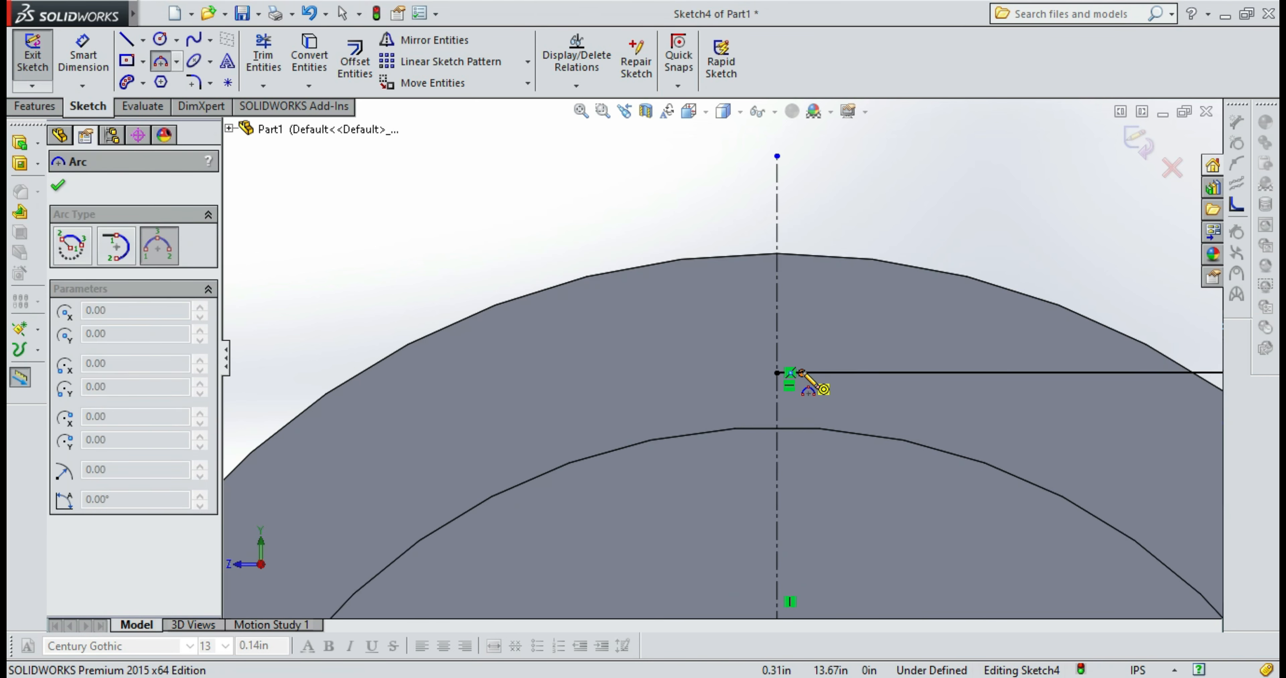
click(801, 373)
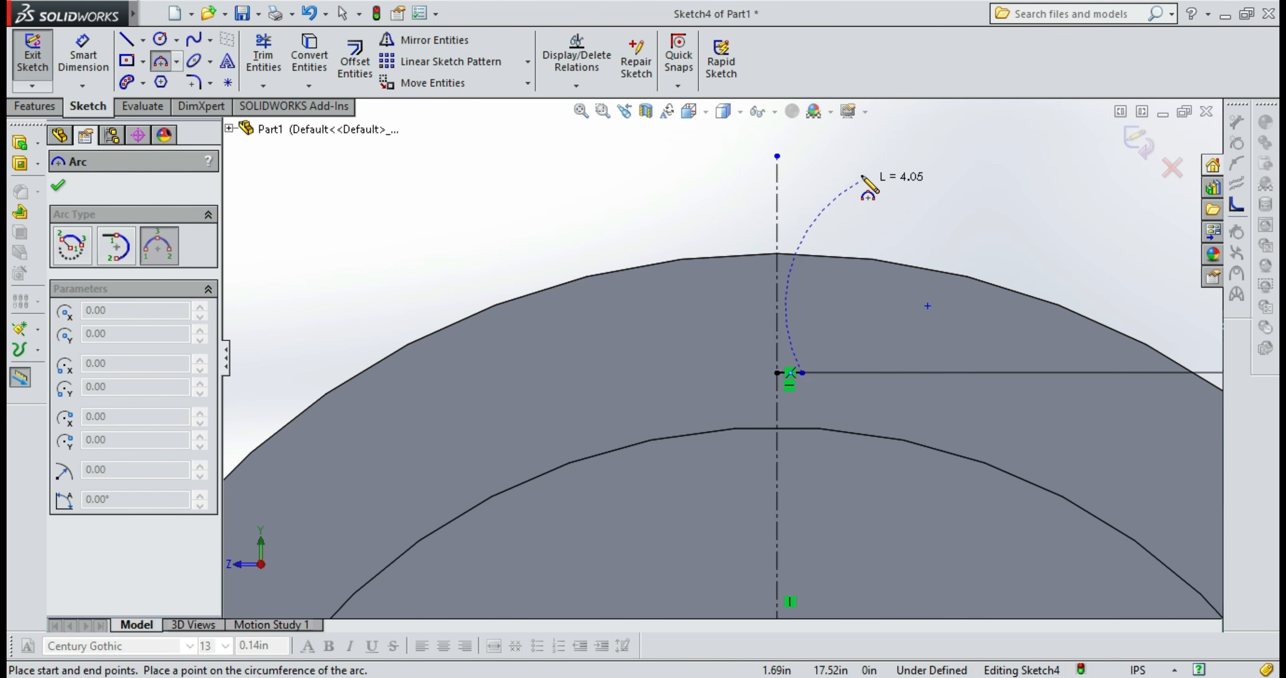
click(879, 189)
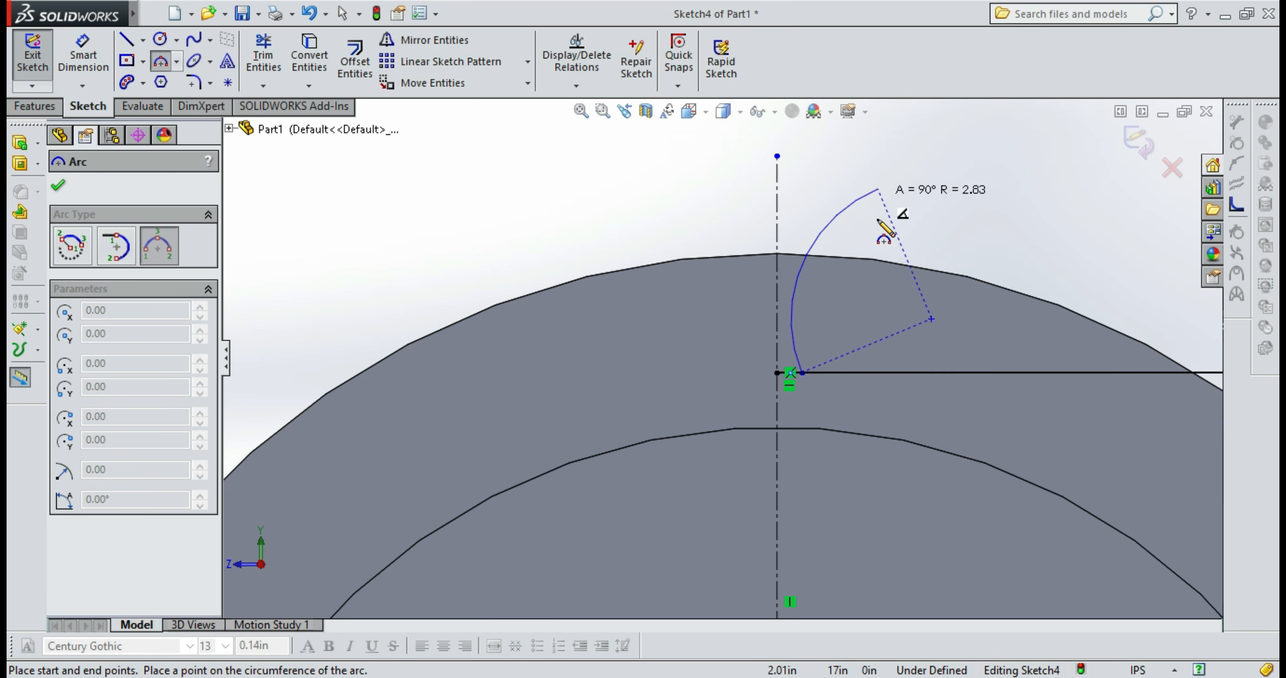
click(830, 221)
Set the horizontal distance between the arc's lower and upper endpoints to 1.58 in with a dimension
click(98, 62)
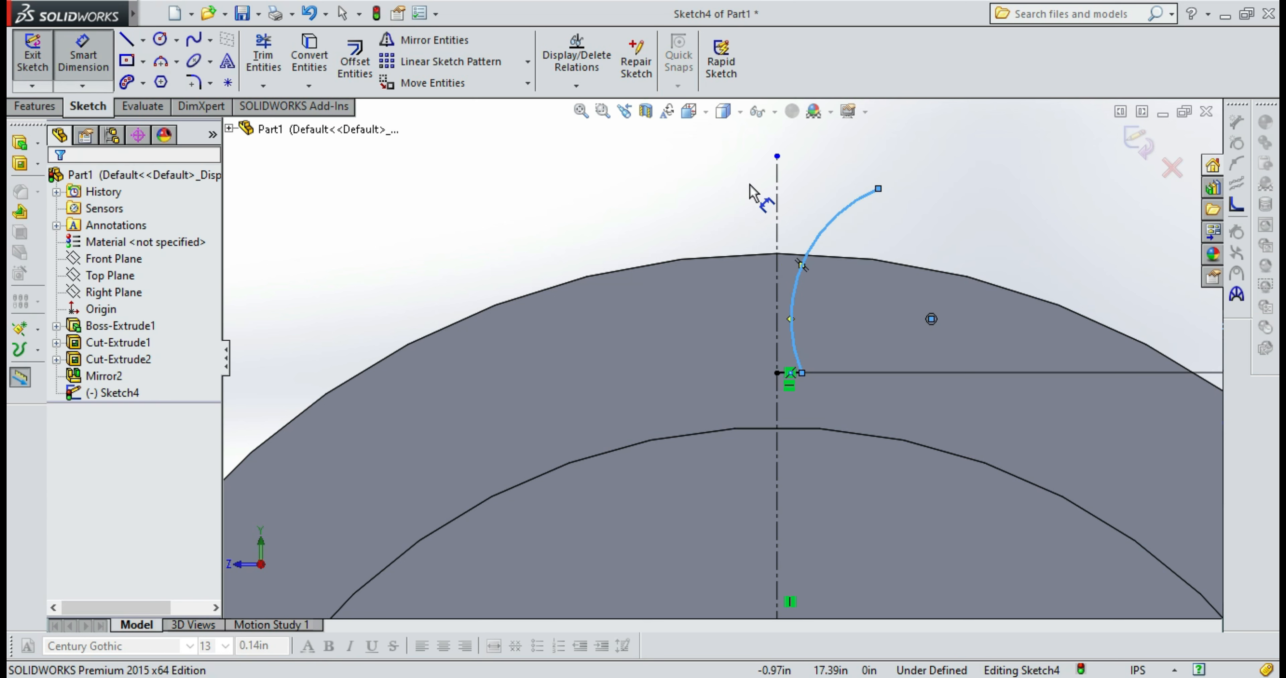
click(878, 189)
click(776, 369)
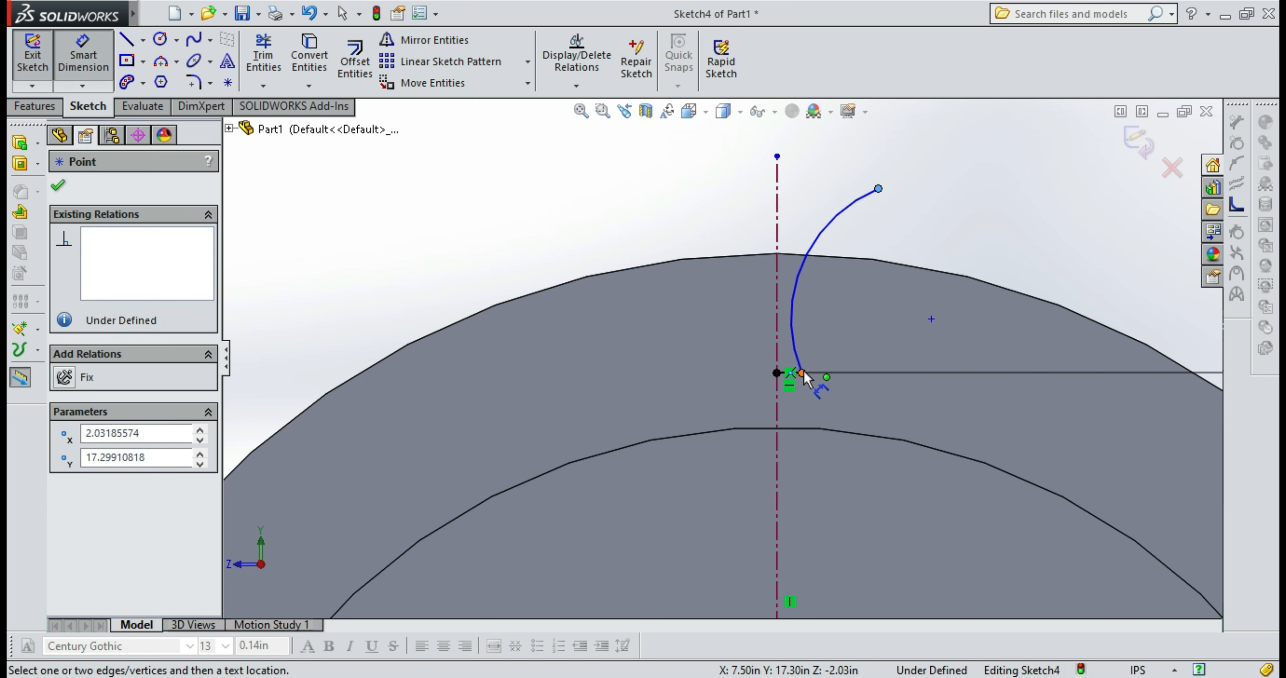
click(803, 140)
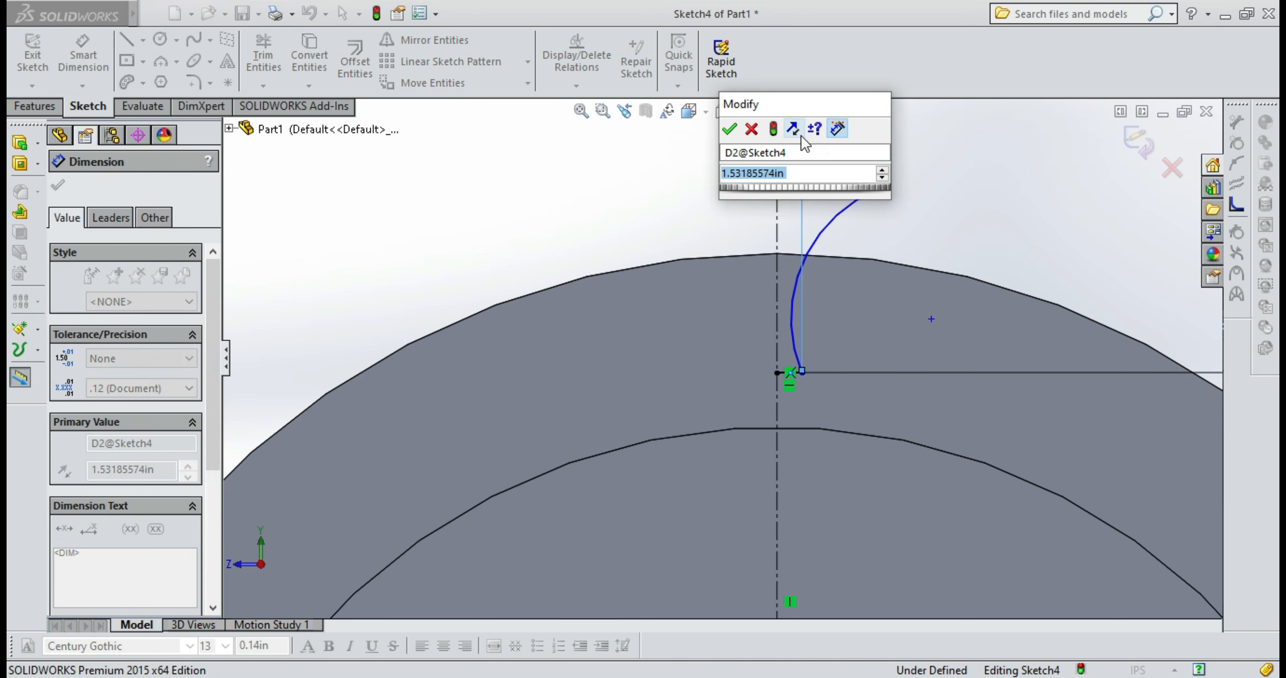
key(BackSpace)
text(1.58)
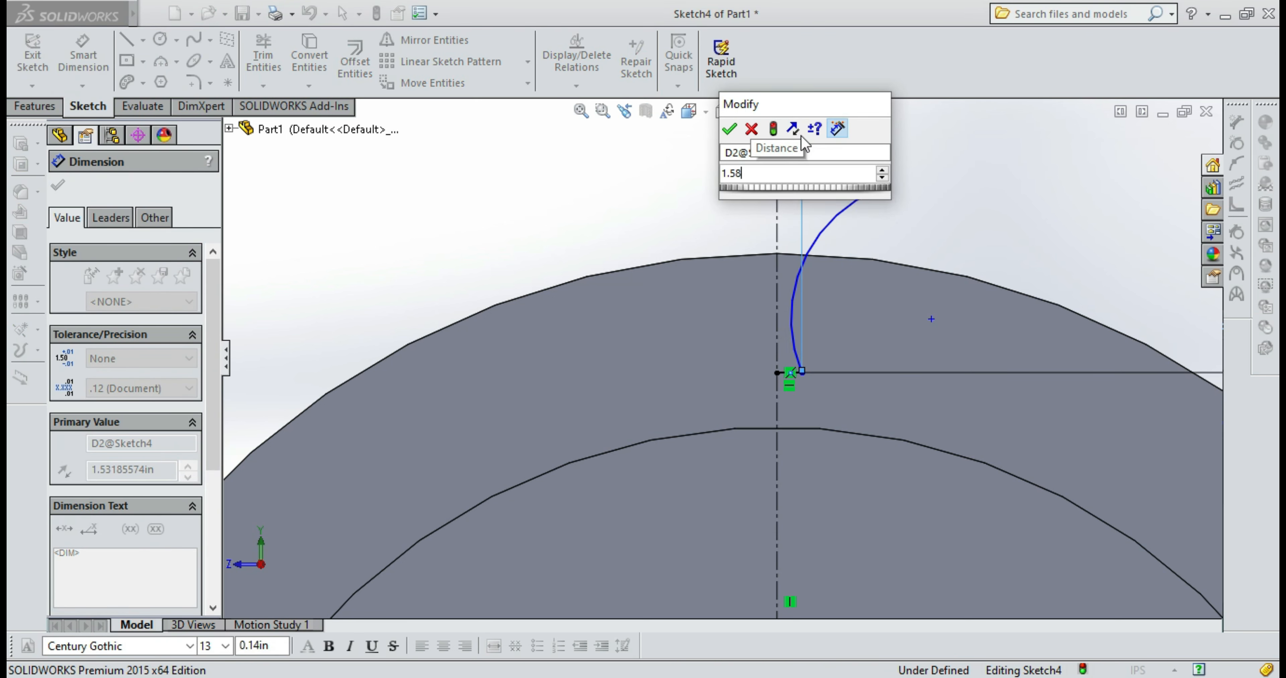
key(Return)
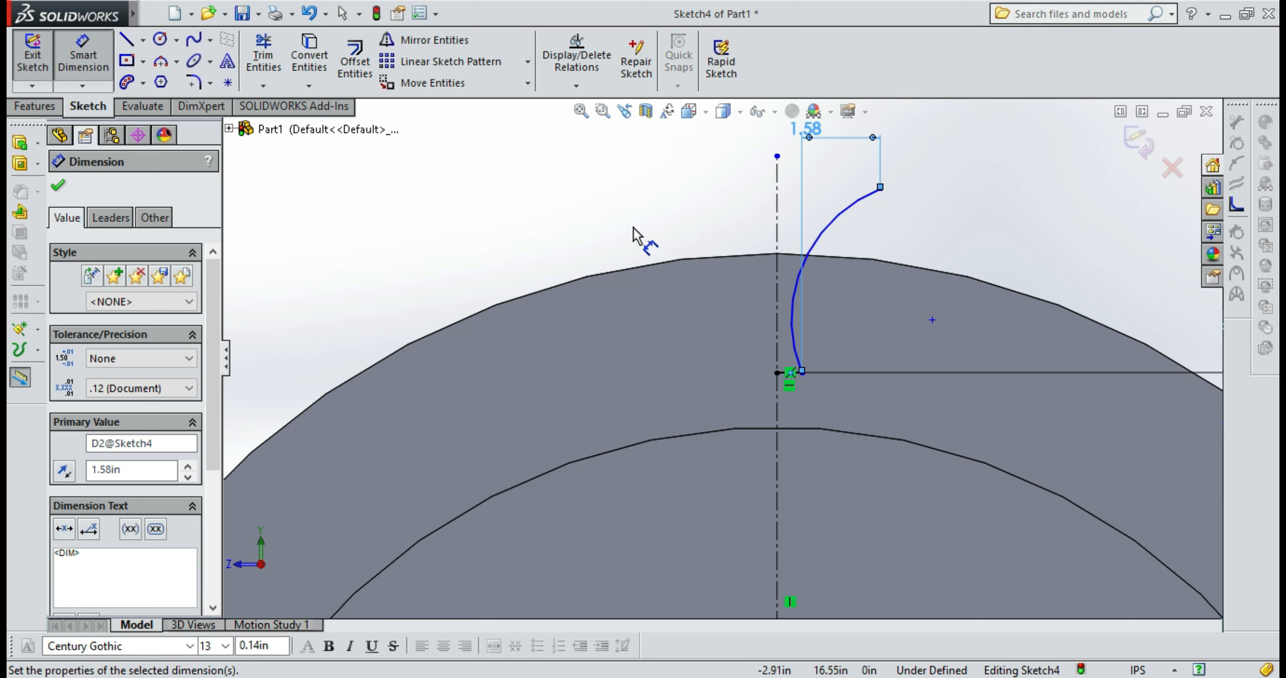
Dimension the vertical distance between the arc's lower and upper endpoints as 3.28 in
key(Escape)
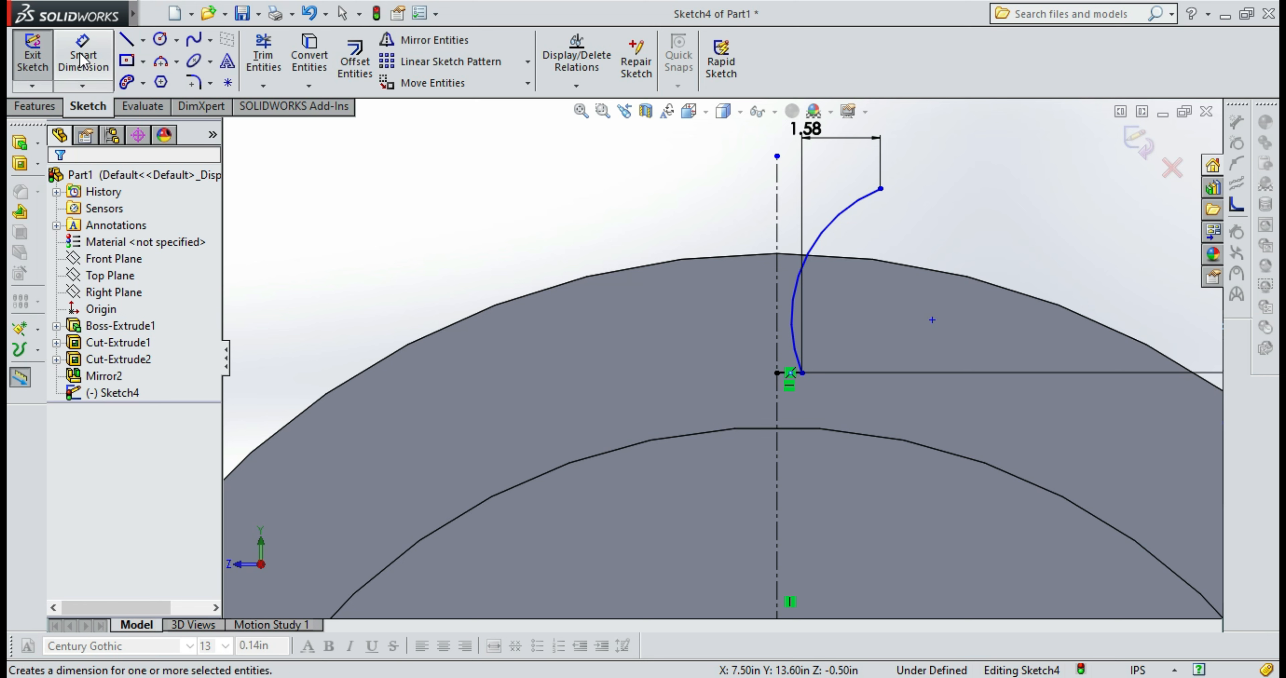
click(88, 63)
click(800, 373)
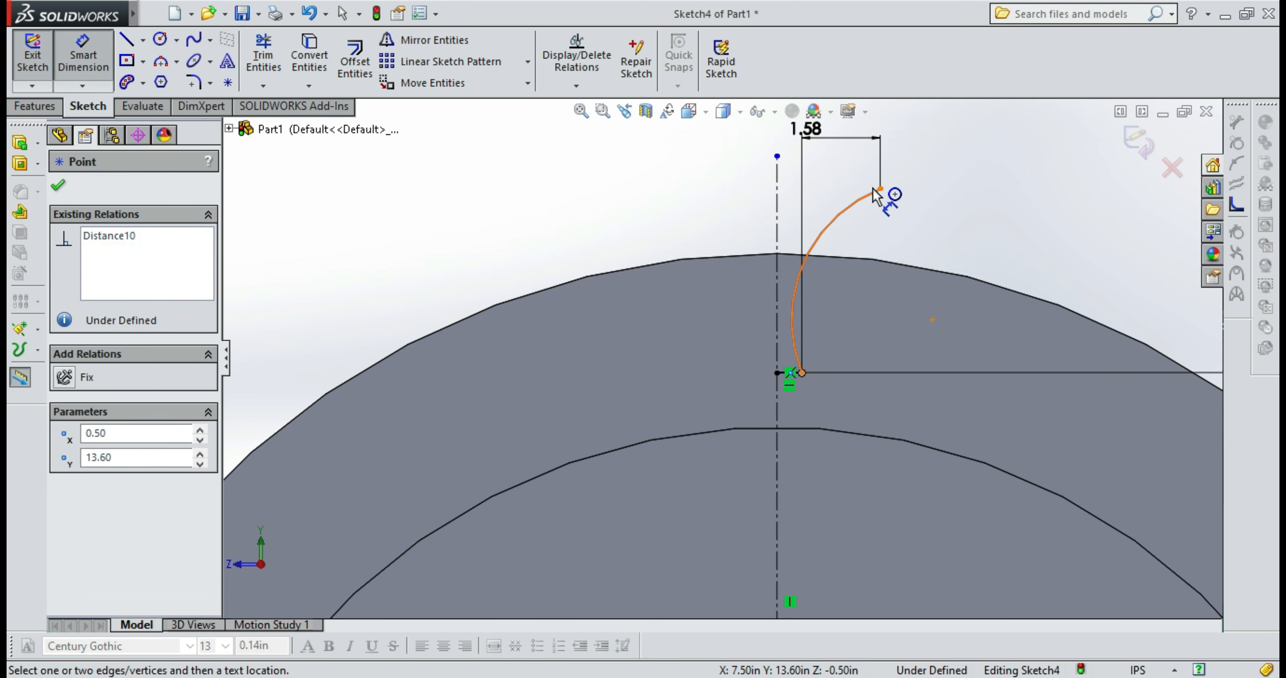
click(880, 189)
click(1010, 232)
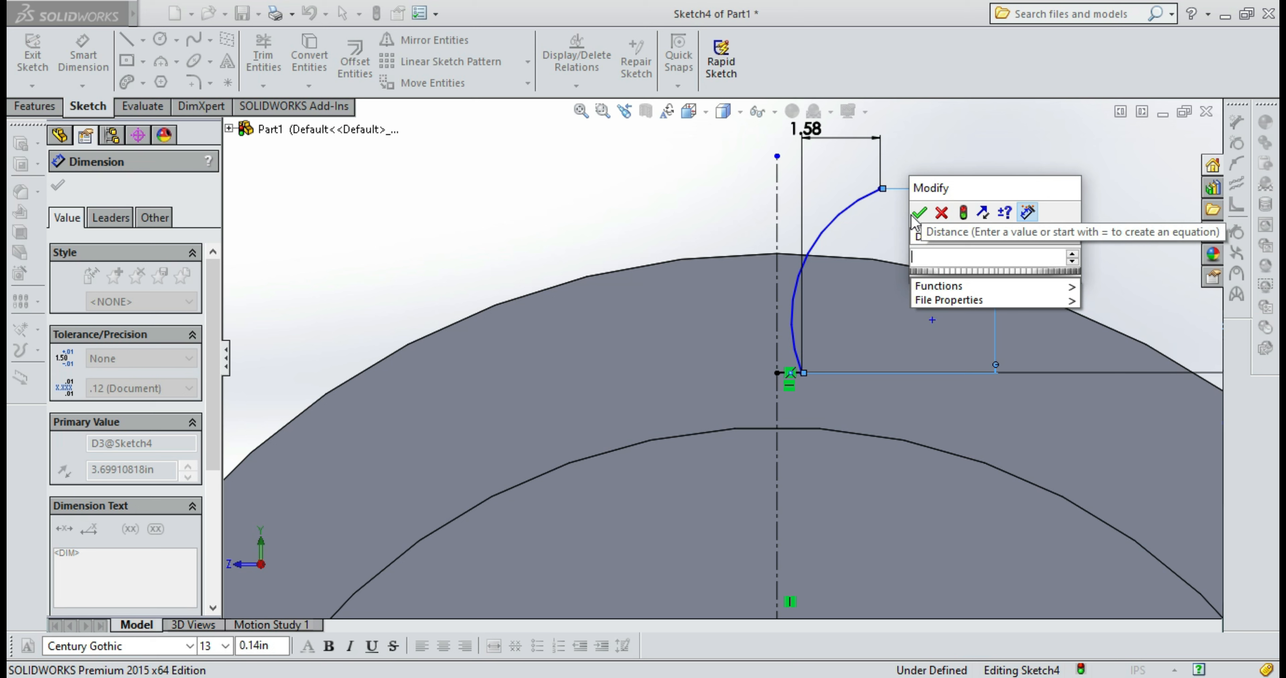
text(3.28)
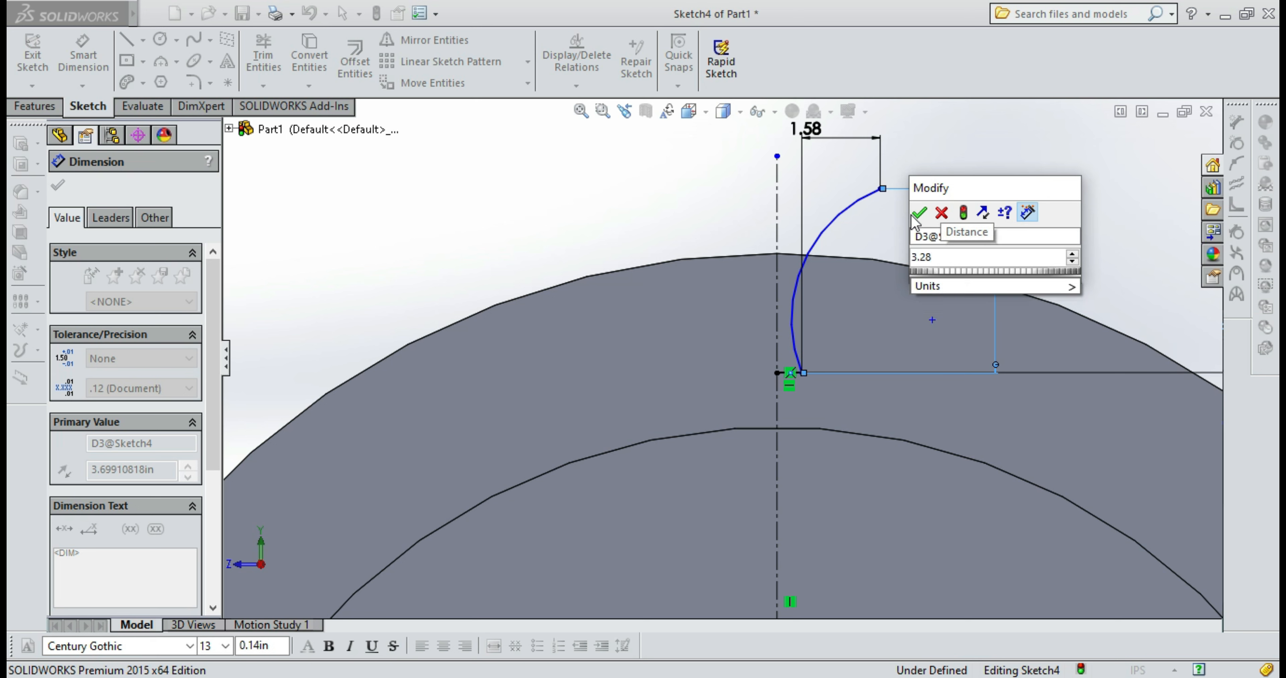
click(918, 214)
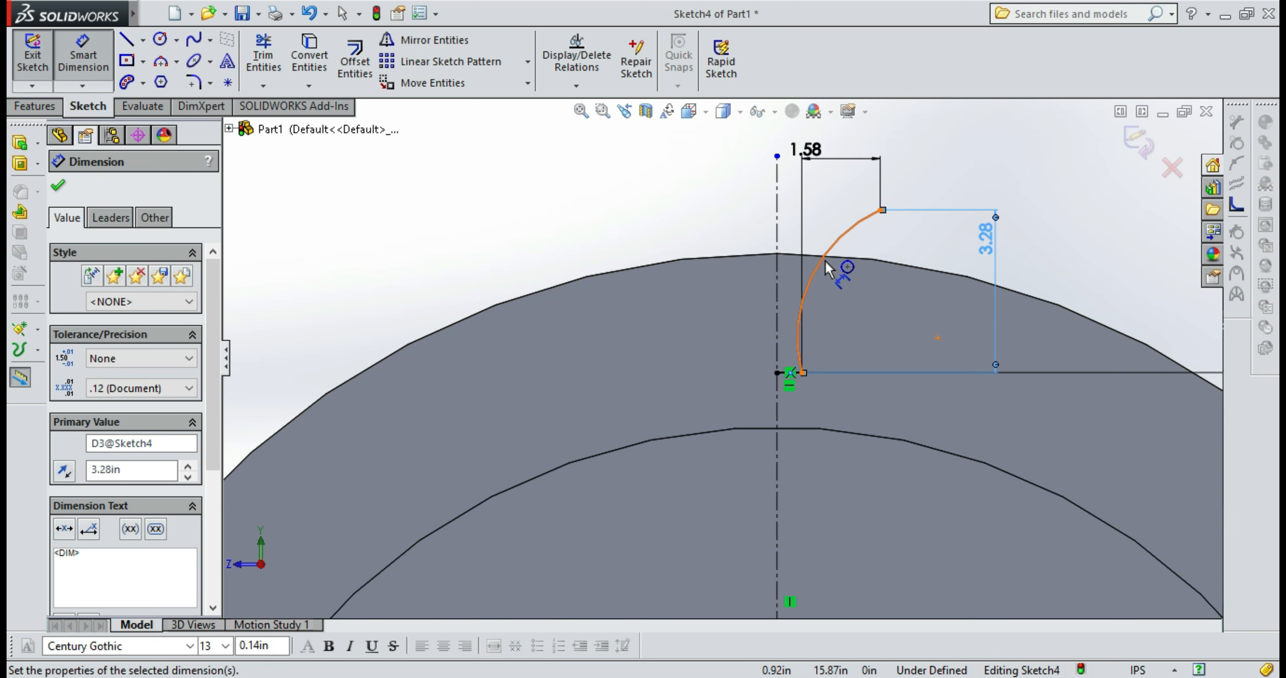
Dimension the arc's radius as 4.56 in
click(823, 272)
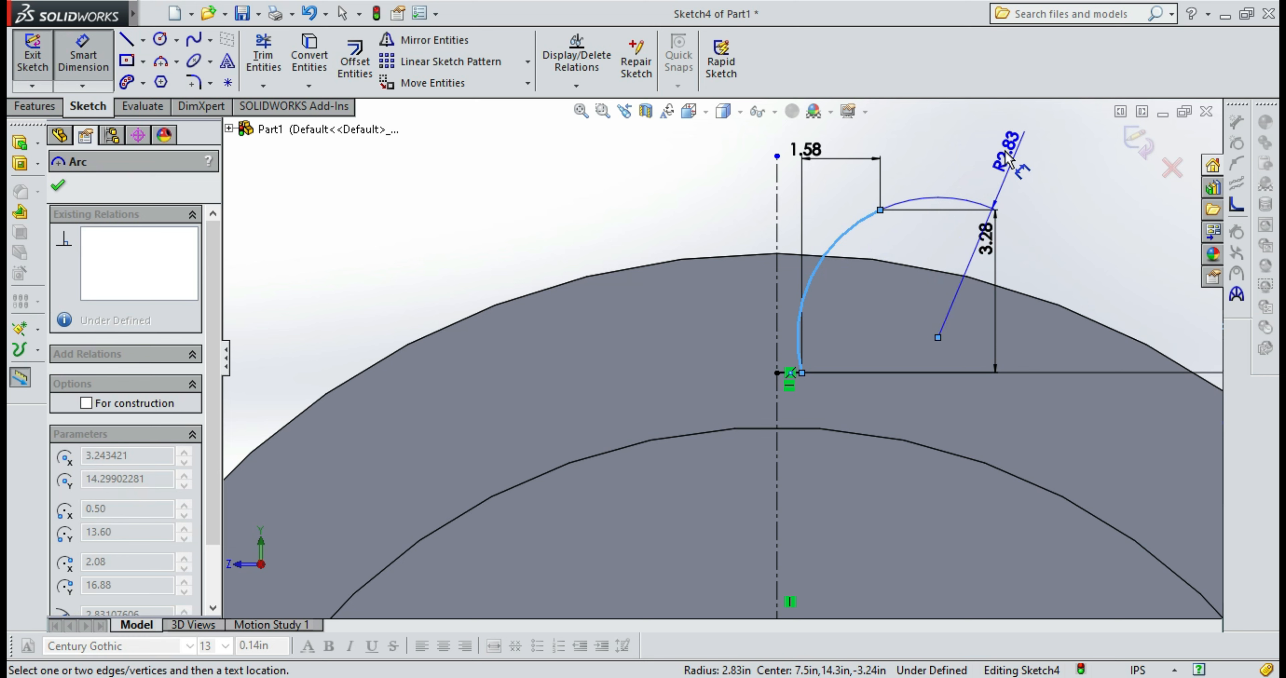
click(983, 150)
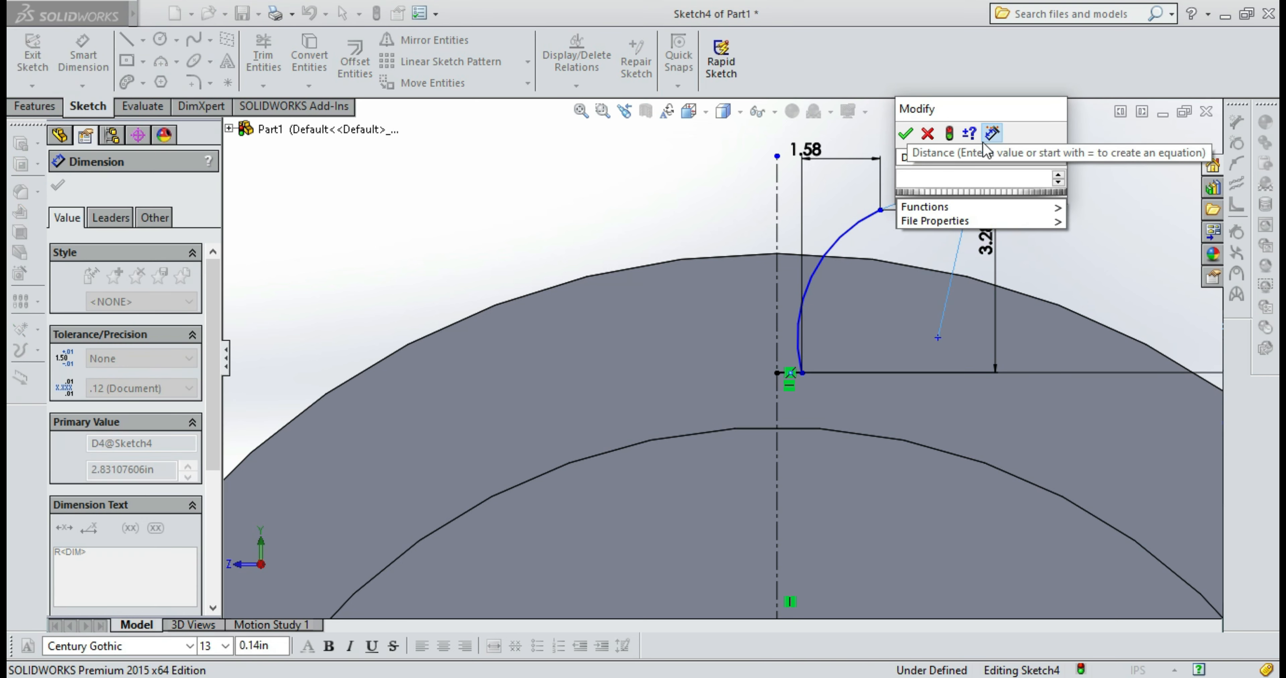
text(4.56)
key(Return)
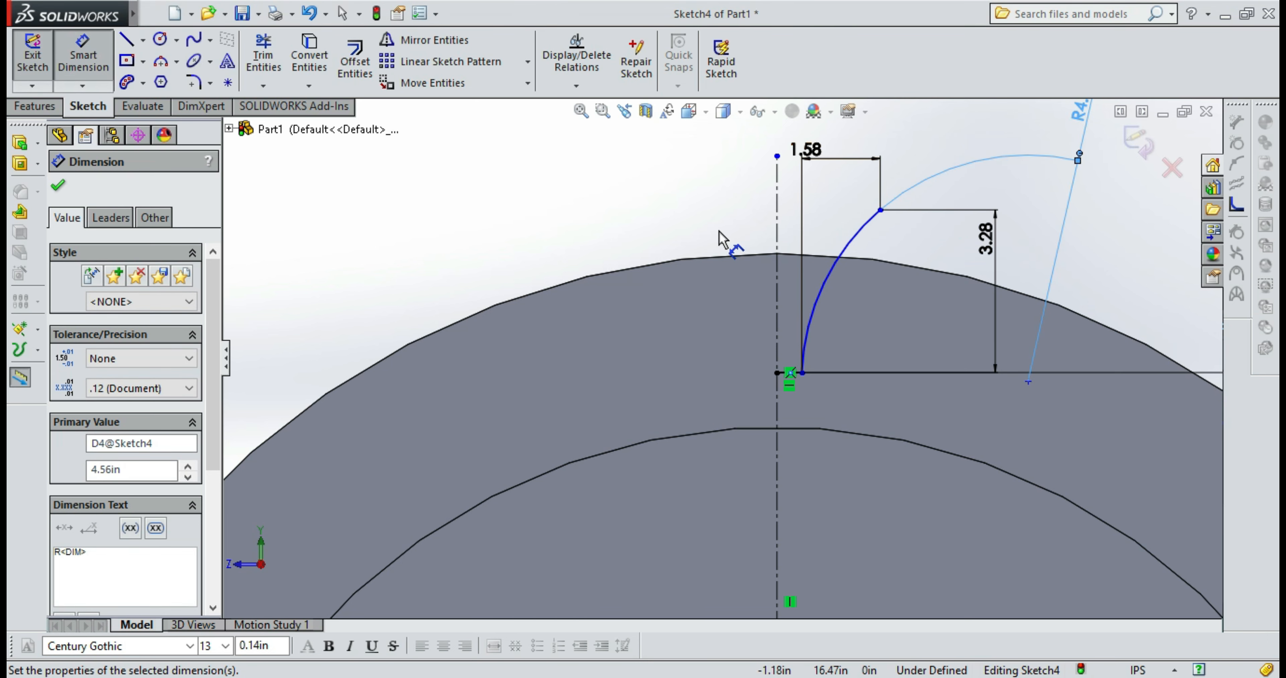
key(Escape)
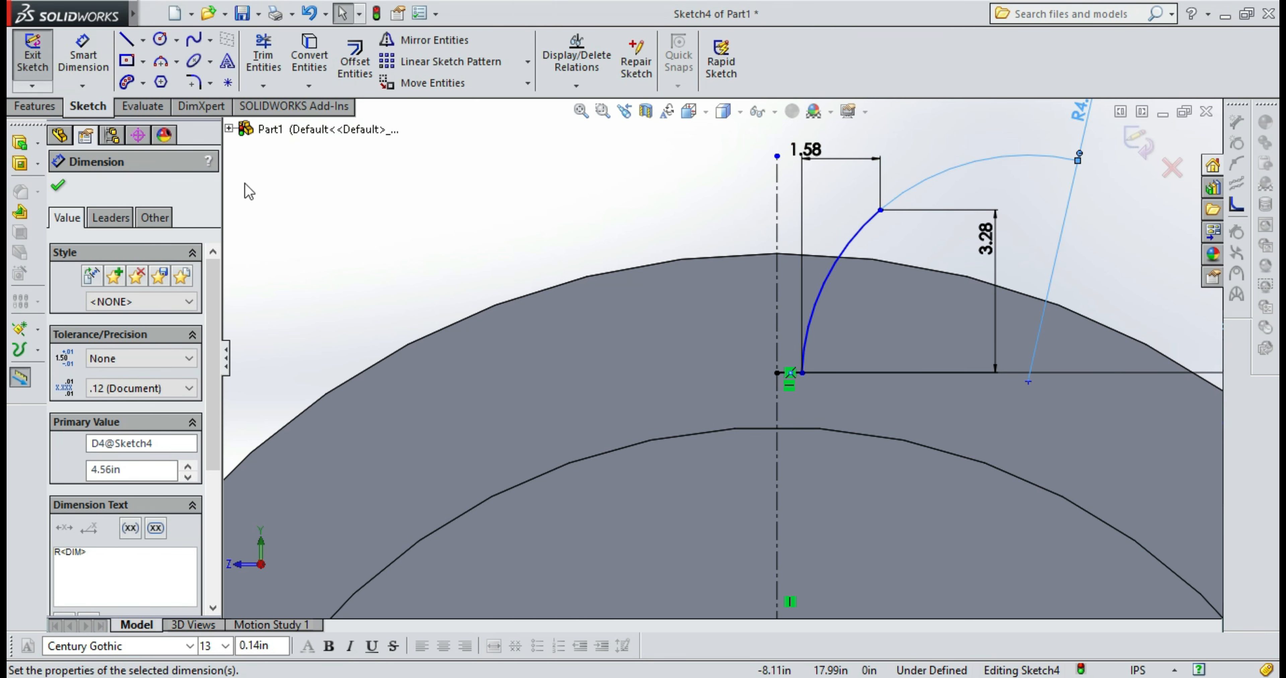
click(60, 186)
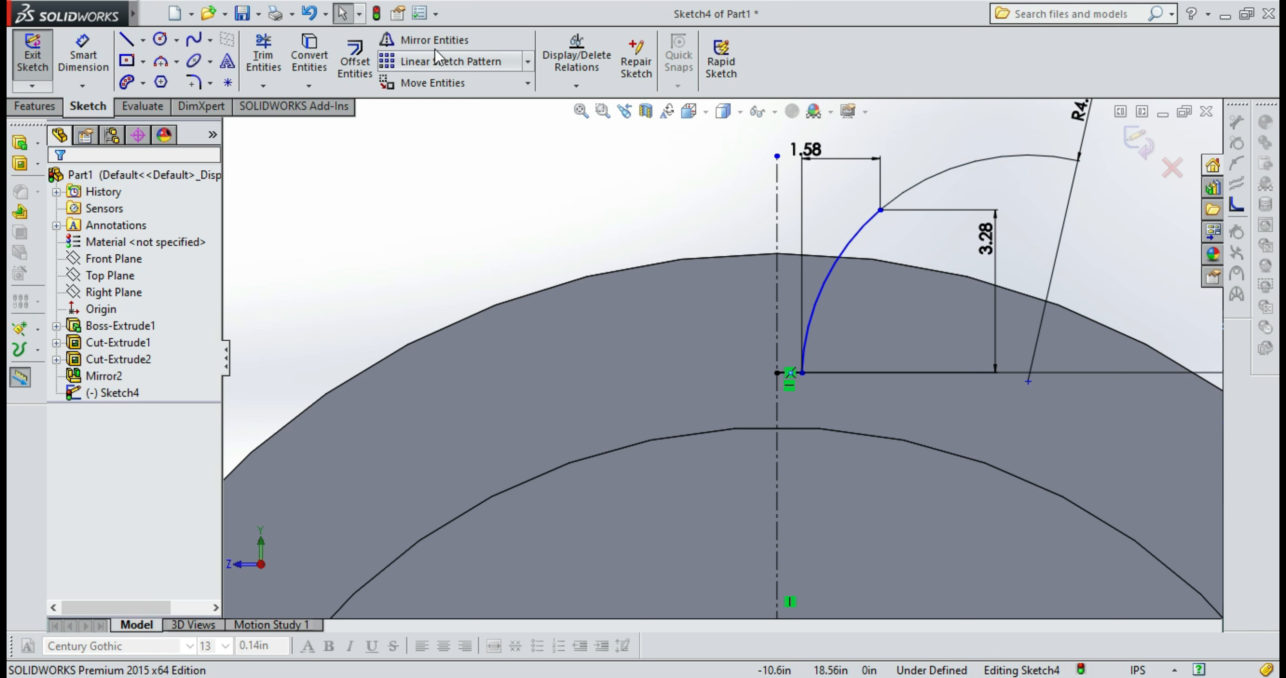
click(429, 40)
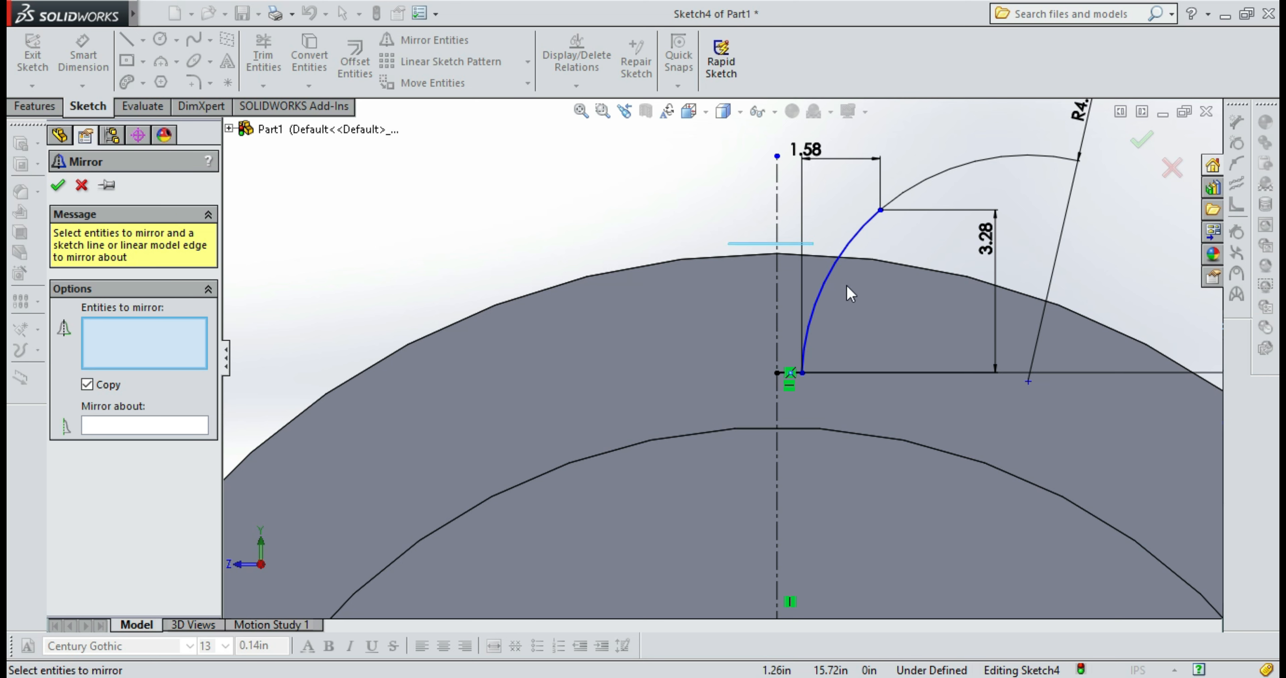
drag(733, 252, 881, 424)
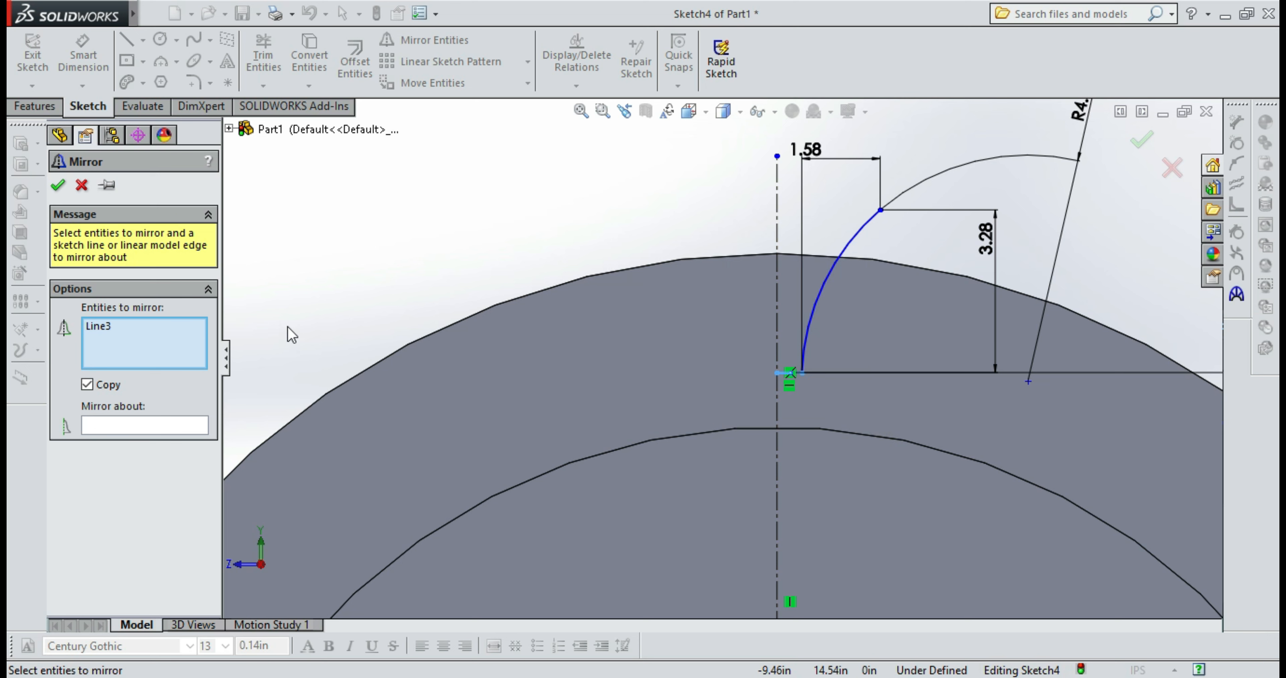
click(127, 427)
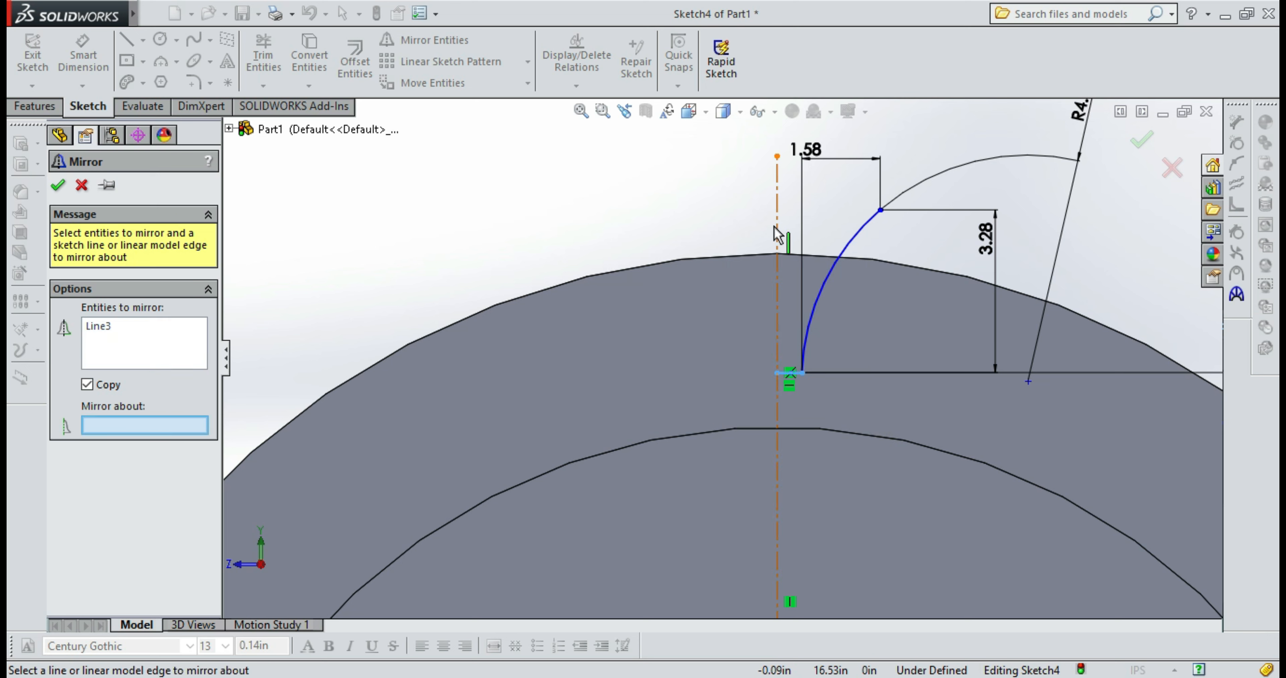
click(777, 238)
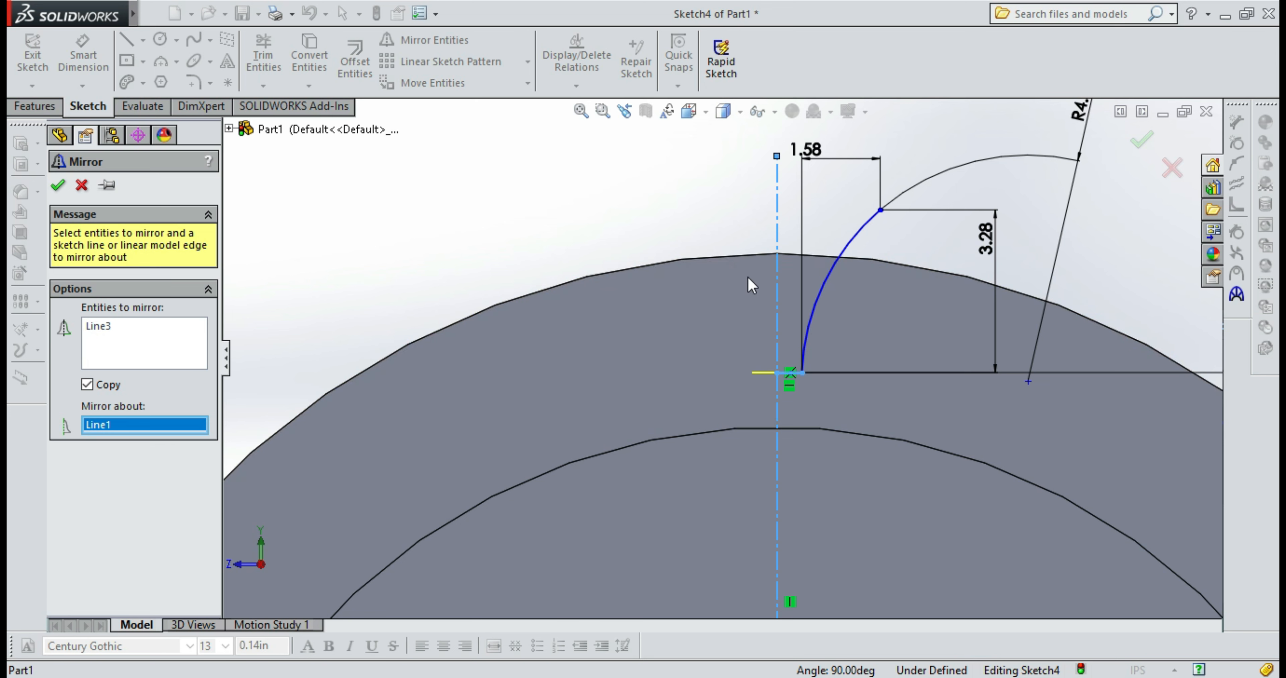
key(Return)
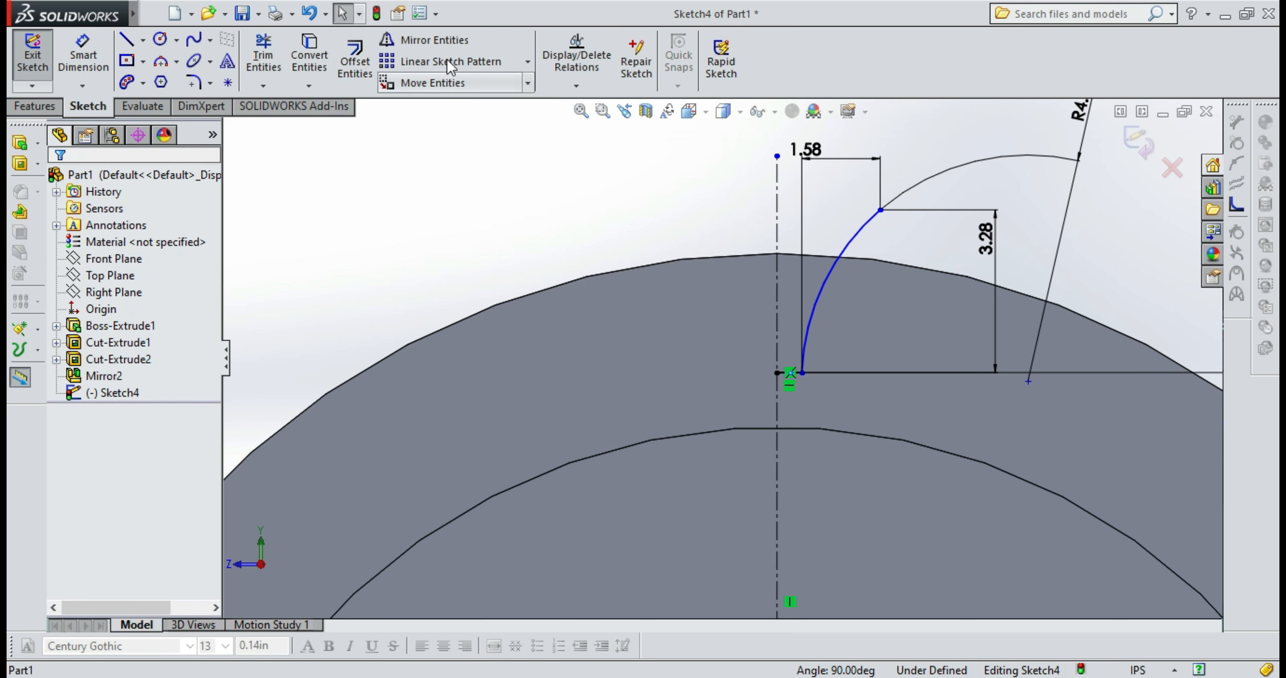
Mirror the short base line and the 4.56 in radius arc about the vertical centerline
click(424, 40)
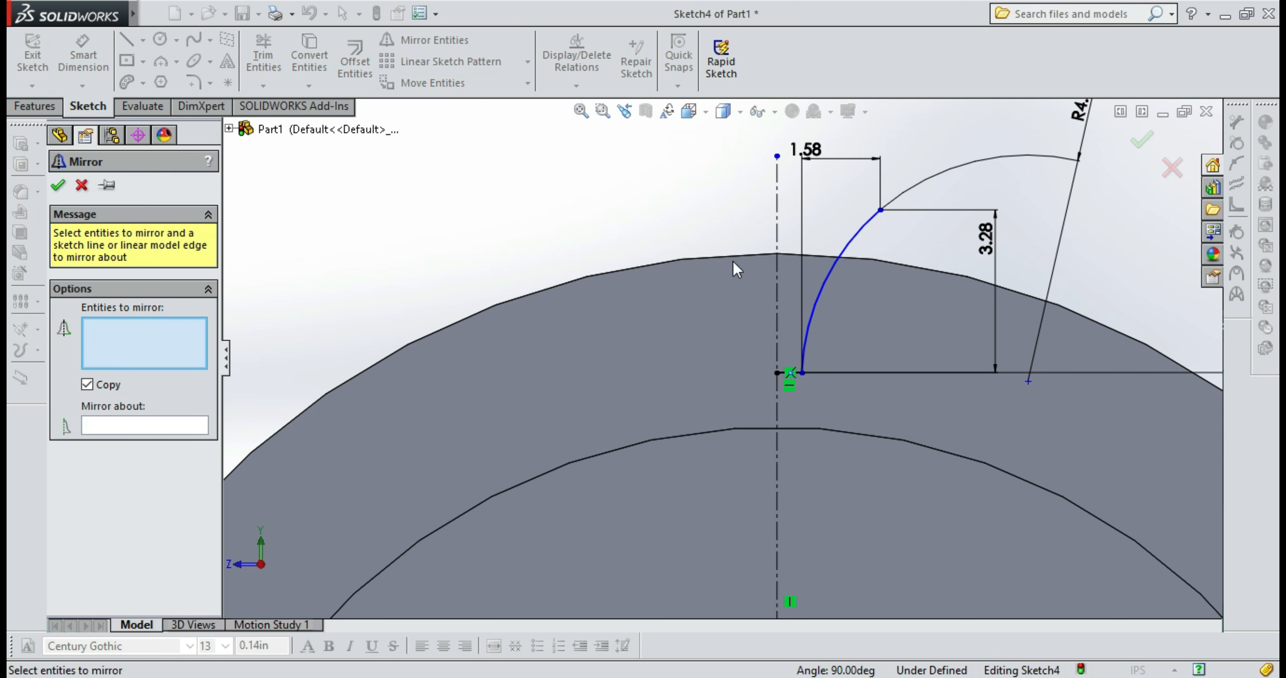
drag(739, 201, 912, 393)
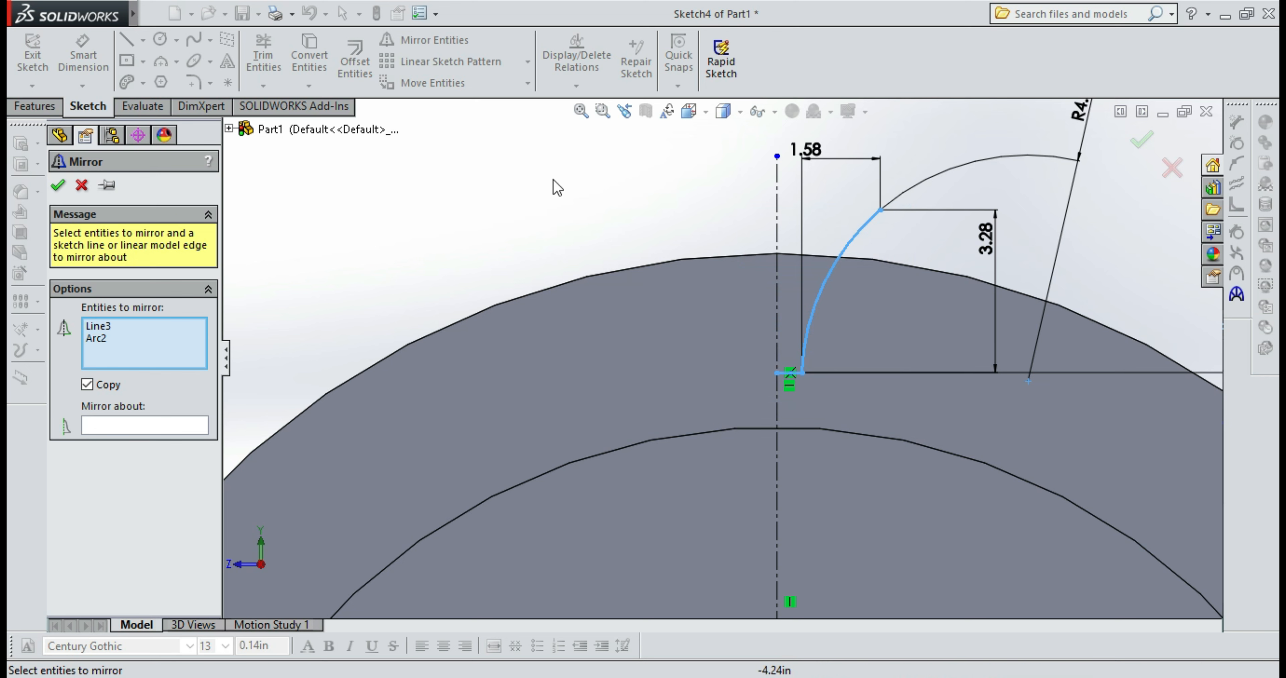
click(118, 427)
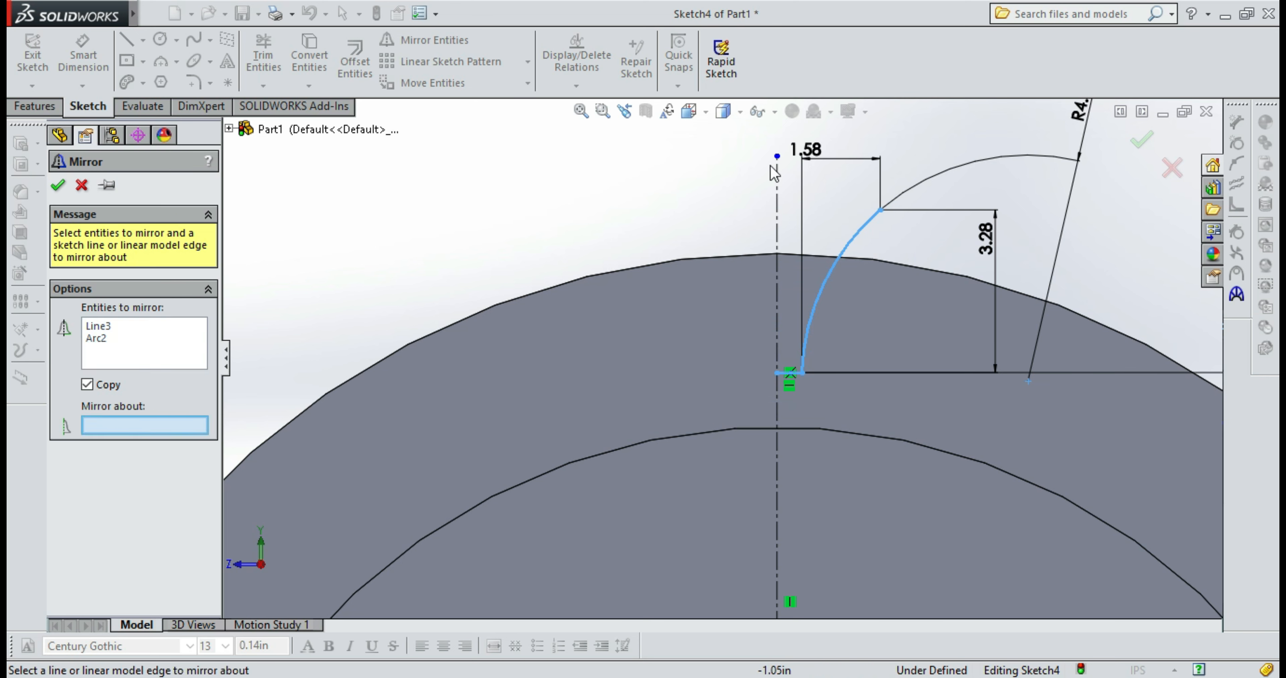
click(777, 229)
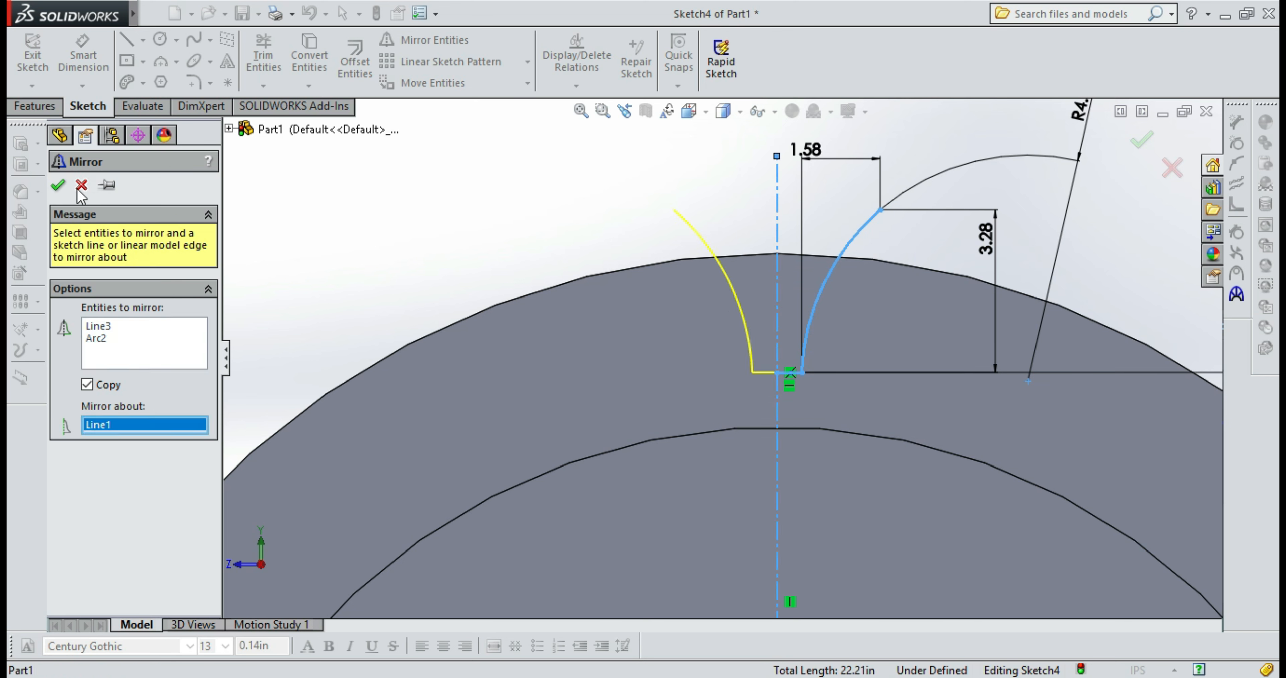
click(58, 186)
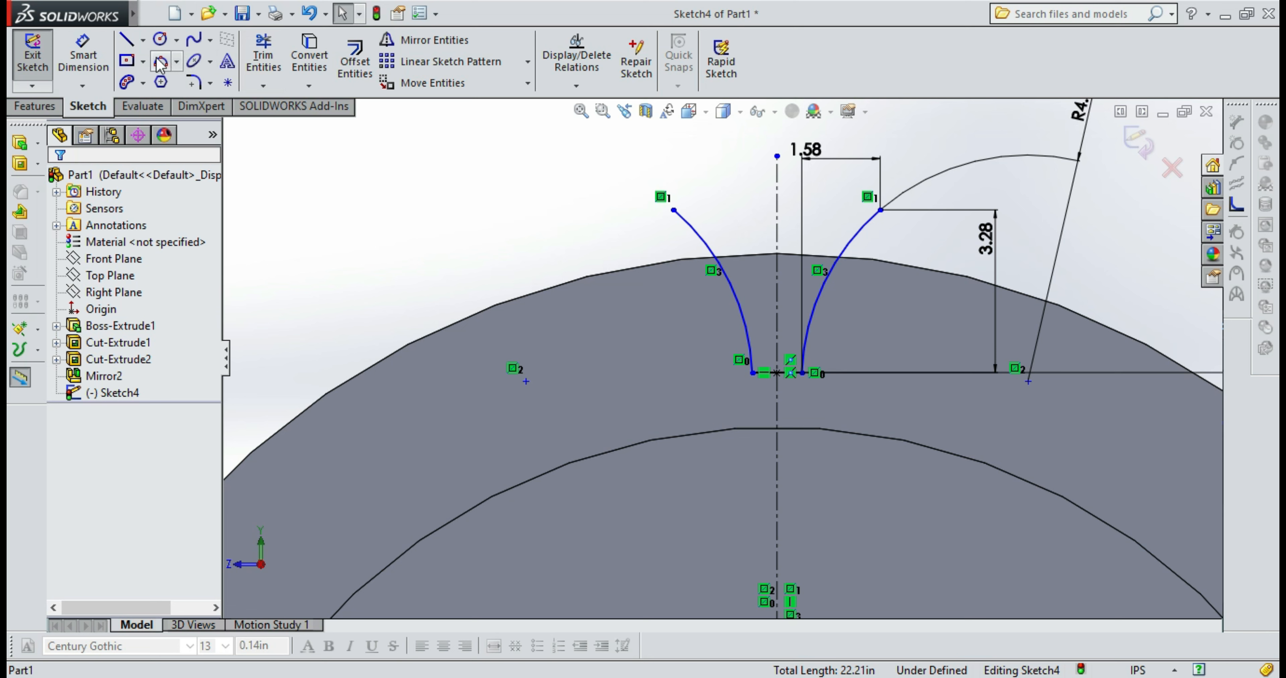
Close the tooth profile with a shallow, upward-bulging three-point arc between the upper ends of the two side arcs, centred on the centerline
click(160, 63)
click(674, 210)
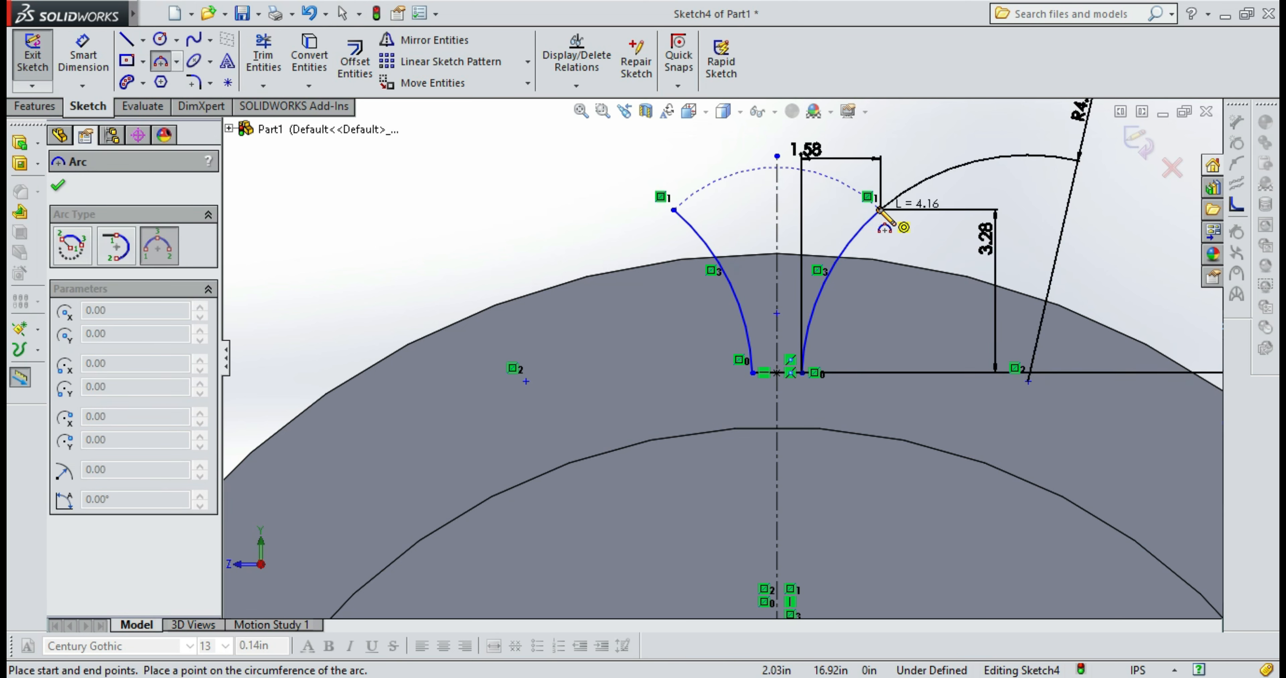
click(880, 210)
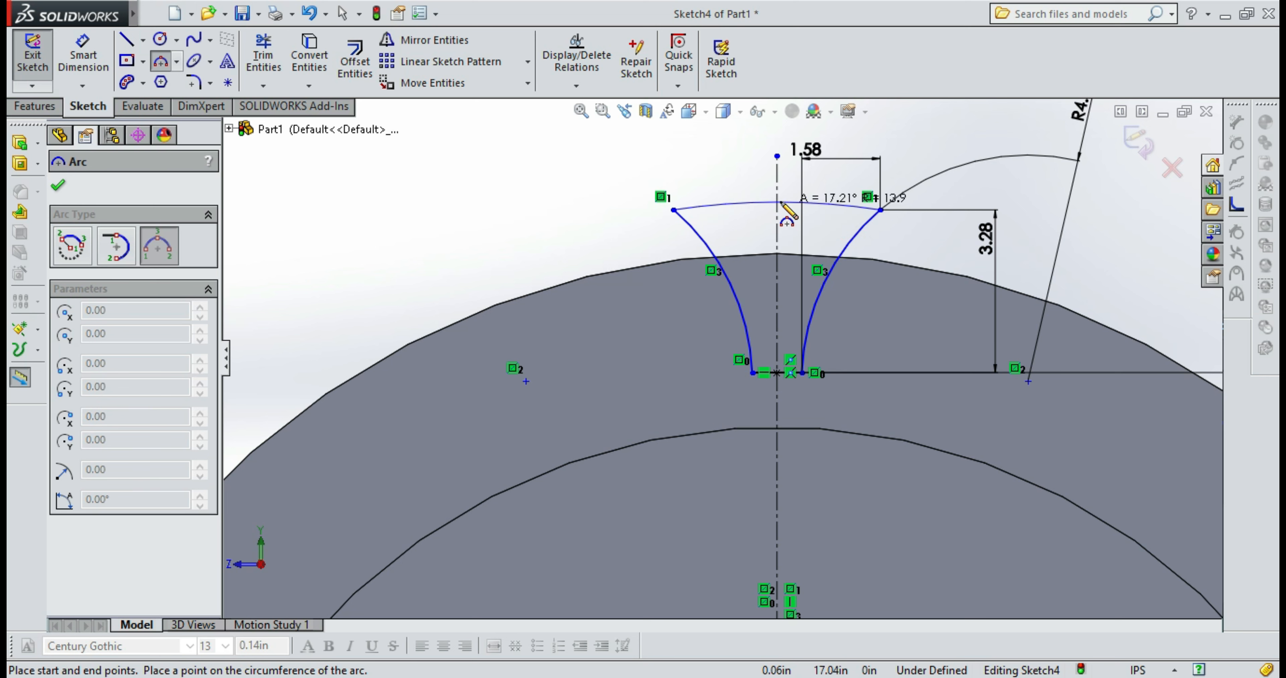
click(780, 203)
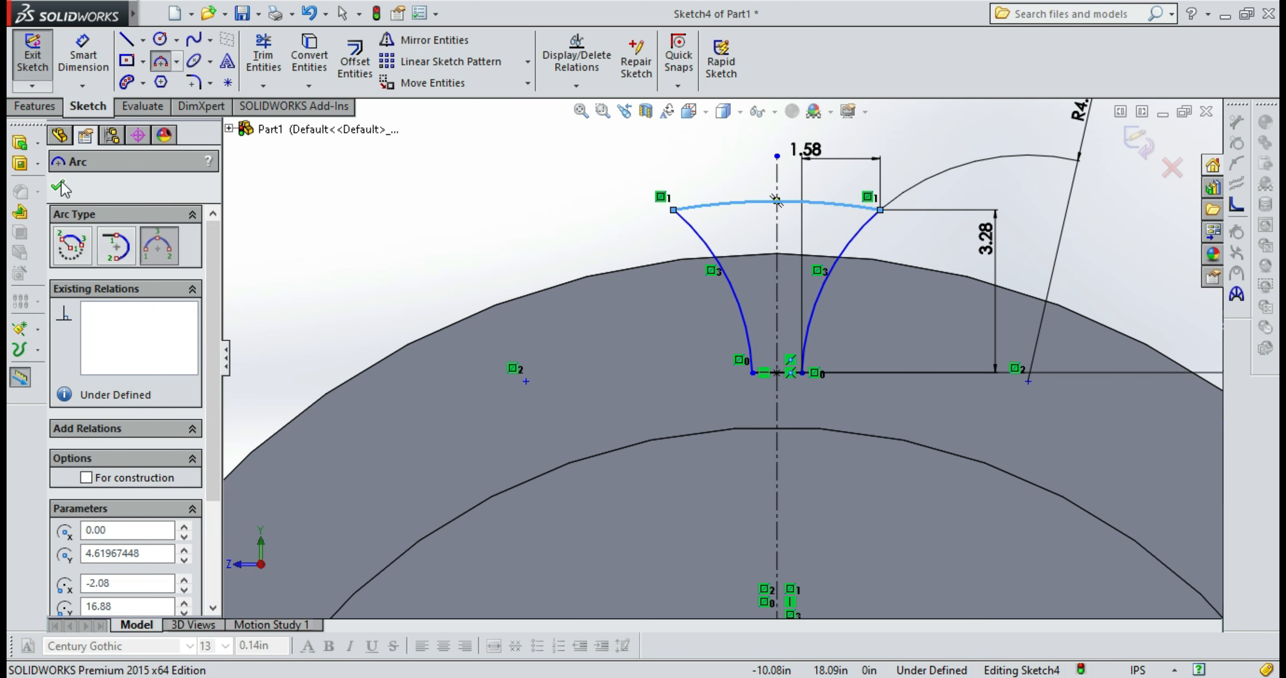
key(Escape)
Round both lower corners of the tooth profile with 0.30 in sketch fillets
scroll(796, 384, down, 4)
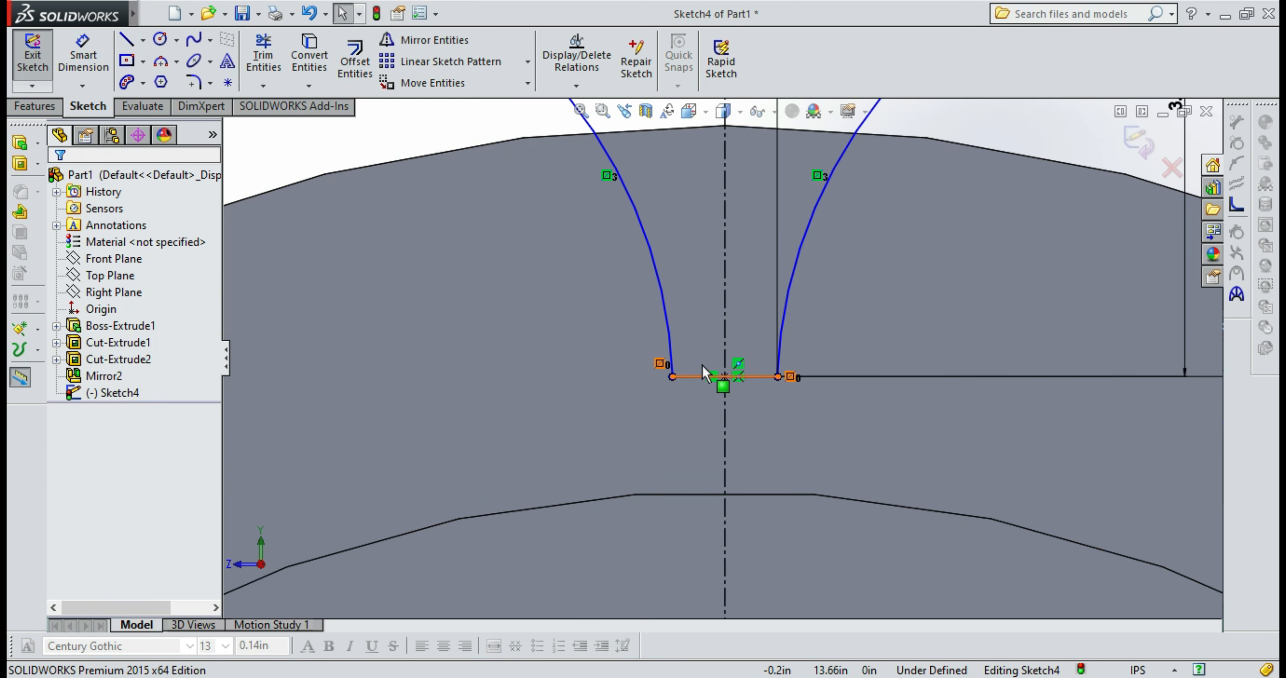
scroll(798, 392, up, 5)
click(195, 83)
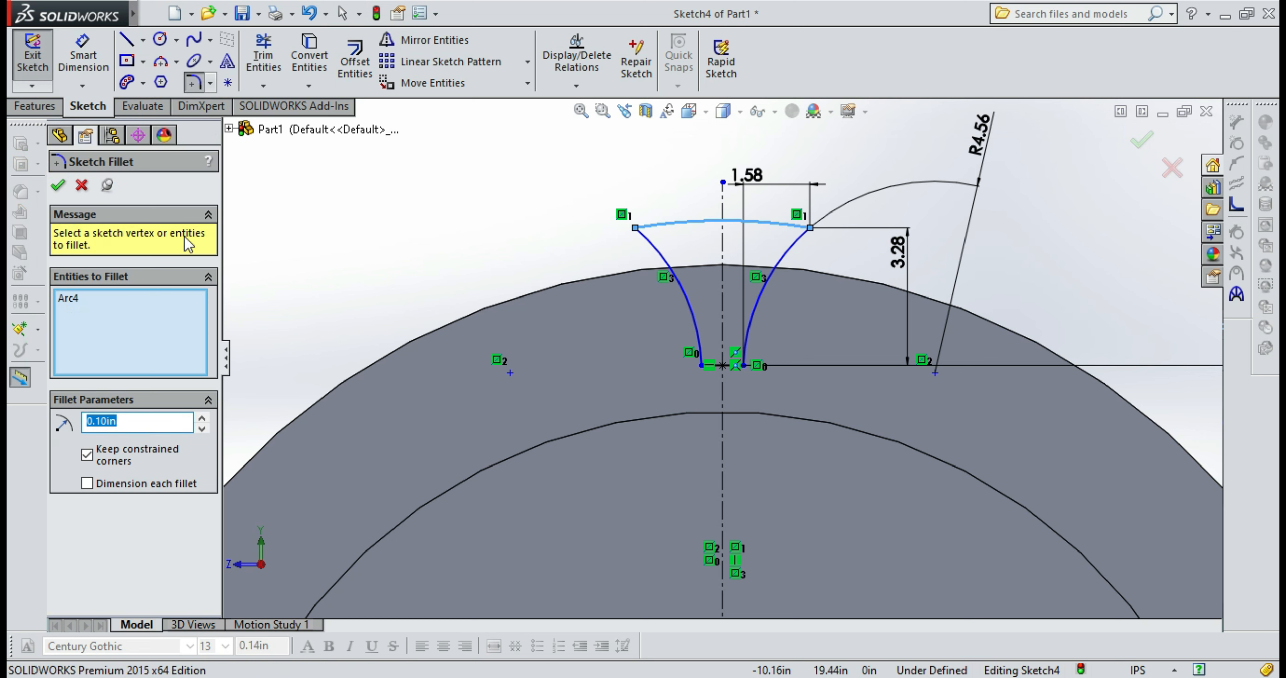
key(BackSpace)
text(0.30in)
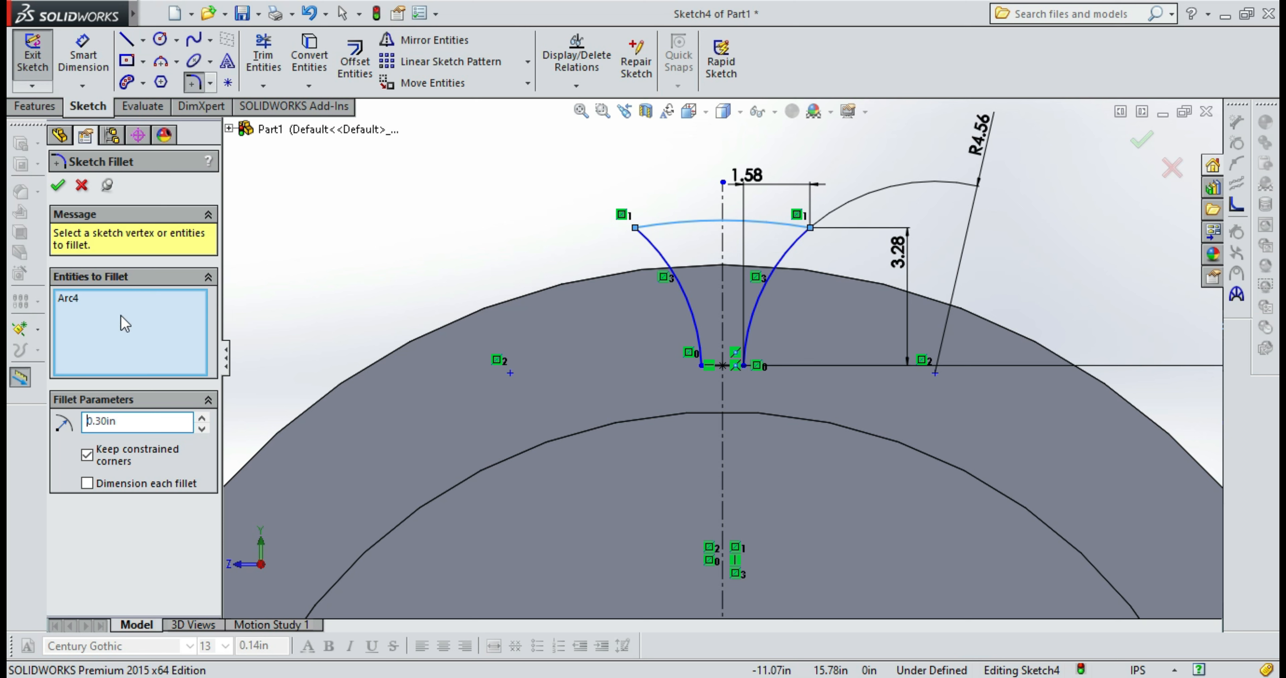
drag(672, 316, 723, 381)
click(707, 365)
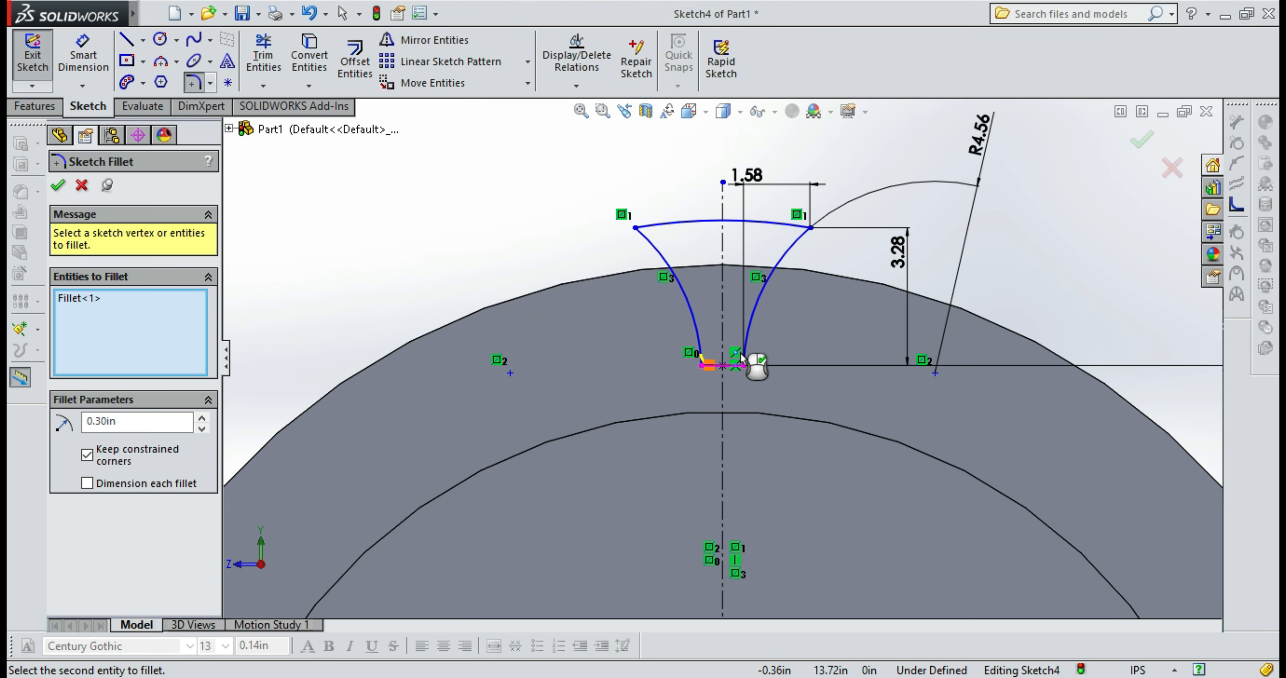
scroll(743, 370, down, 3)
scroll(741, 369, down, 2)
drag(707, 315, 778, 409)
click(698, 367)
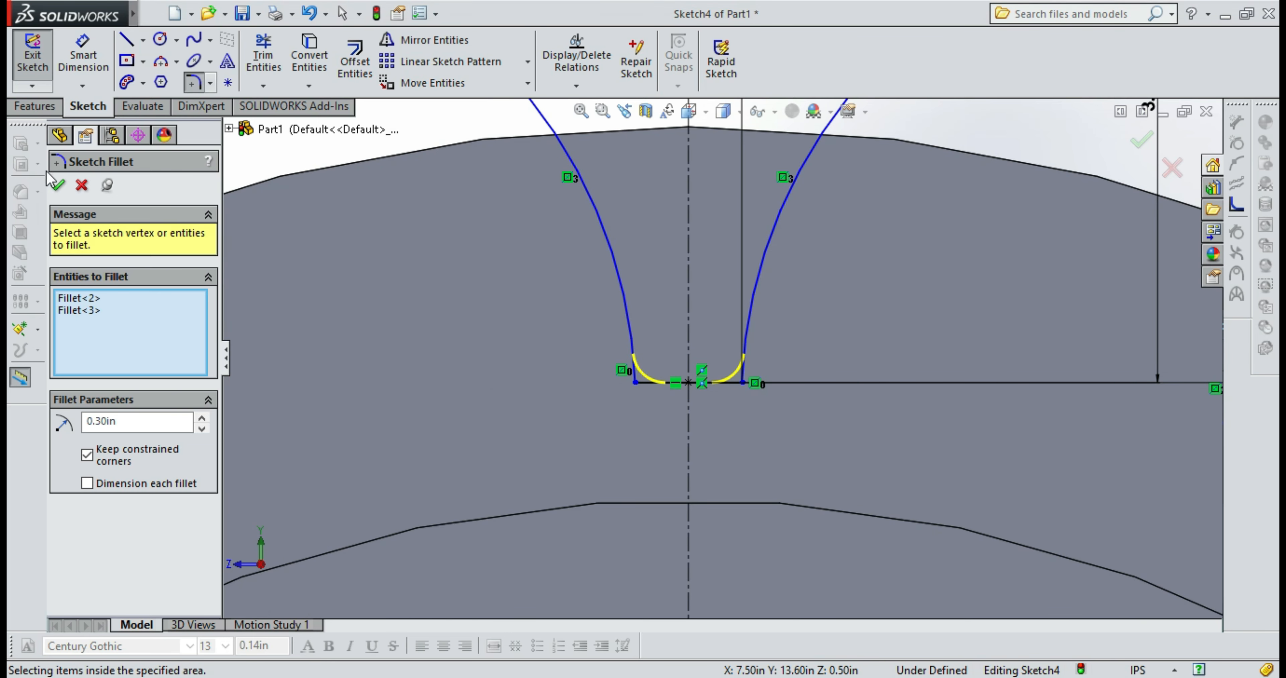
click(58, 186)
scroll(743, 374, up, 4)
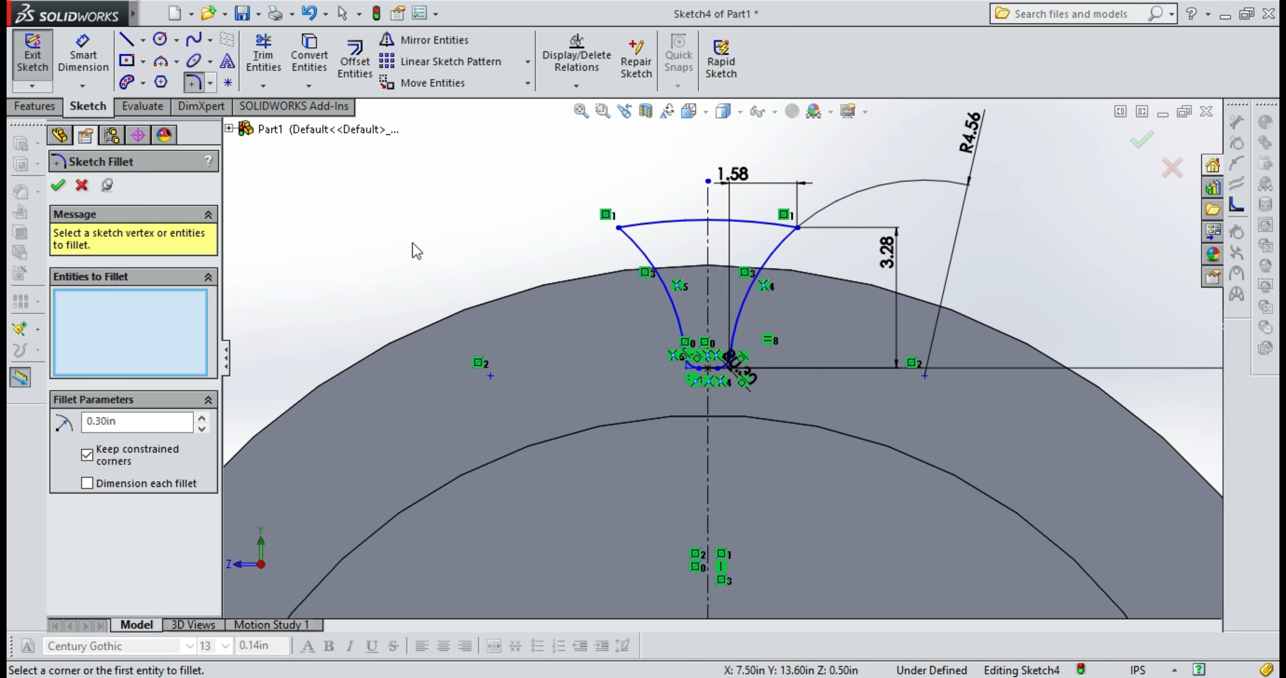
click(58, 186)
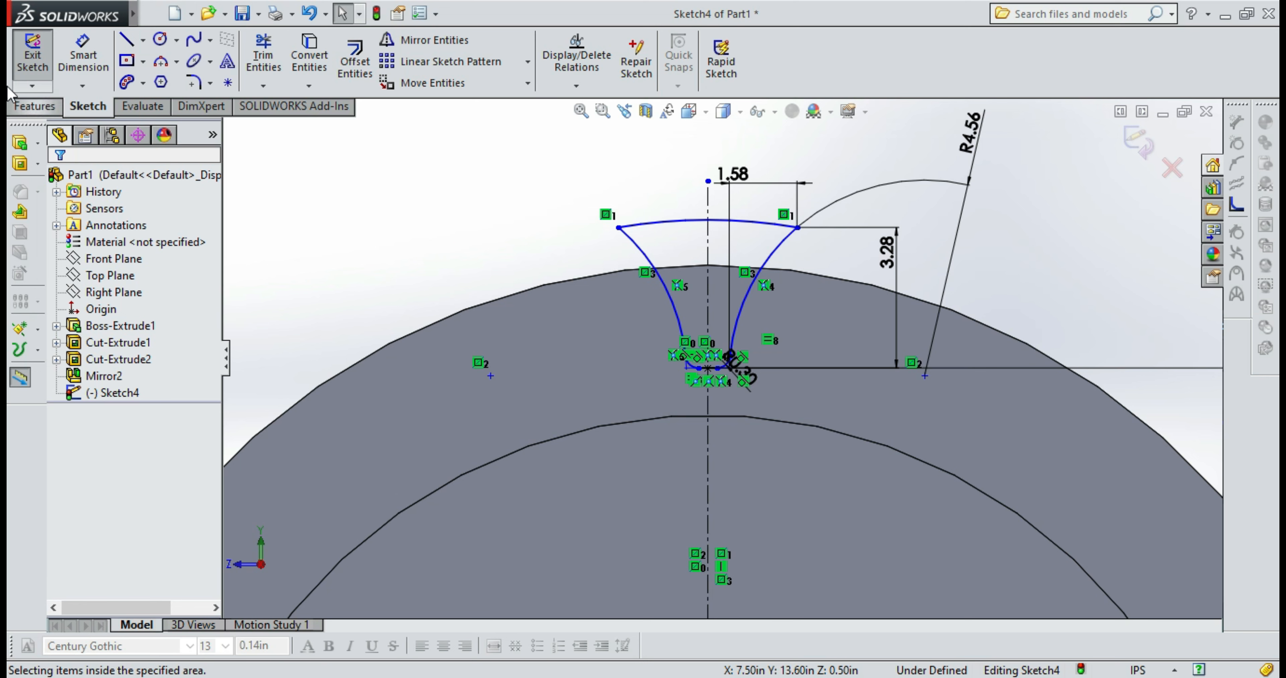
Cut the closed tooth gap profile through the disc's rim with an Extruded Cut set to Through All
click(35, 106)
click(279, 61)
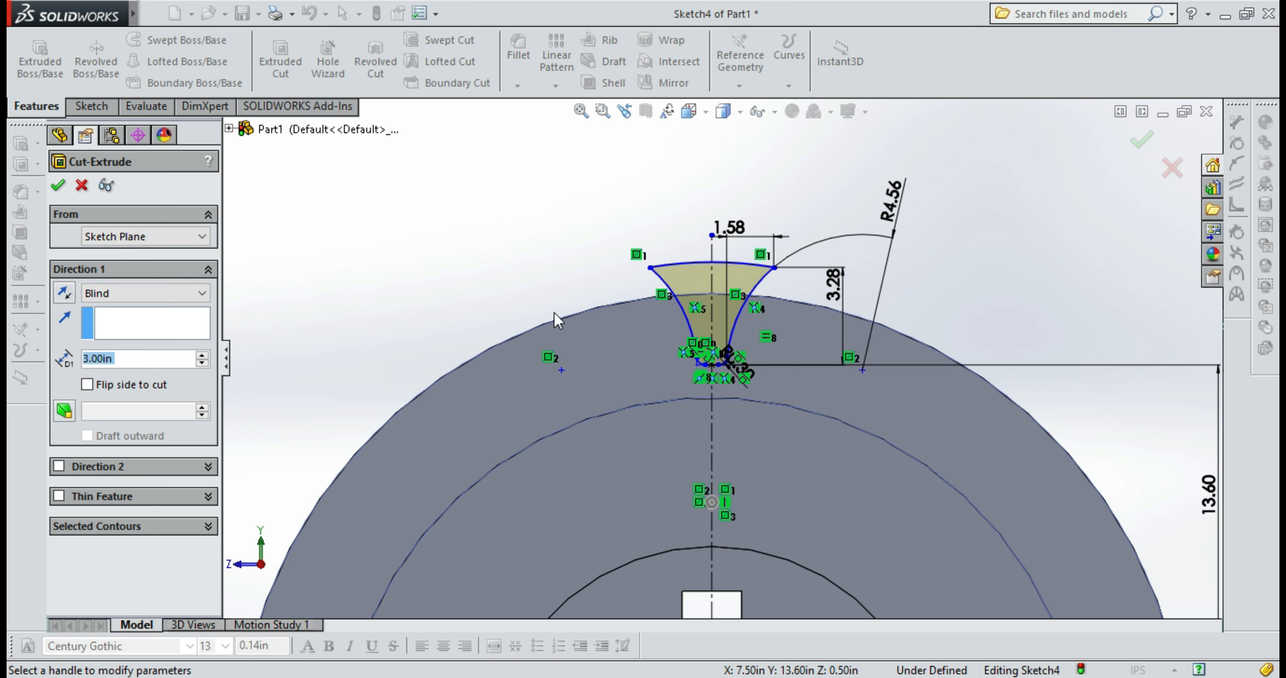
key(BackSpace)
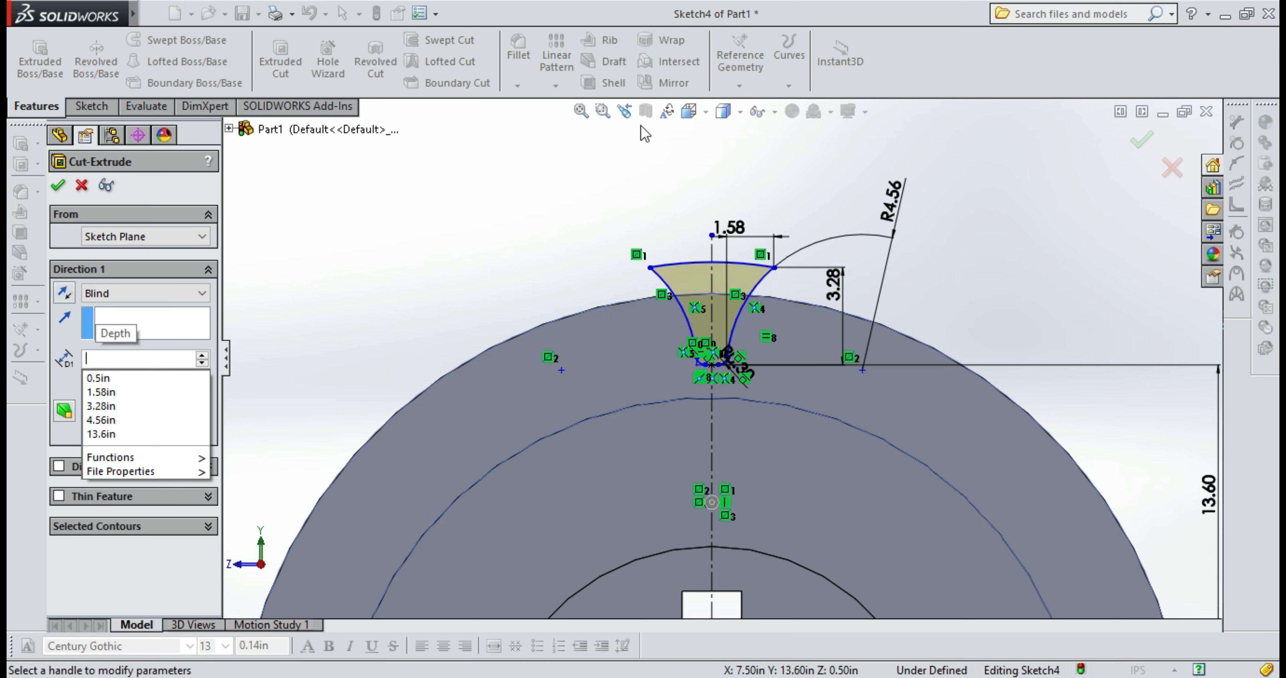
click(166, 299)
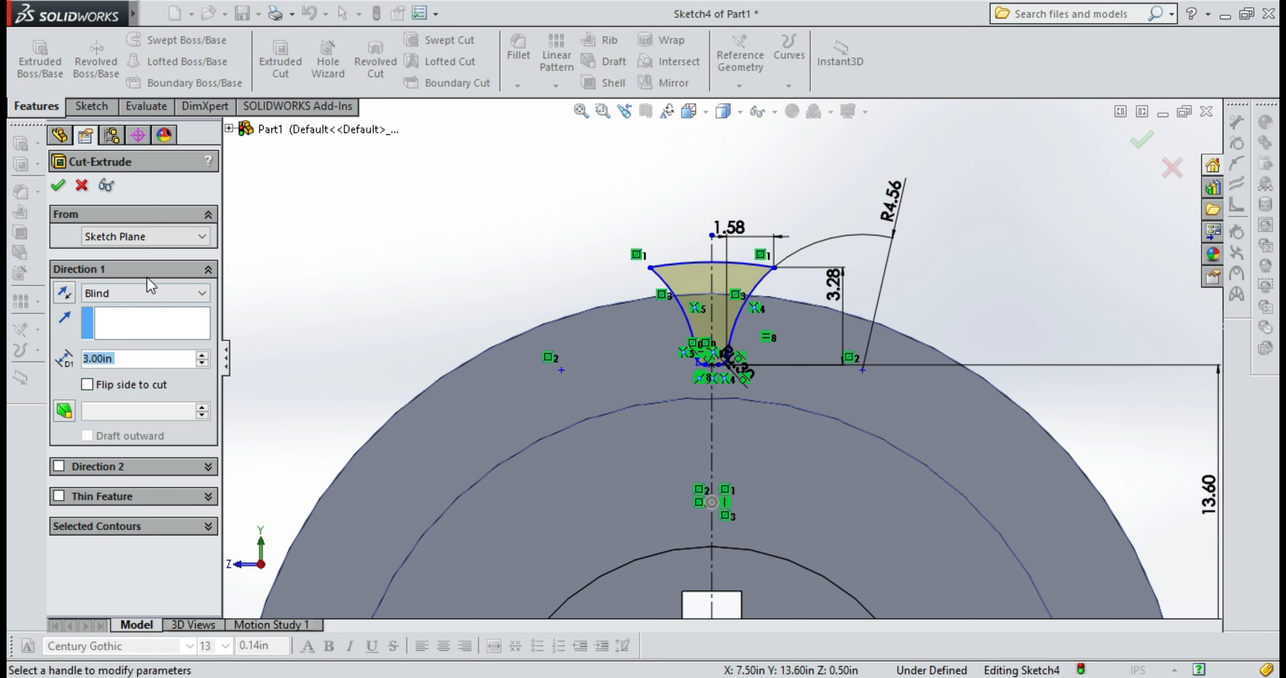
click(148, 293)
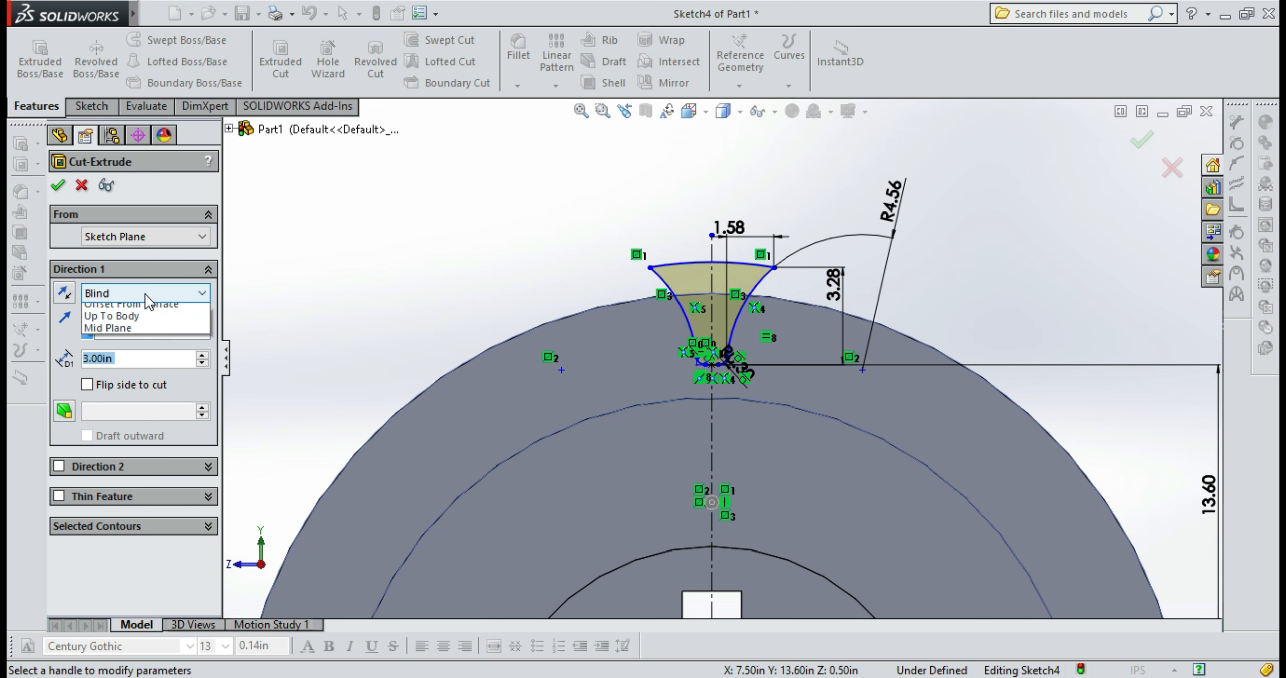
click(137, 325)
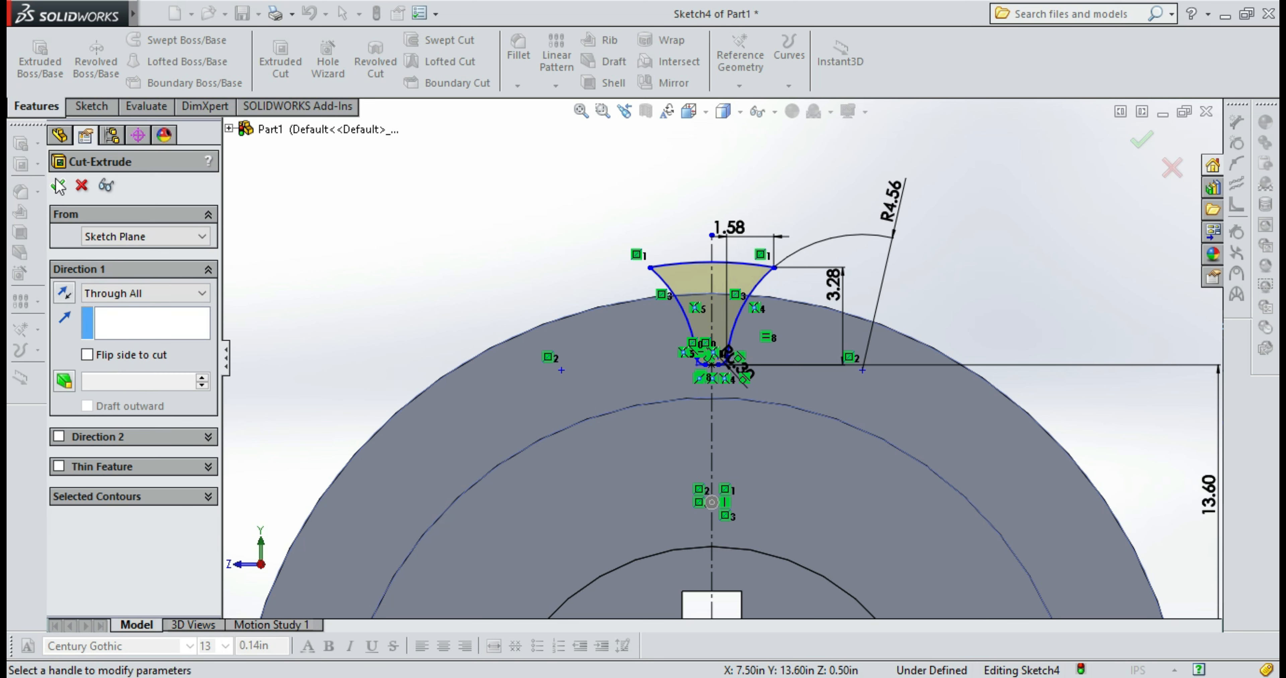
click(59, 186)
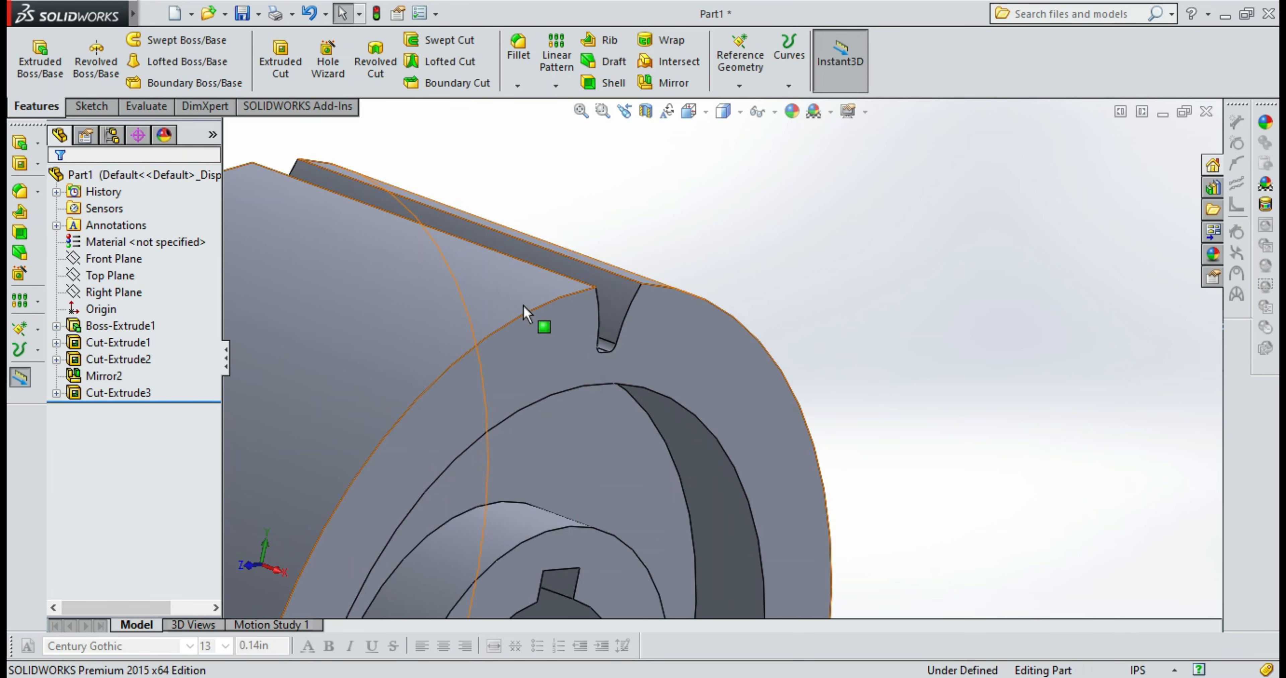
Examine the new tooth gap in the rim from standard and tilted views of the disc
key(space)
key(ctrl+1)
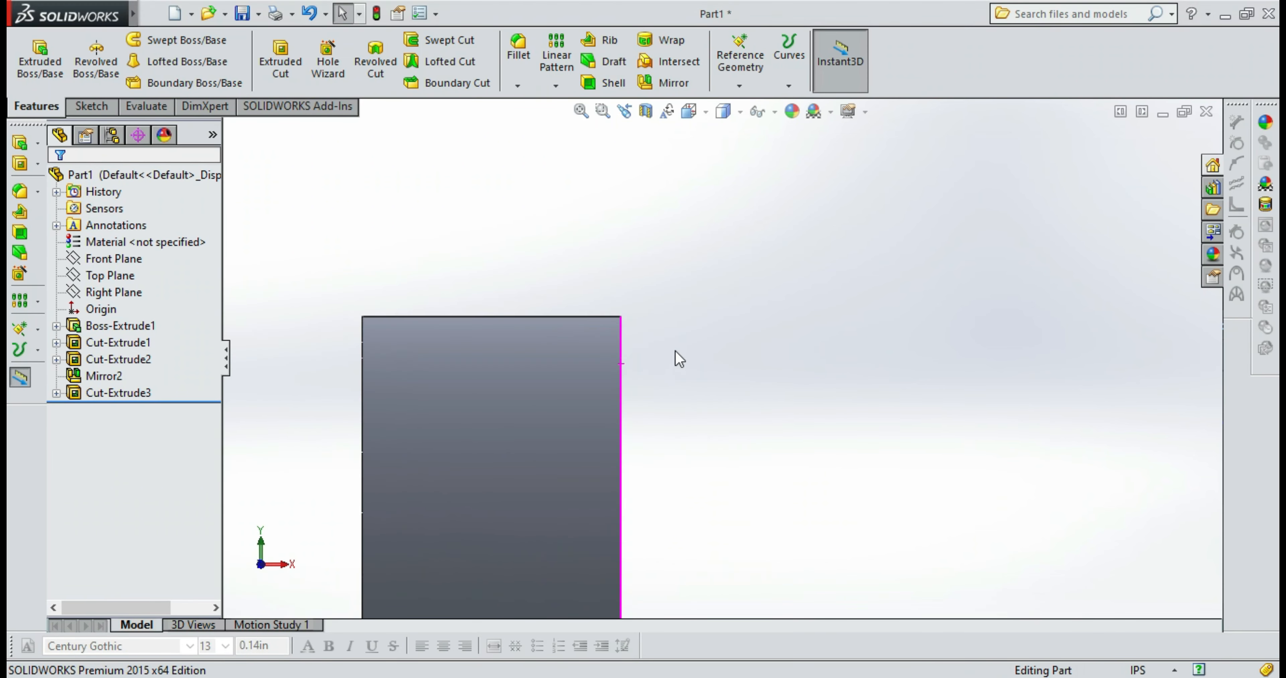
key(space)
click(706, 373)
key(space)
click(643, 403)
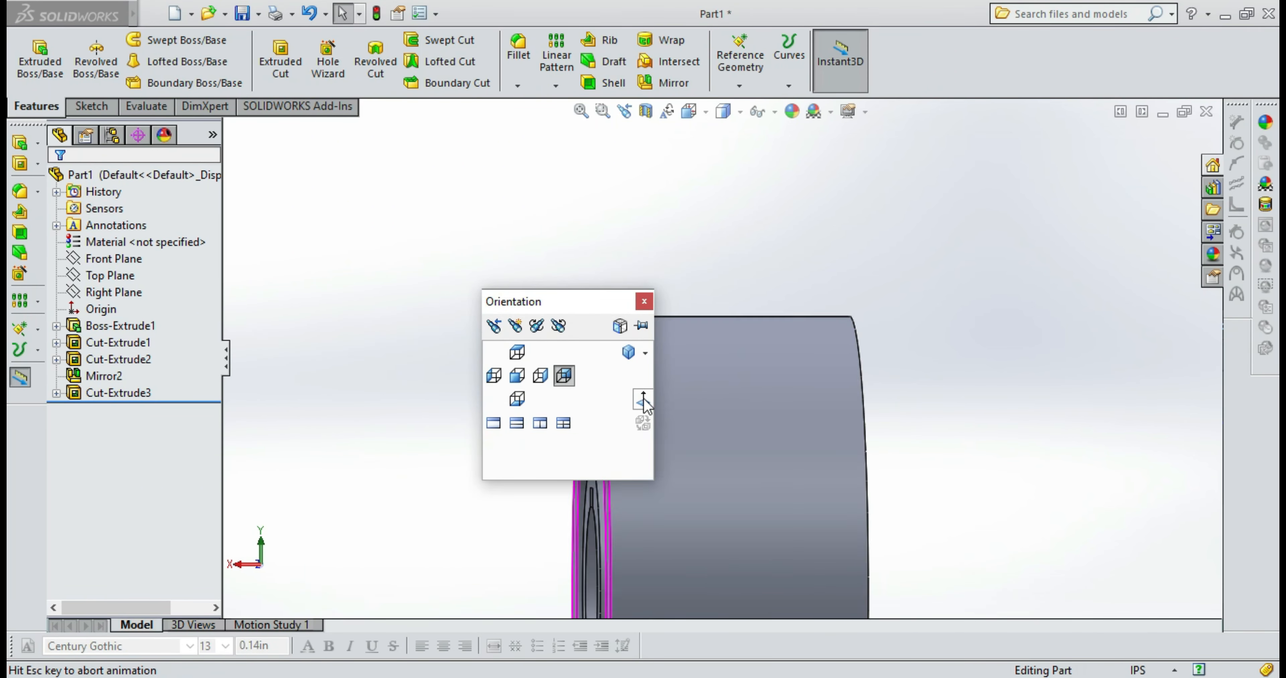
scroll(670, 409, up, 2)
middle_drag(682, 415, 670, 368)
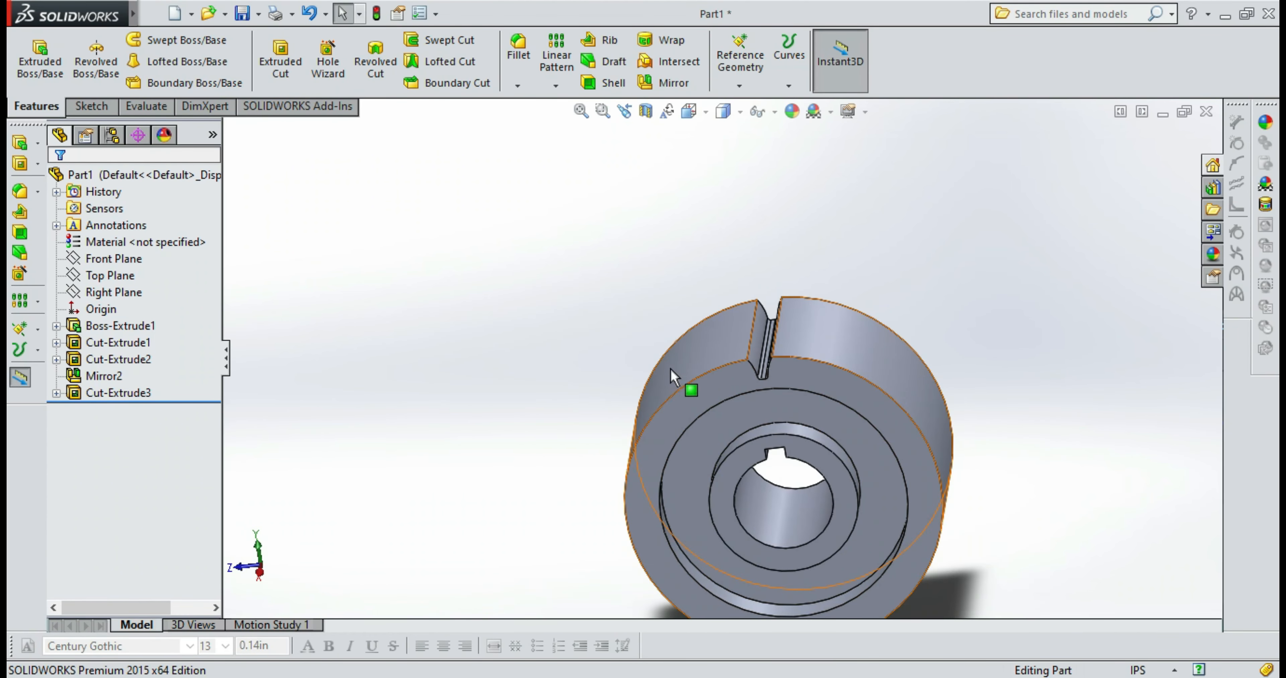
scroll(724, 383, down, 3)
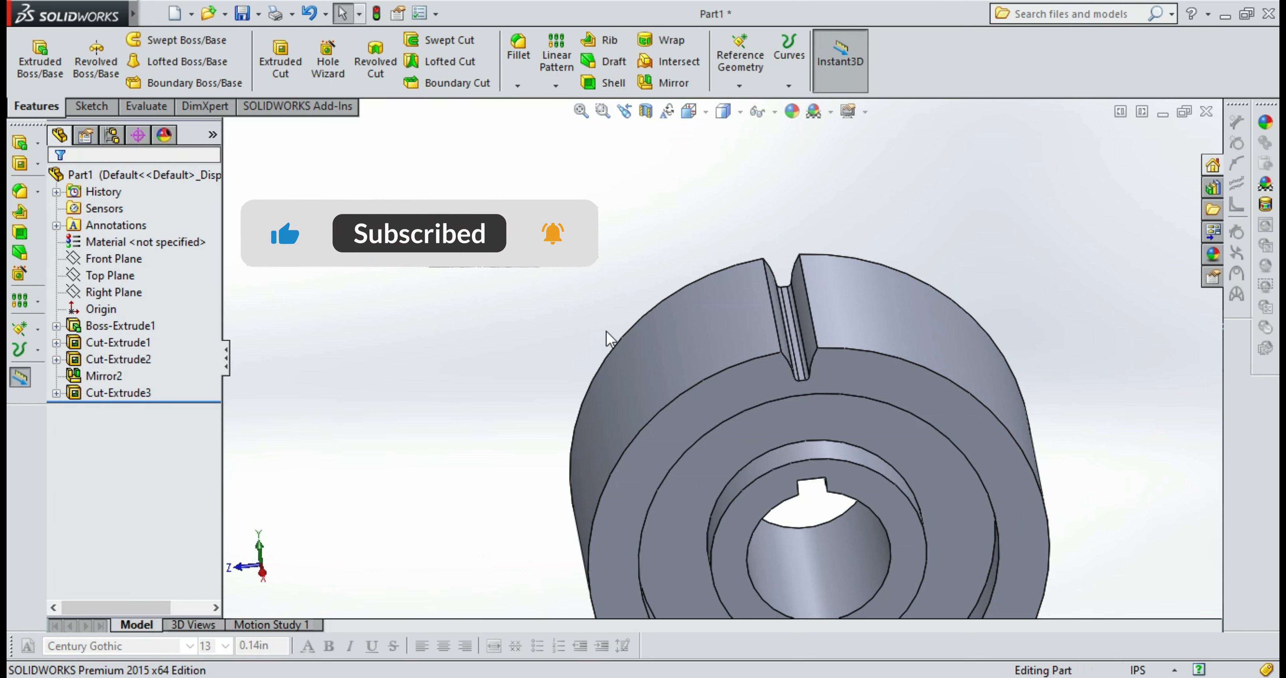
Start a circular pattern of the tooth gap cut, using the cylindrical outer wall of the ring recess as the pattern axis
click(115, 392)
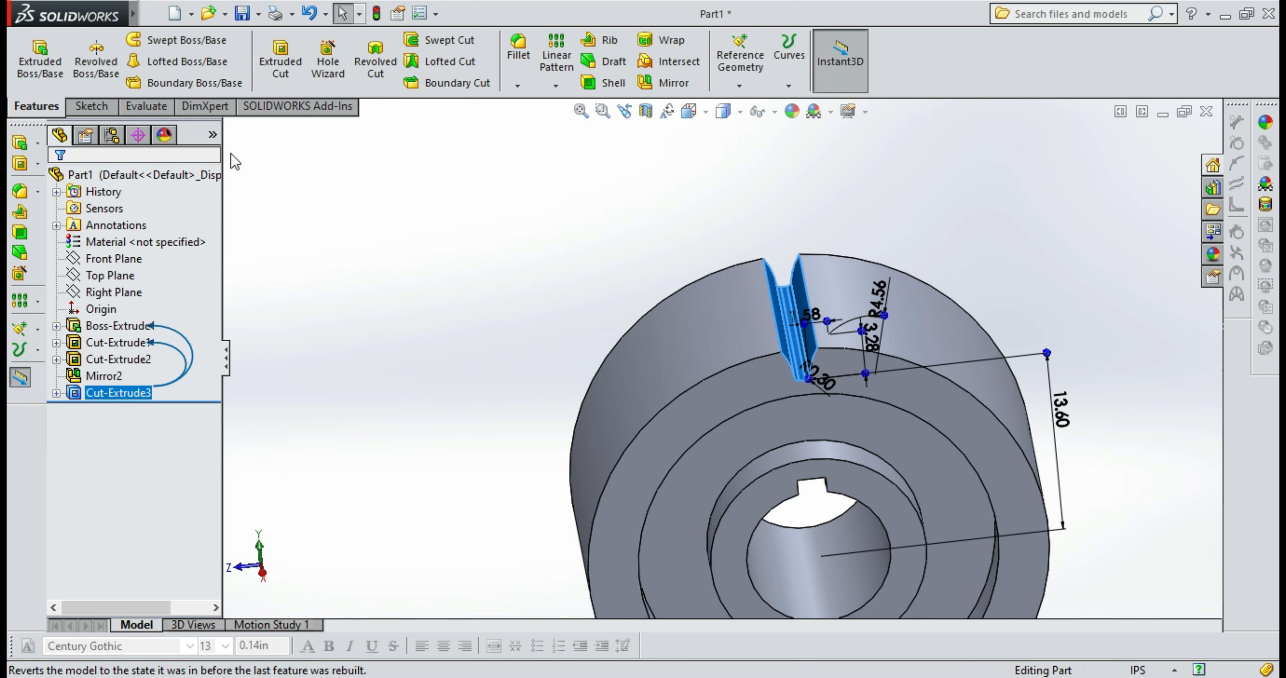
click(555, 86)
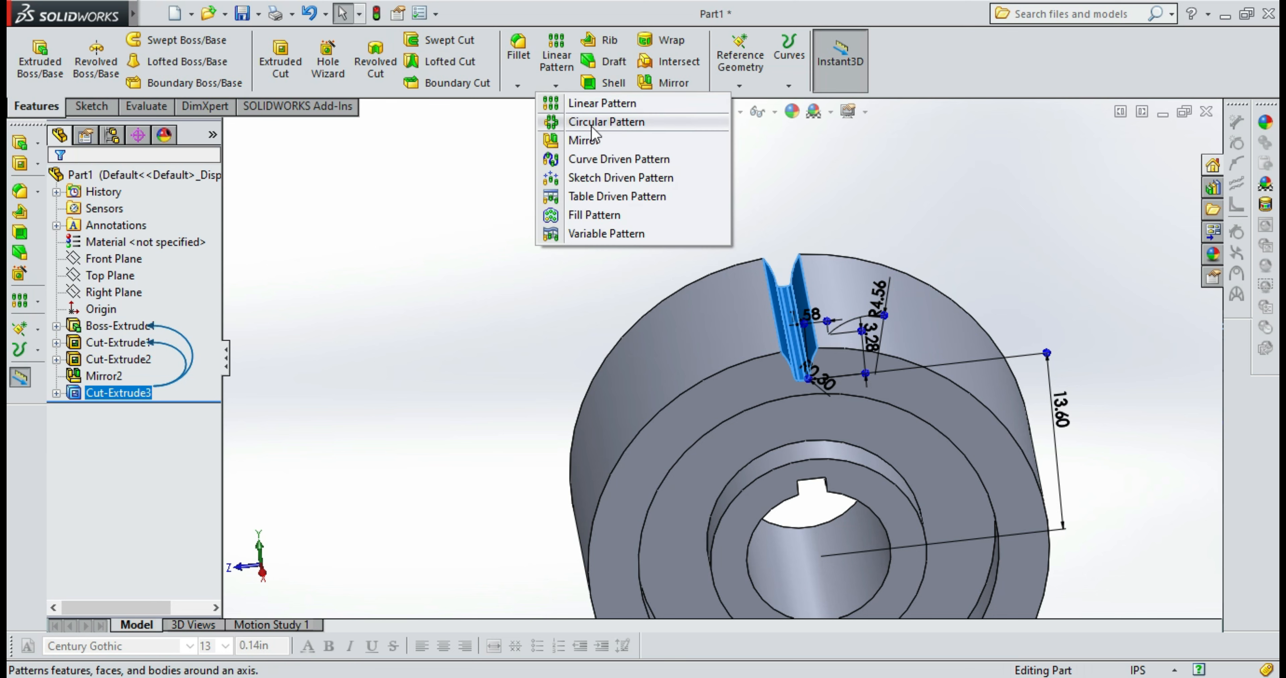
click(581, 130)
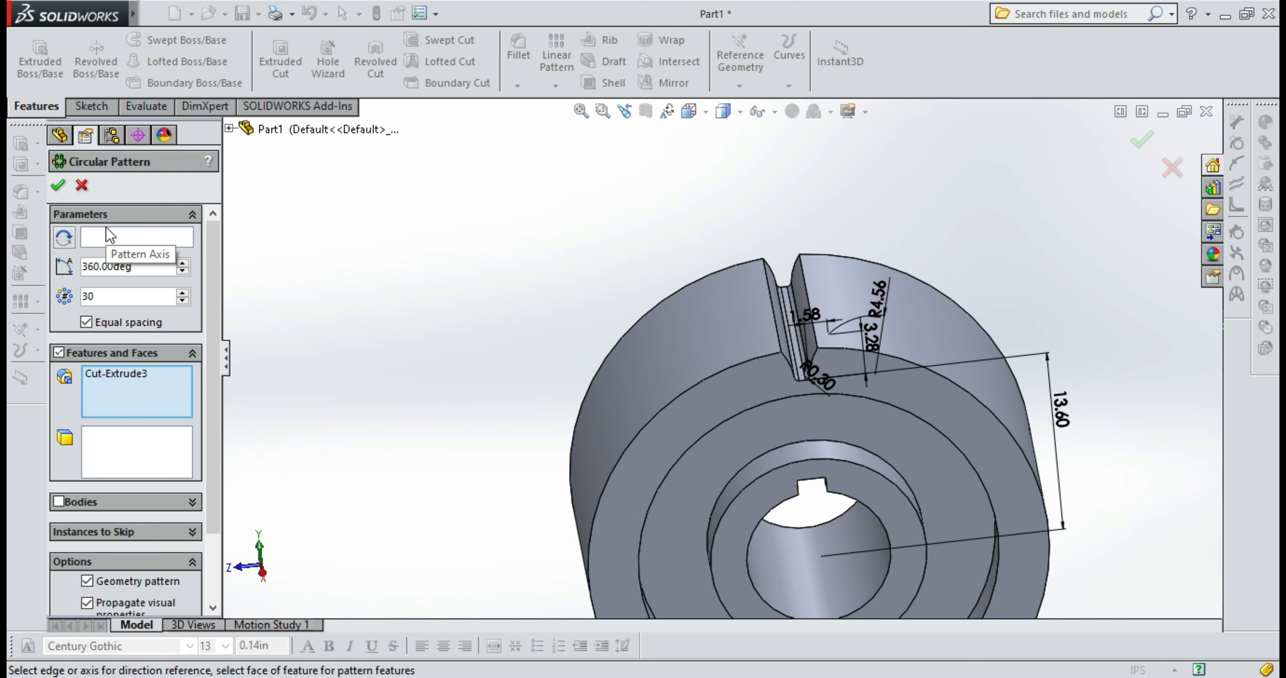
click(109, 236)
scroll(709, 419, up, 3)
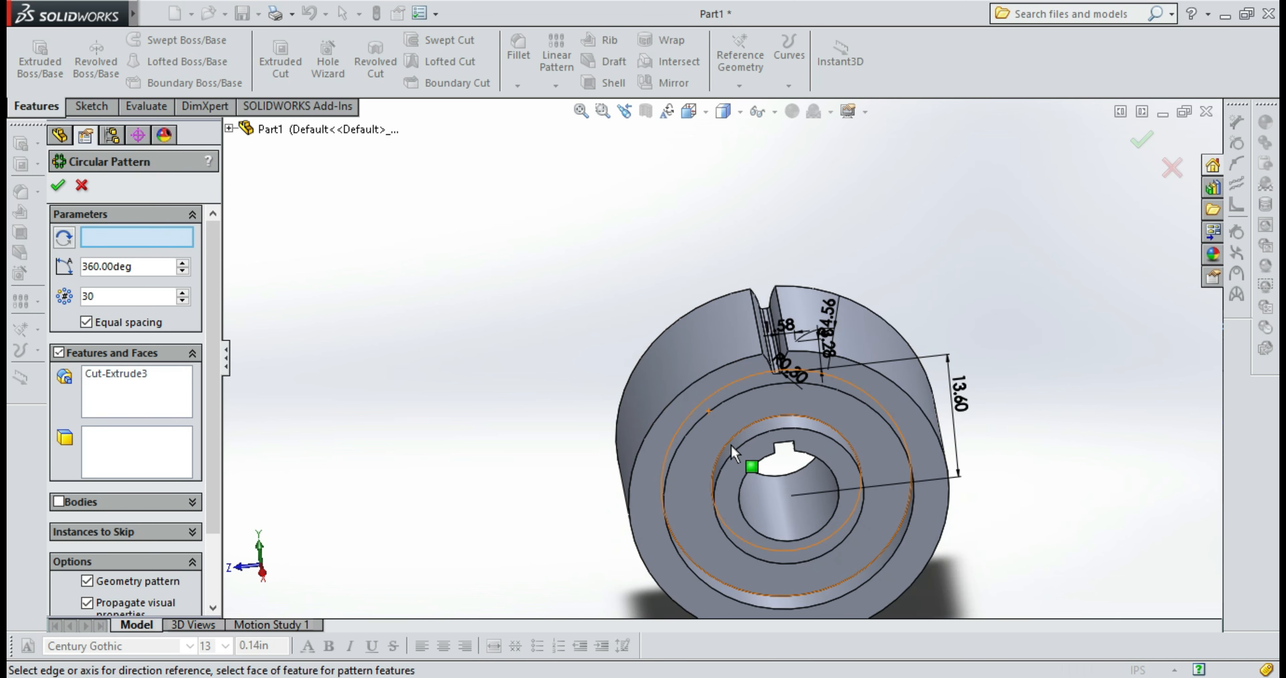
scroll(809, 523, down, 6)
scroll(764, 513, down, 2)
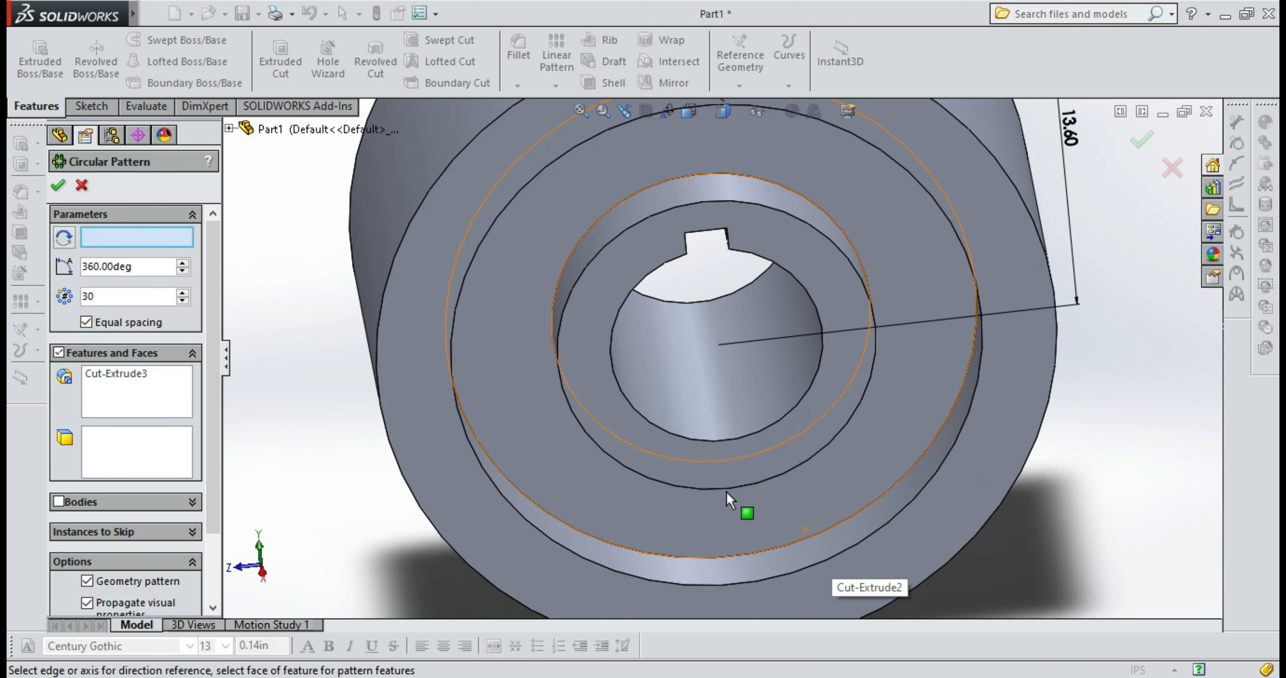
scroll(738, 464, up, 4)
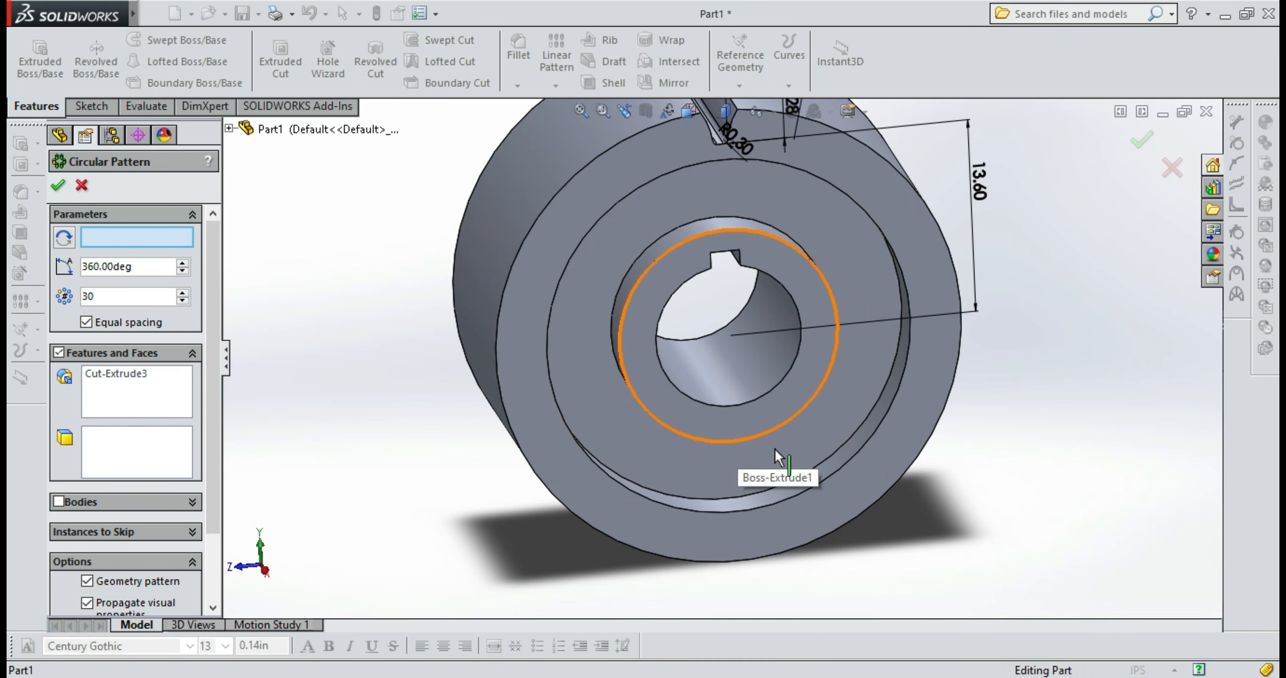
click(776, 493)
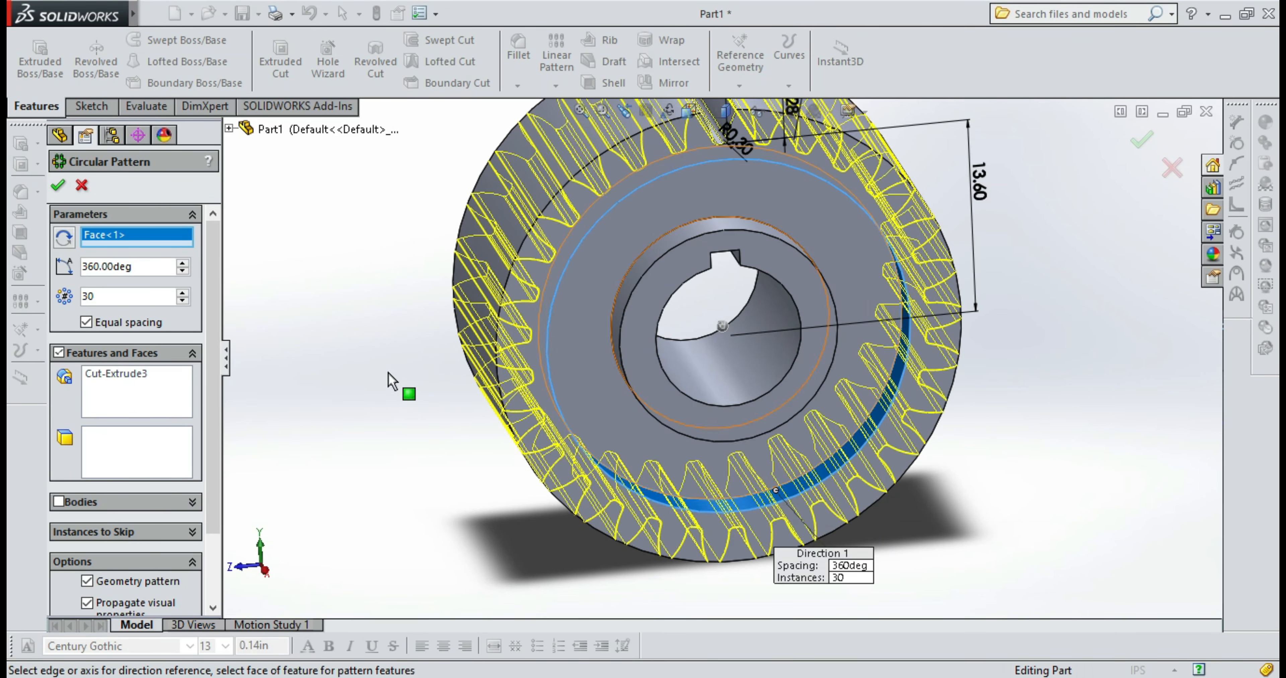
Set the circular pattern to 30 equally spaced instances over 360 degrees and create it
scroll(327, 317, up, 3)
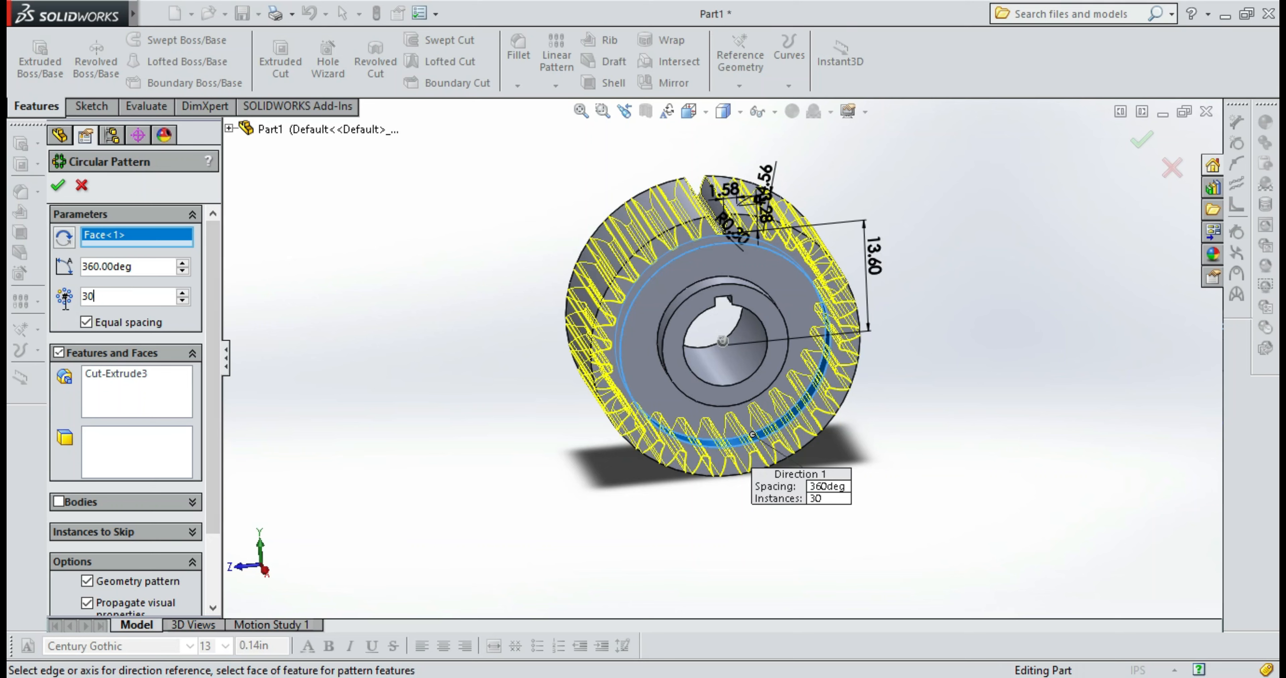
drag(65, 300, 27, 304)
key(BackSpace)
text(30)
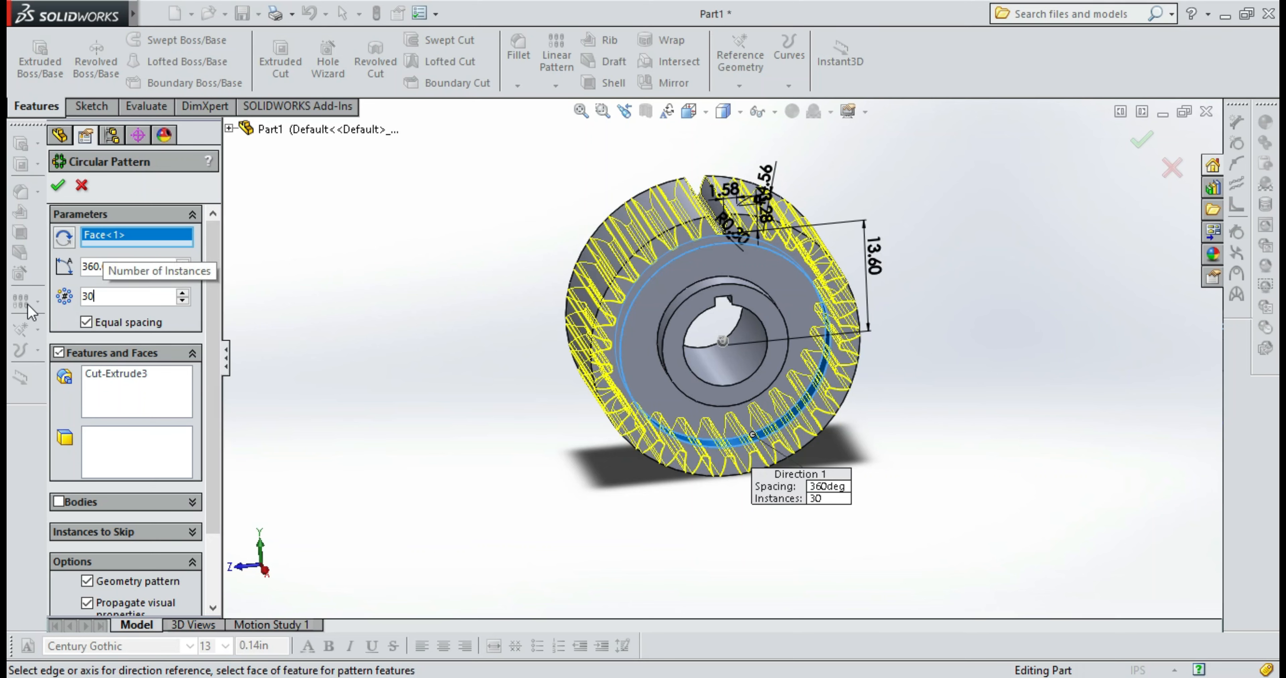
click(57, 186)
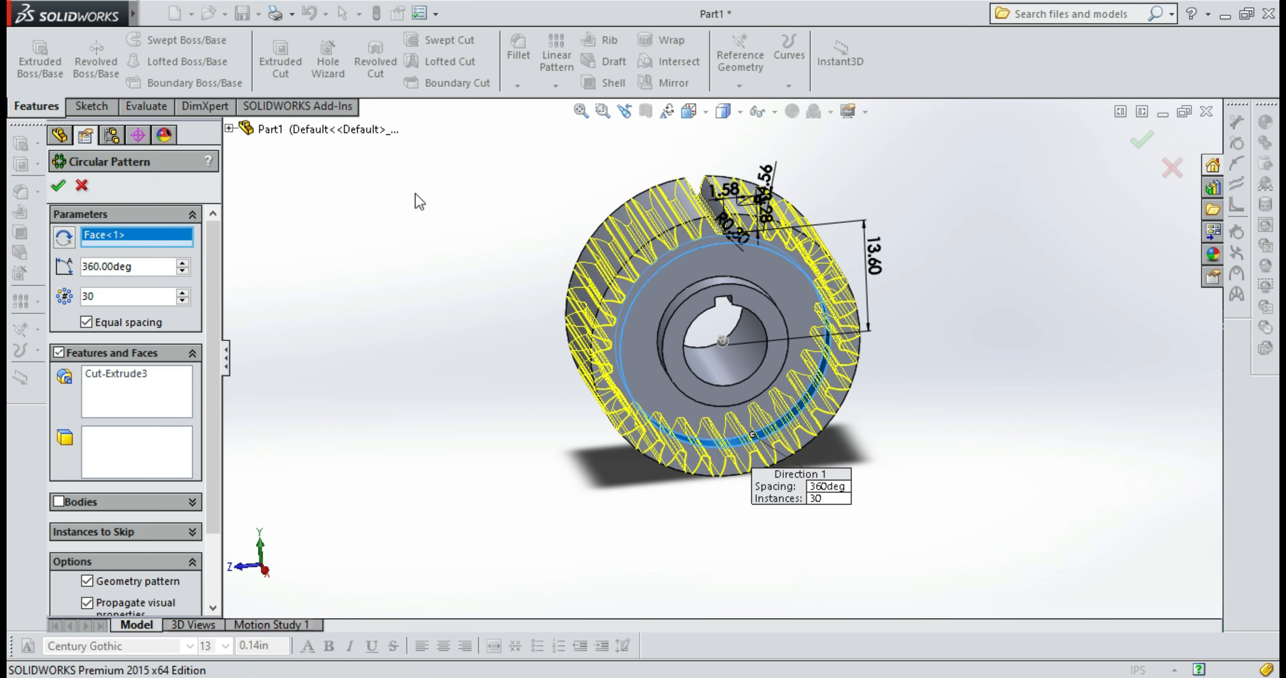
Assign the material AISI 1020 Steel, Cold Rolled to the gear
middle_drag(669, 315, 427, 221)
click(84, 243)
right_click(85, 242)
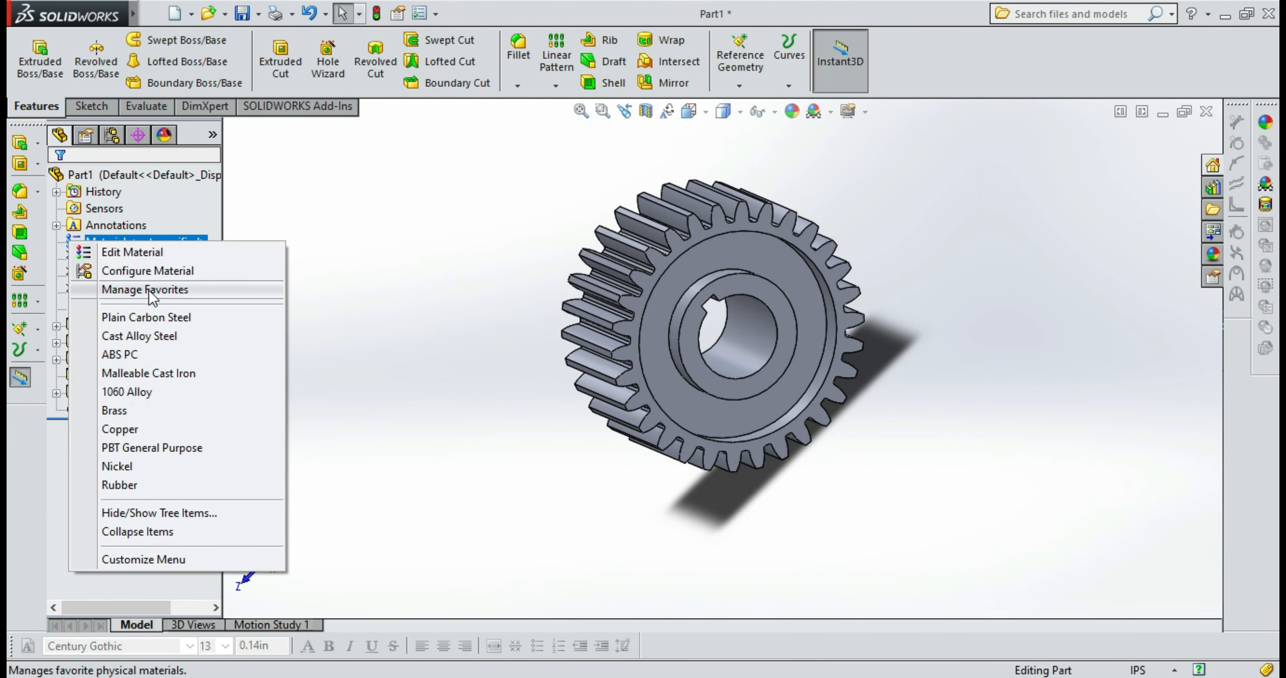
click(136, 253)
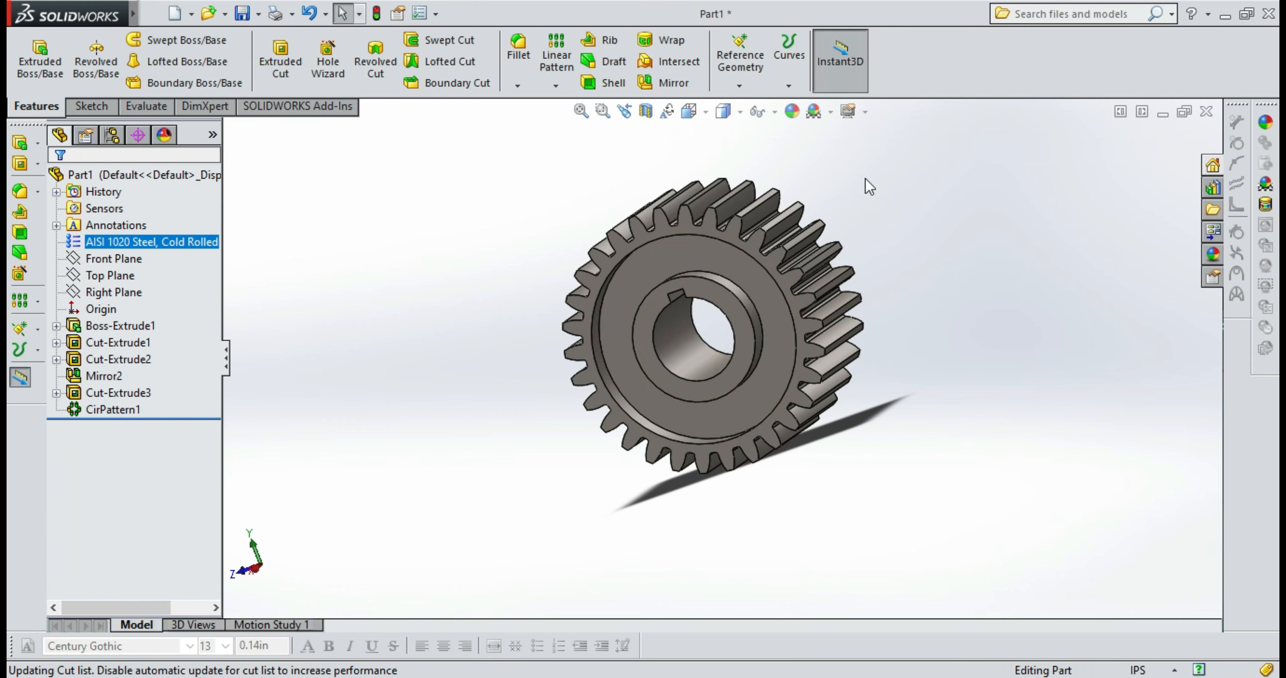
Examine the finished gear's teeth, recess and keyed bore from several angles, with the feature tree hidden
shift+middle_drag(835, 208, 729, 249)
drag(731, 244, 794, 246)
middle_drag(799, 240, 946, 489)
key(space)
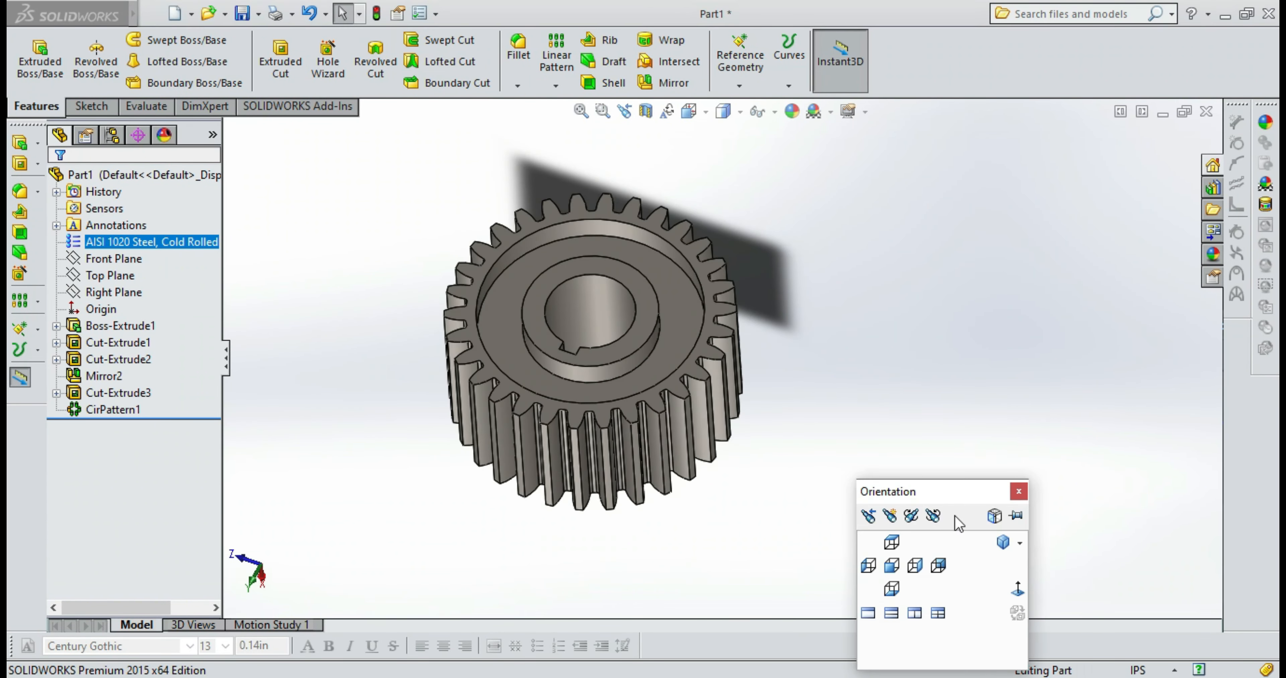
click(1018, 492)
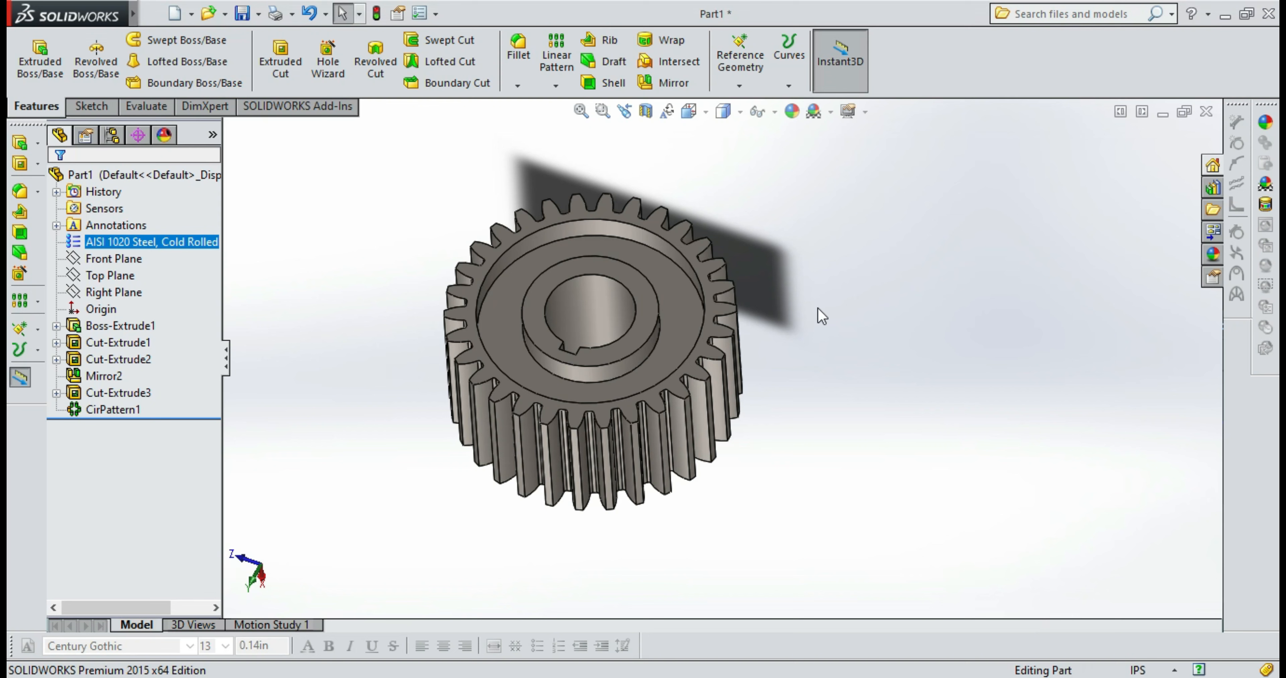
click(689, 111)
click(783, 205)
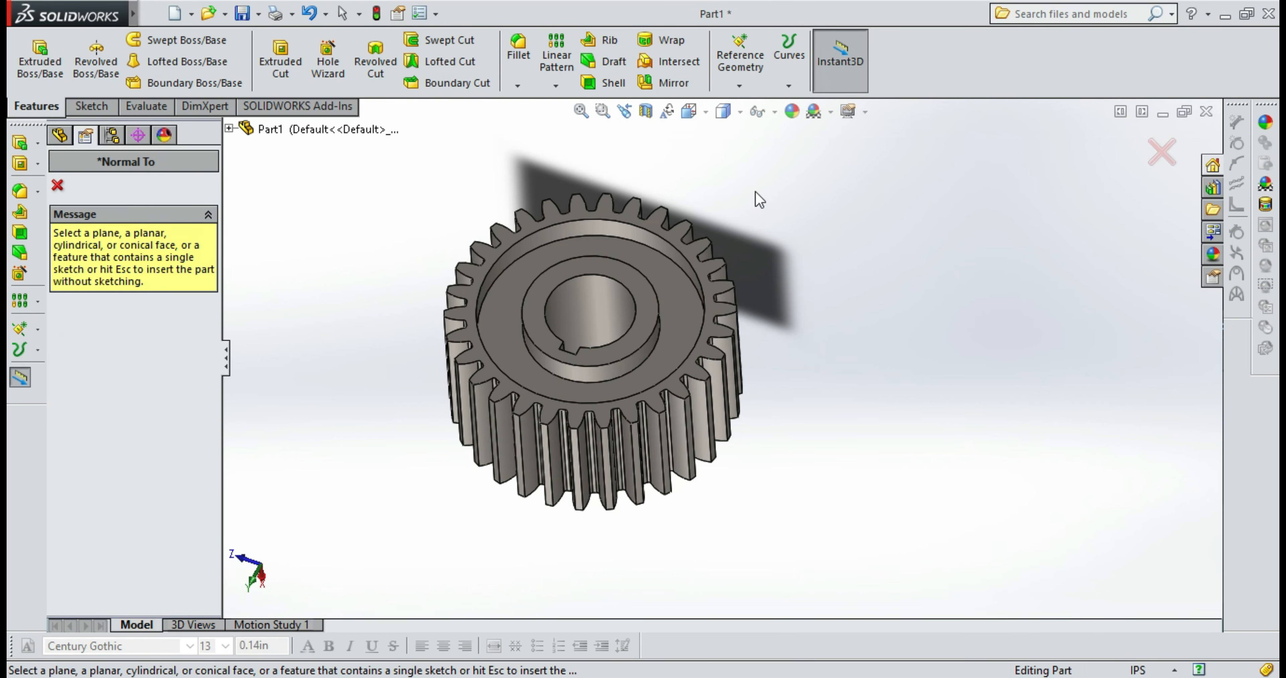
click(705, 113)
click(787, 211)
key(space)
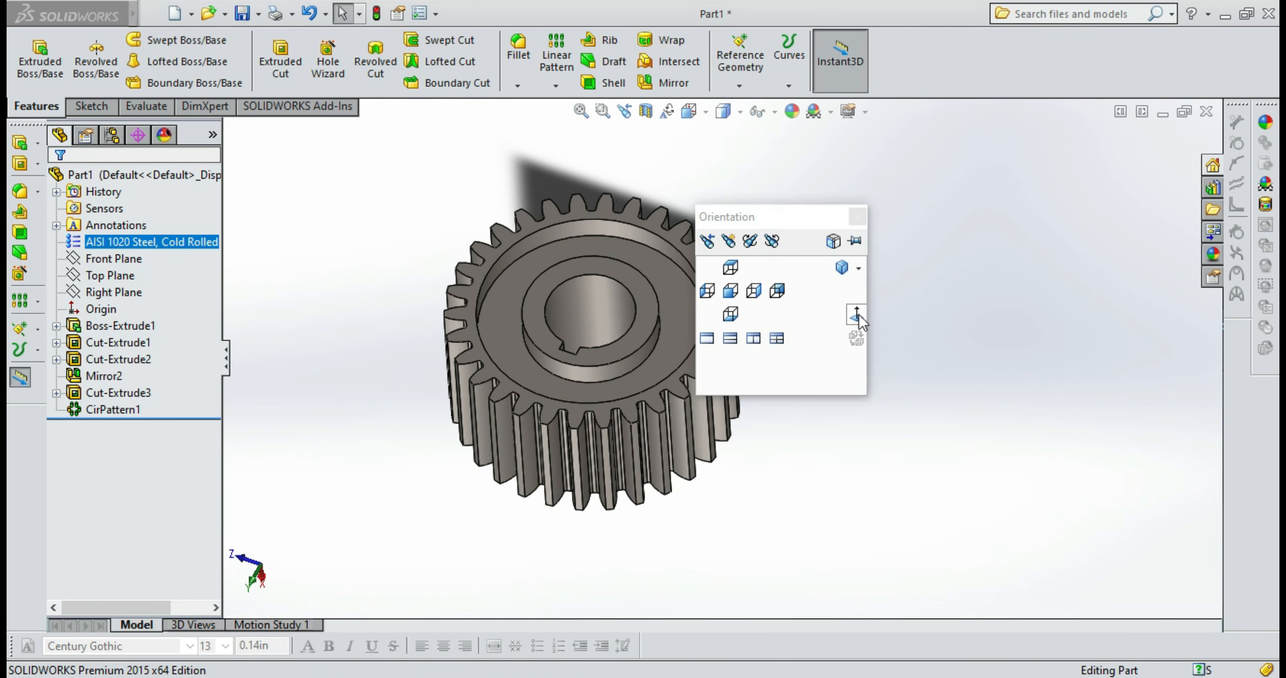
click(859, 315)
click(59, 188)
middle_drag(373, 295, 672, 297)
key(F9)
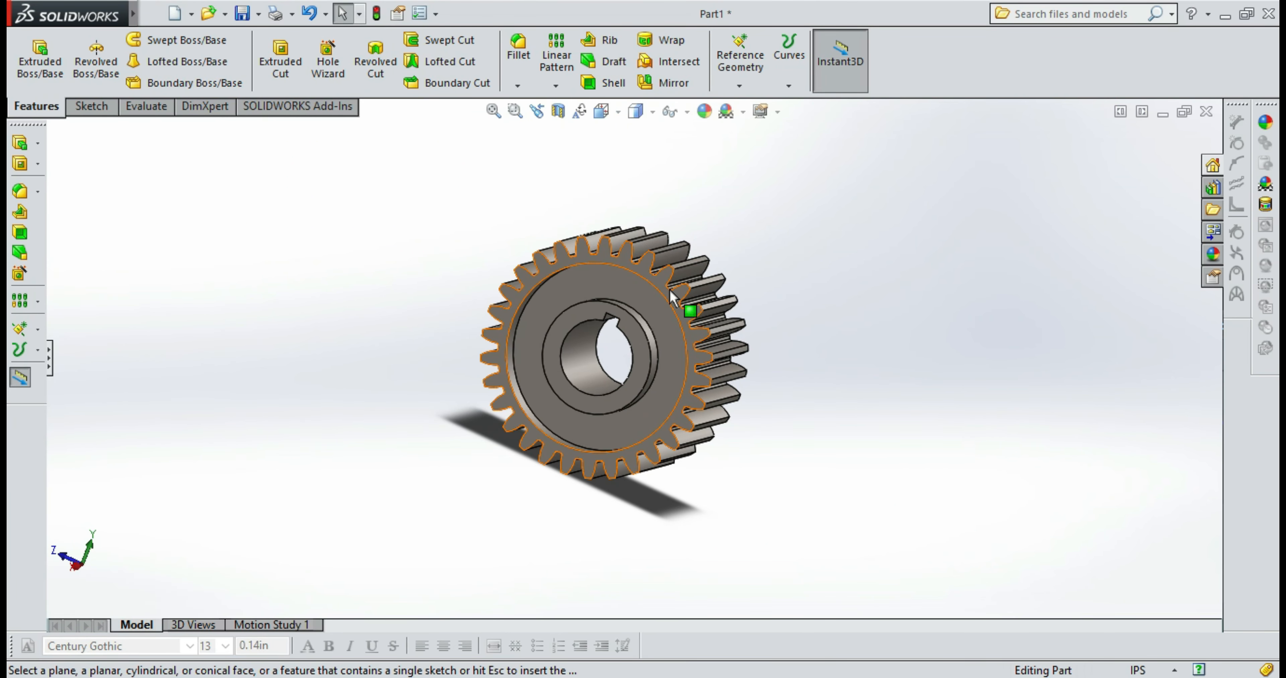